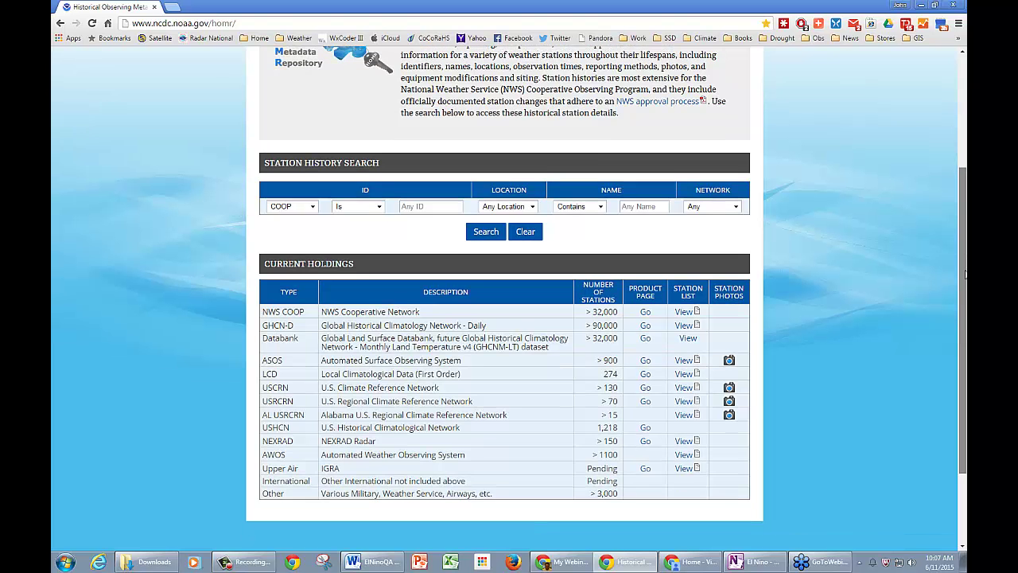
- Examine the Current Holdings table, highlighting the NWS COOP row and its description, and return to the station history search
{"action": "scroll", "coordinate": [965, 274], "scroll_direction": "down", "scroll_amount": 1}
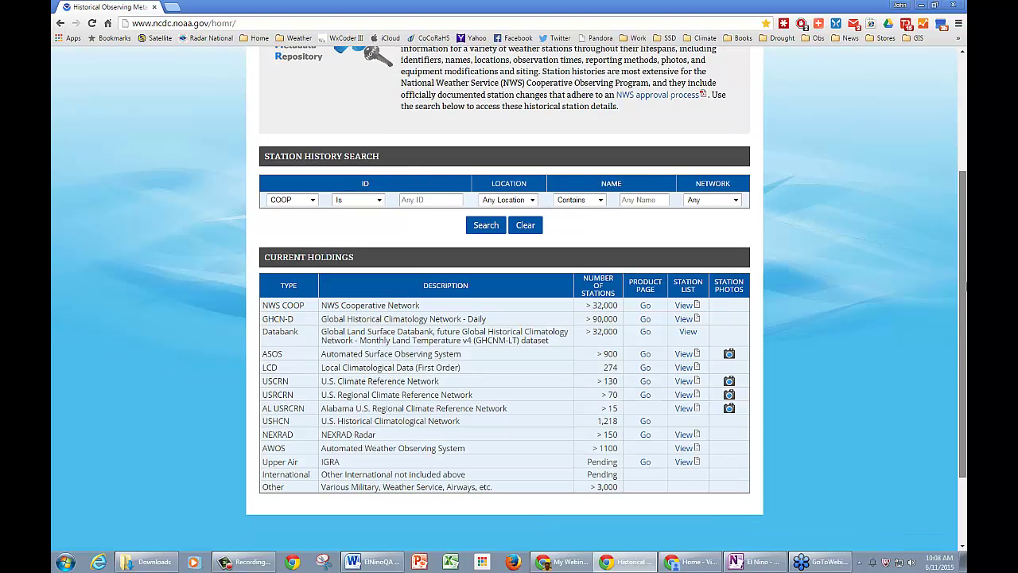
{"action": "scroll", "coordinate": [965, 287], "scroll_direction": "up", "scroll_amount": 1}
{"action": "scroll", "coordinate": [965, 332], "scroll_direction": "down", "scroll_amount": 2}
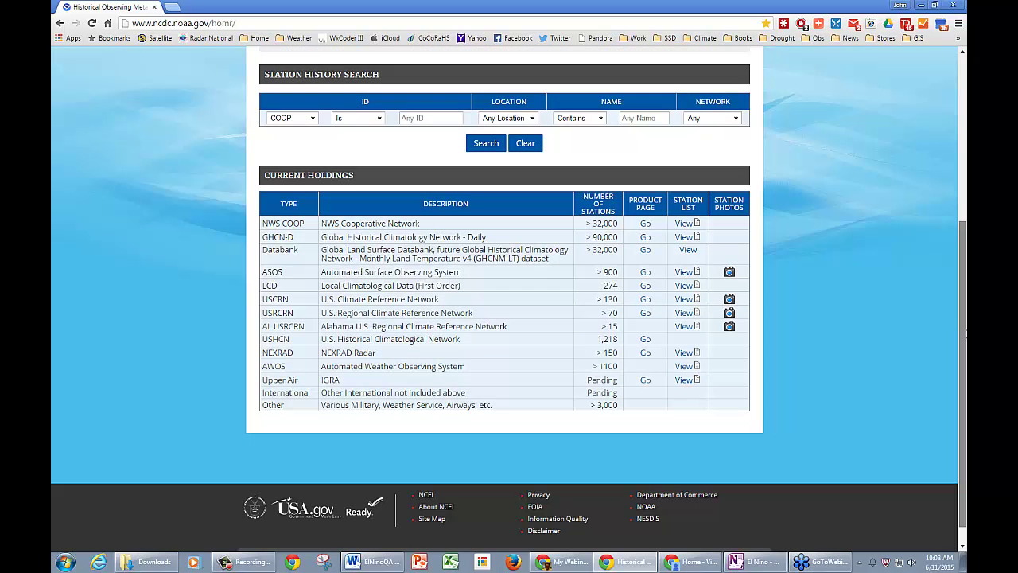
{"action": "scroll", "coordinate": [307, 268], "scroll_direction": "down", "scroll_amount": 1}
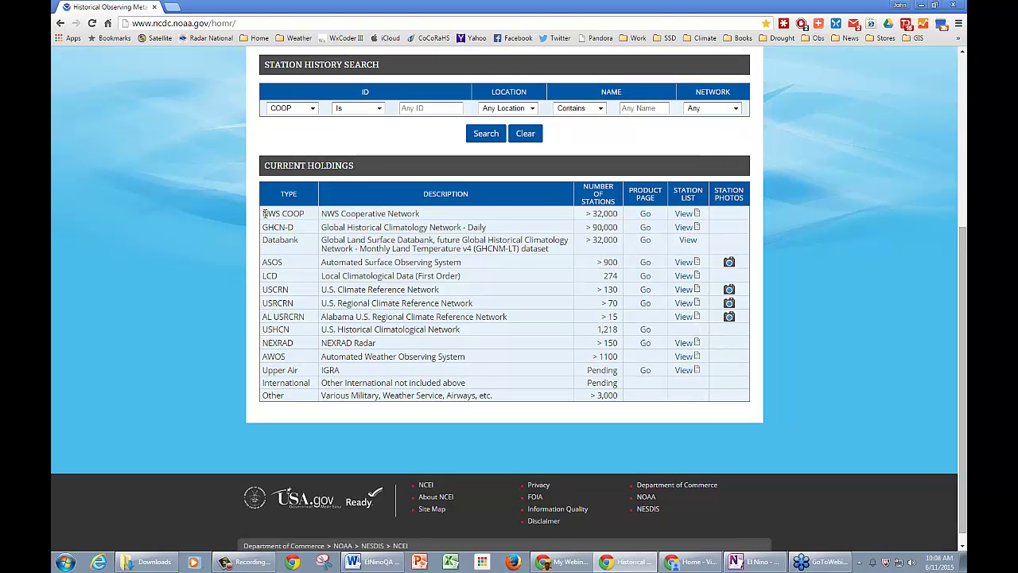
{"action": "triple_click", "coordinate": [446, 218]}
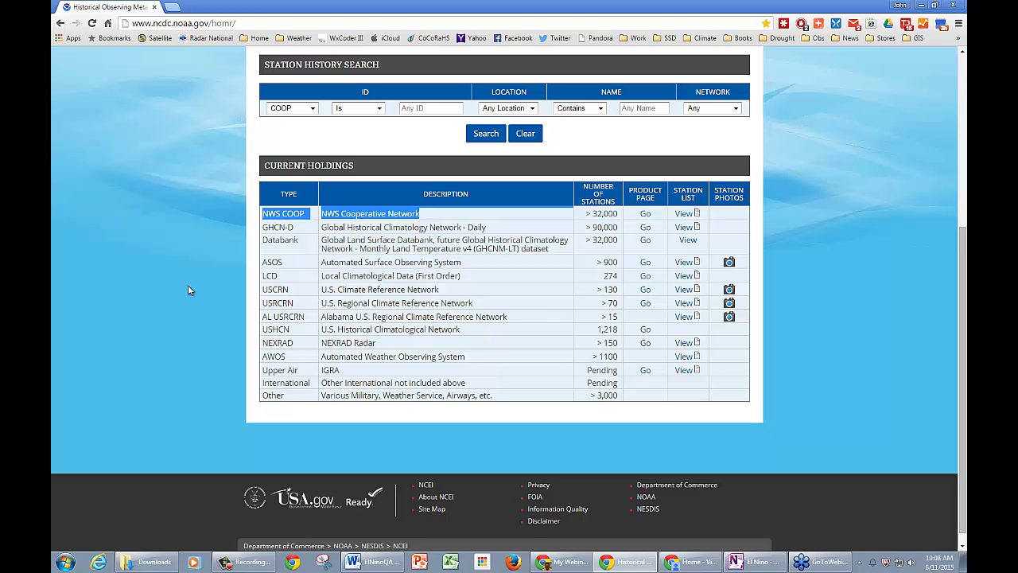
{"action": "left_click", "coordinate": [265, 227]}
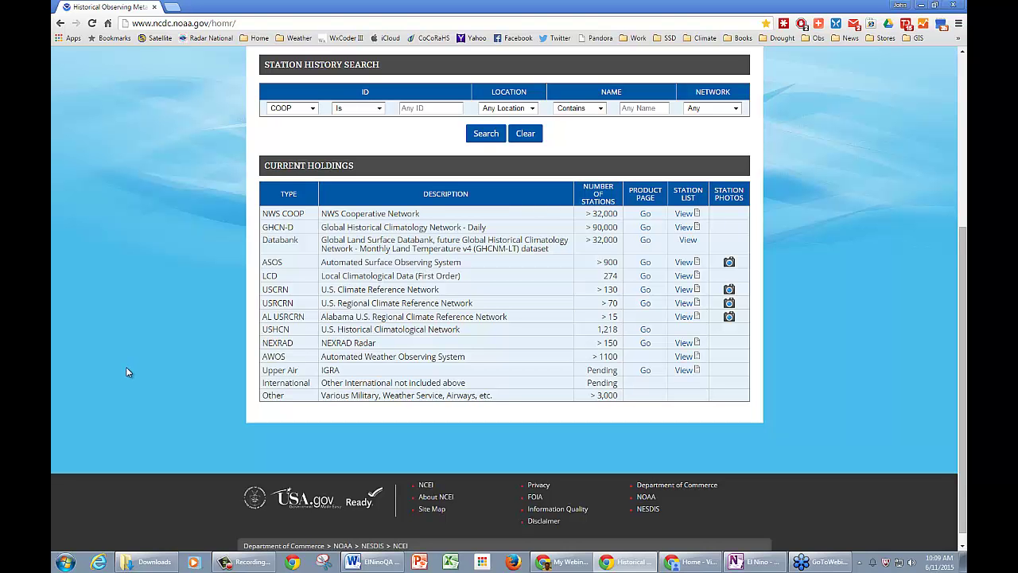
{"action": "scroll", "coordinate": [125, 370], "scroll_direction": "up", "scroll_amount": 1}
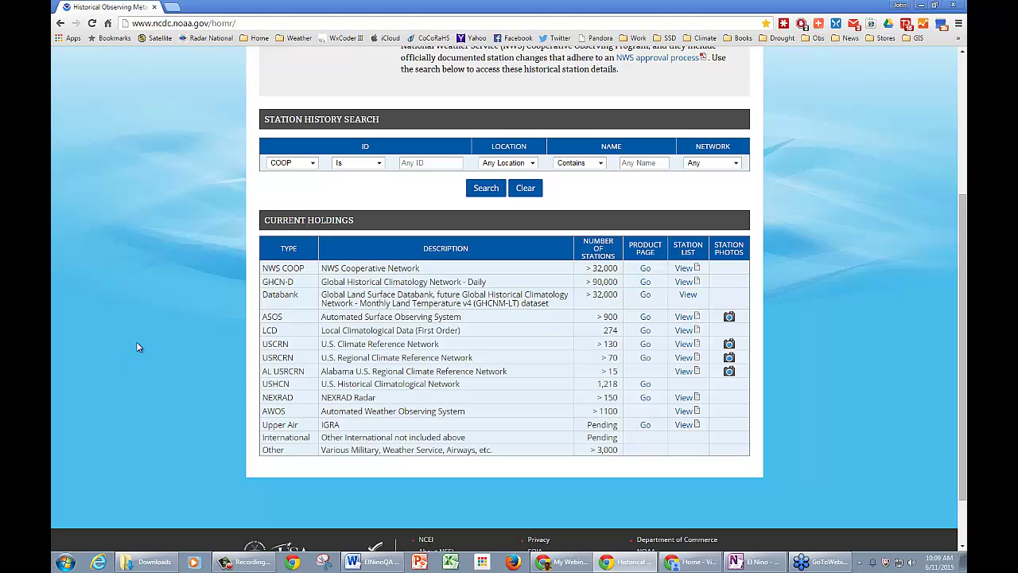
{"action": "scroll", "coordinate": [289, 236], "scroll_direction": "up", "scroll_amount": 1}
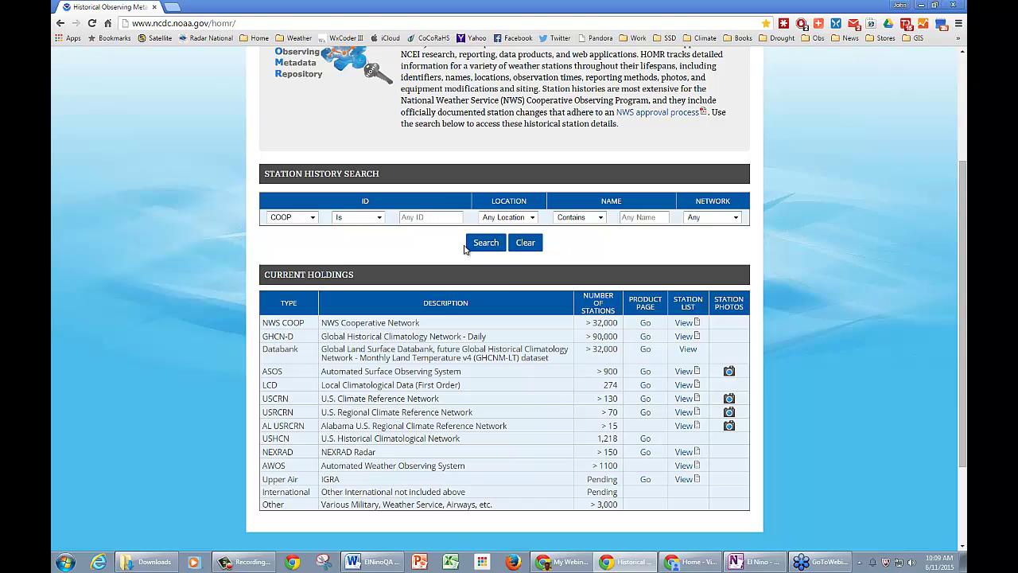
{"action": "scroll", "coordinate": [298, 253], "scroll_direction": "up", "scroll_amount": 1}
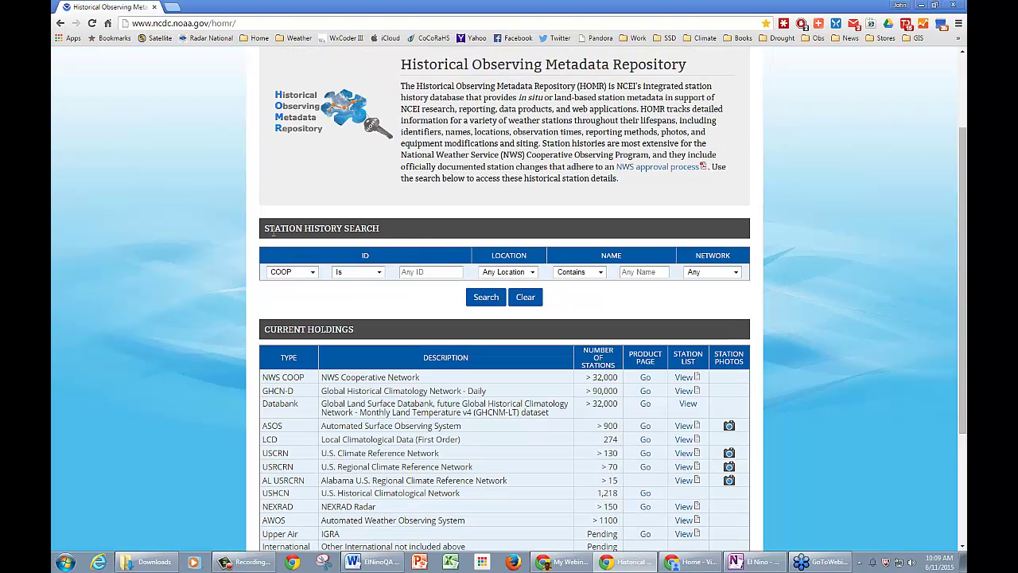
- Search the station history for the station whose ICAO ID is KMCI
{"action": "left_click", "coordinate": [314, 274]}
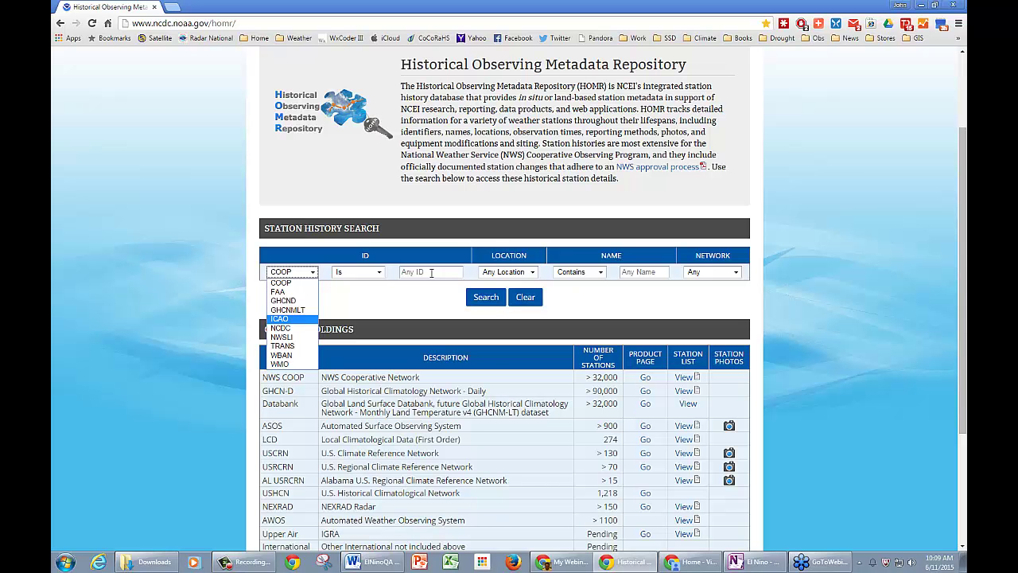
{"action": "key", "text": "Return"}
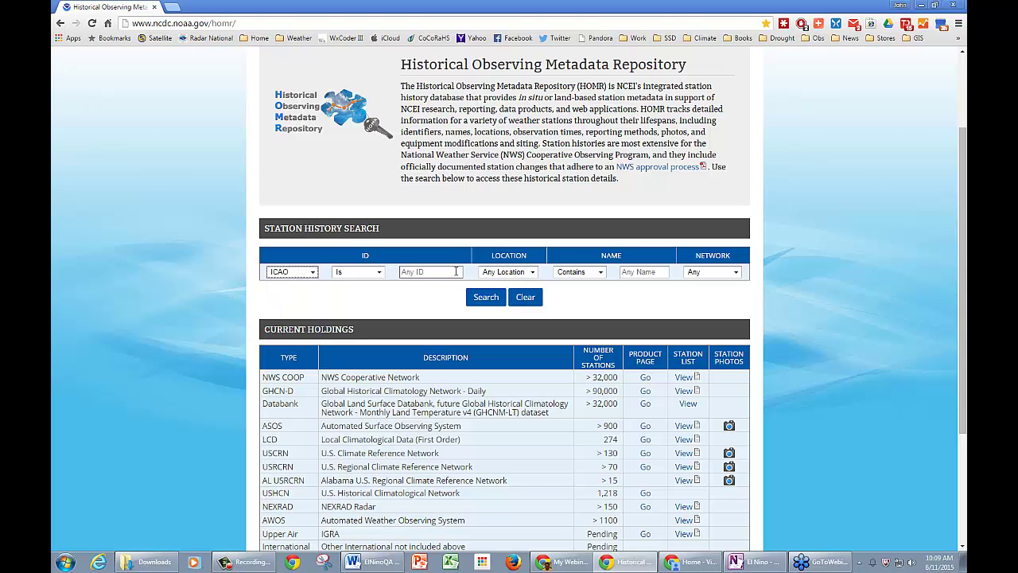
{"action": "left_click", "coordinate": [456, 271]}
{"action": "type", "text": "JKMC"}
{"action": "key", "text": "BackSpace"}
{"action": "key", "text": "BackSpace"}
{"action": "key", "text": "BackSpace"}
{"action": "key", "text": "BackSpace"}
{"action": "type", "text": "KMCI"}
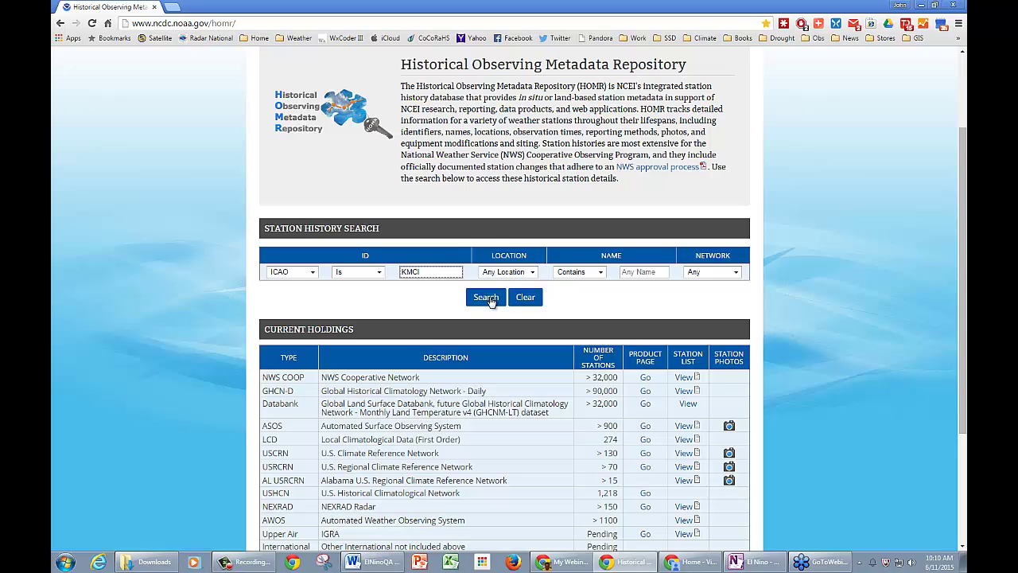
{"action": "left_click", "coordinate": [487, 299]}
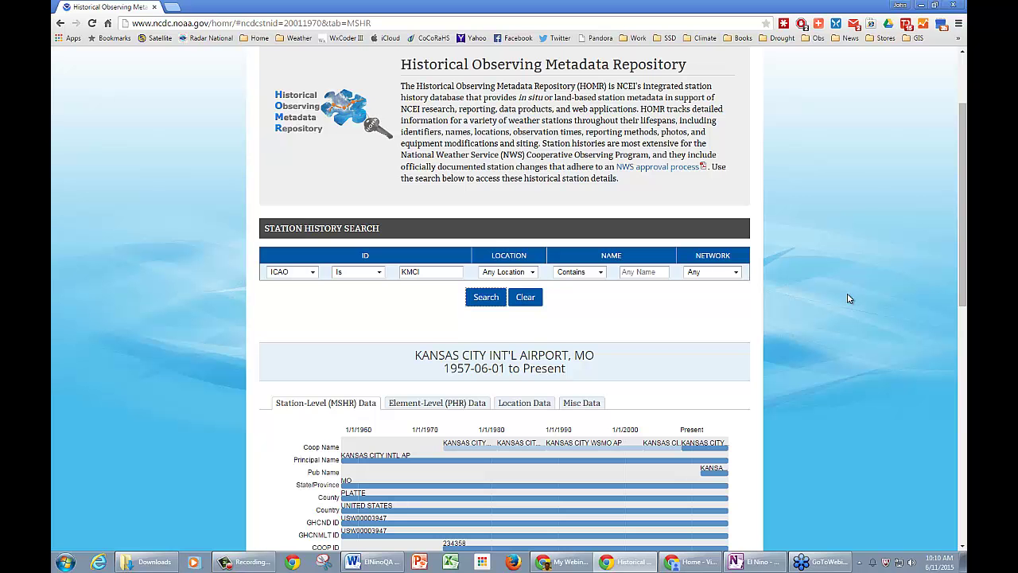
- Review the Station-Level (MSHR) Data timeline for Kansas City Int'l Airport, including its identifiers, coordinates, elevations and networks
{"action": "scroll", "coordinate": [850, 299], "scroll_direction": "down", "scroll_amount": 1}
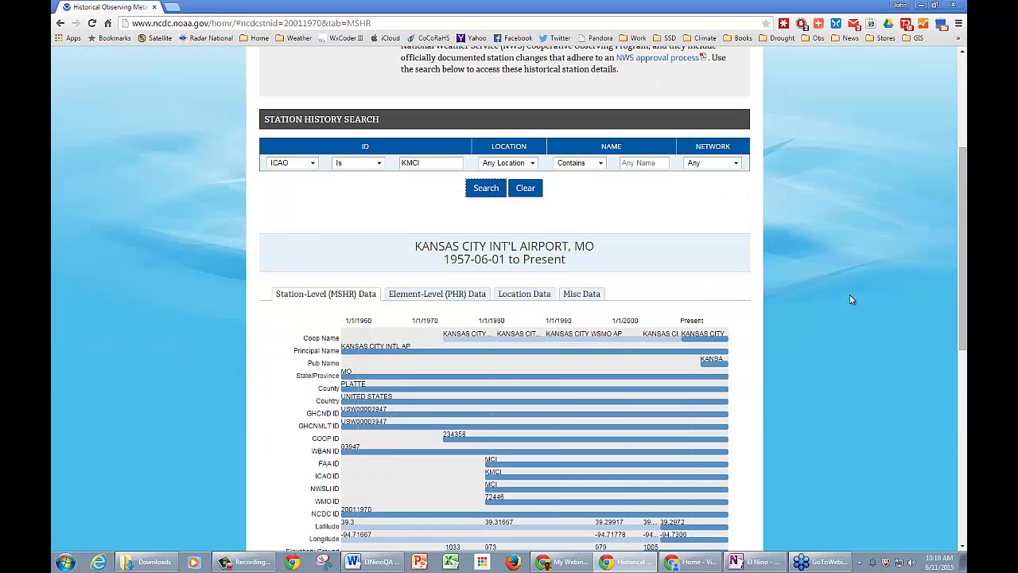
{"action": "scroll", "coordinate": [850, 299], "scroll_direction": "down", "scroll_amount": 1}
{"action": "scroll", "coordinate": [851, 299], "scroll_direction": "down", "scroll_amount": 1}
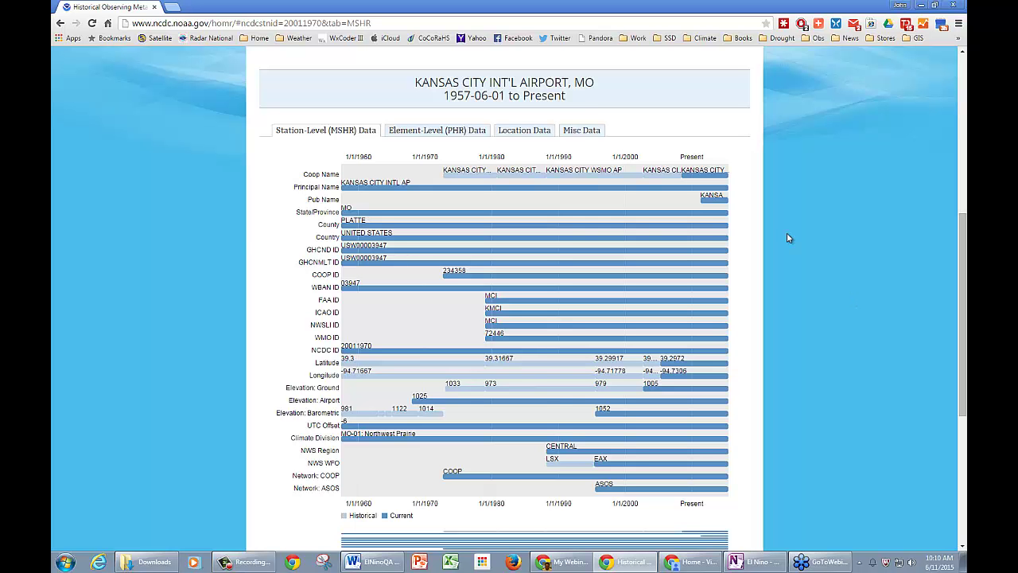
{"action": "left_click", "coordinate": [344, 133]}
{"action": "scroll", "coordinate": [288, 498], "scroll_direction": "down", "scroll_amount": 2}
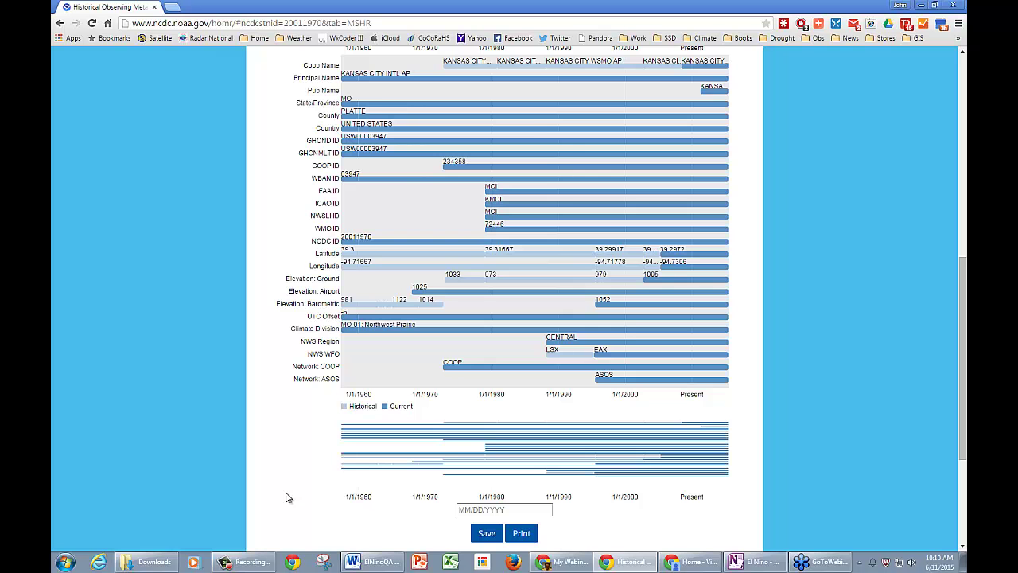
- Set the station-level timeline's date to March 17, 2015, and review the station details for that day
{"action": "scroll", "coordinate": [516, 455], "scroll_direction": "down", "scroll_amount": 1}
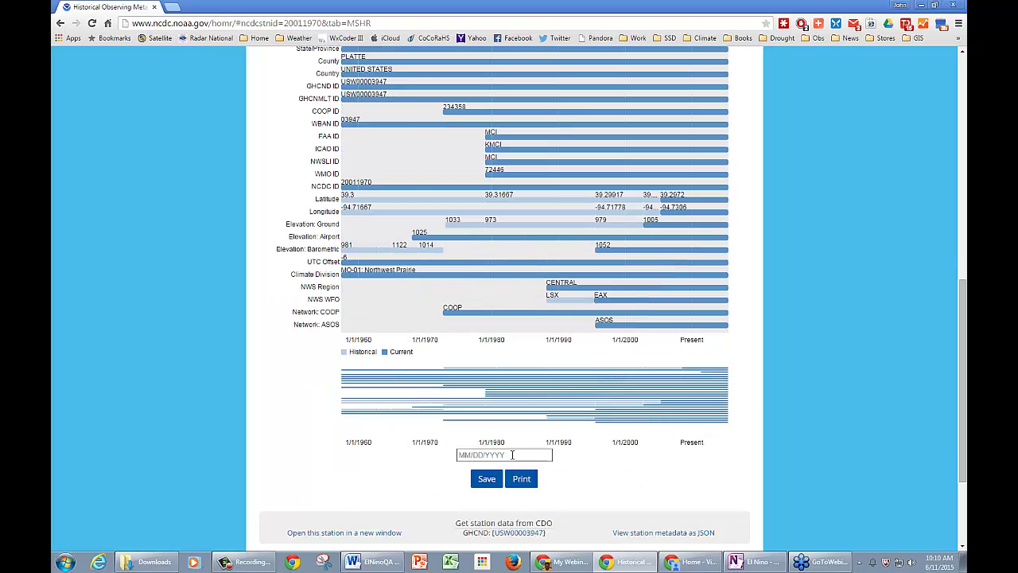
{"action": "left_click", "coordinate": [512, 455]}
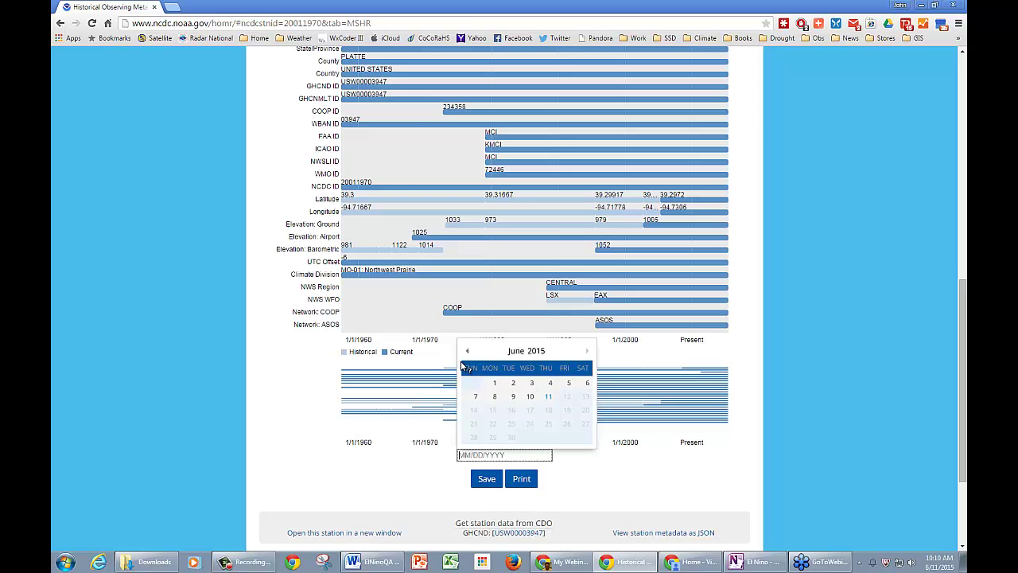
{"action": "left_click", "coordinate": [468, 352]}
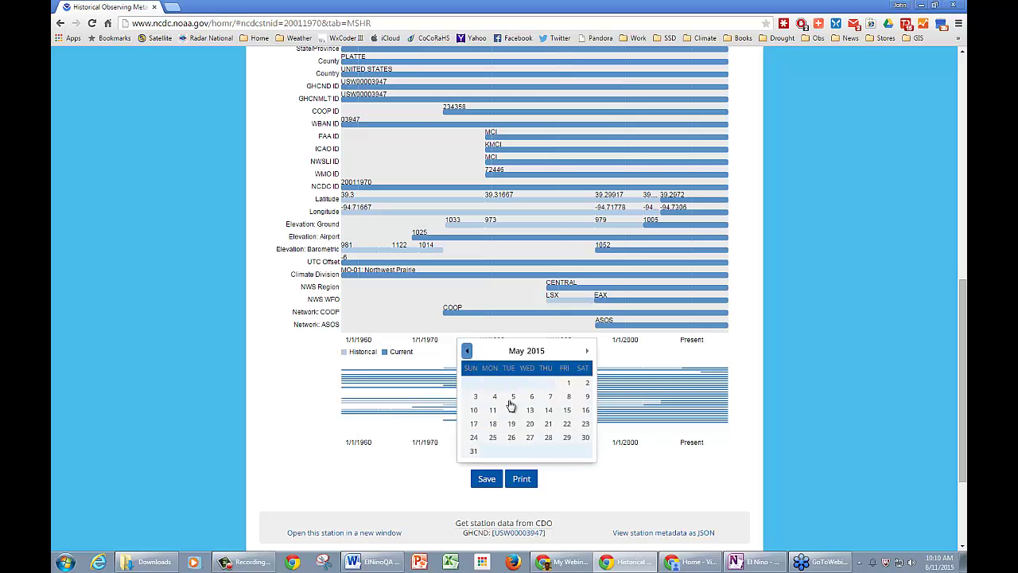
{"action": "left_click", "coordinate": [510, 401]}
{"action": "left_click", "coordinate": [511, 412]}
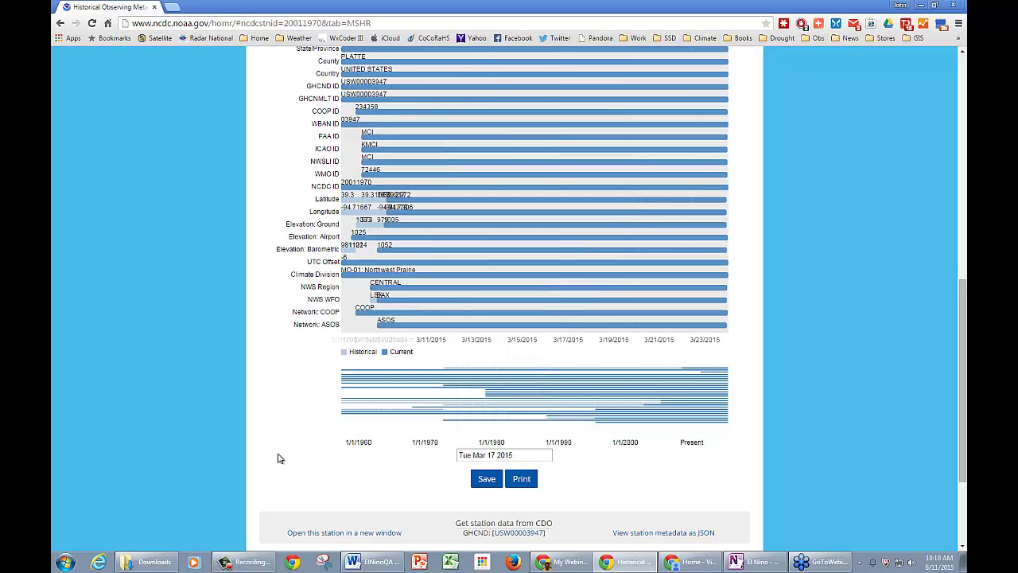
{"action": "scroll", "coordinate": [334, 156], "scroll_direction": "up", "scroll_amount": 1}
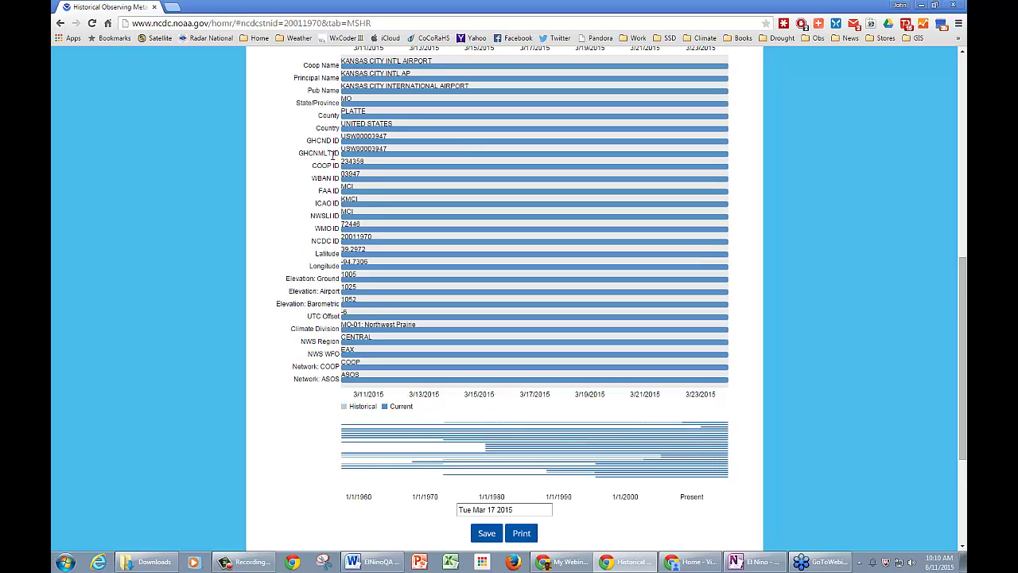
{"action": "scroll", "coordinate": [333, 156], "scroll_direction": "up", "scroll_amount": 1}
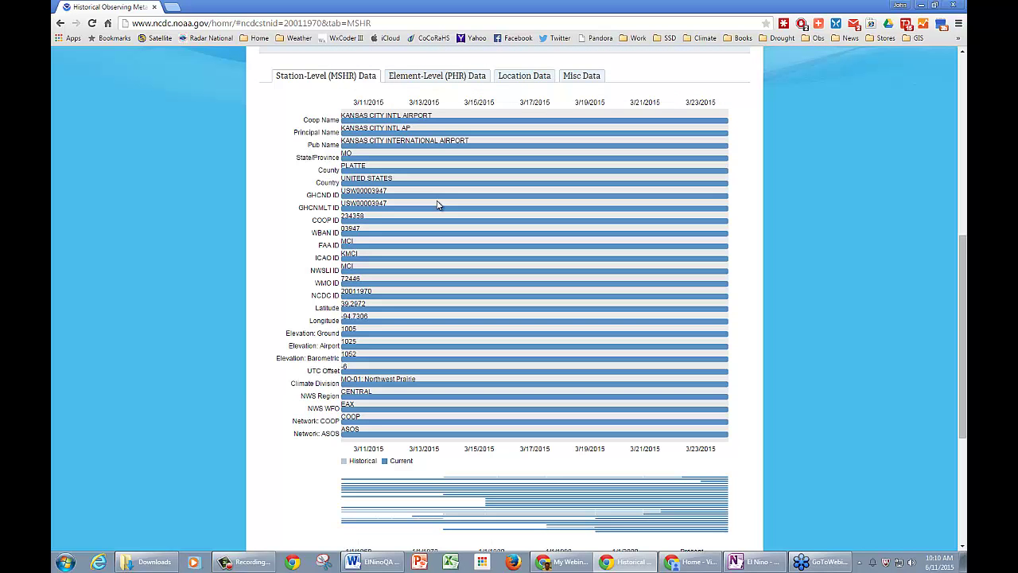
- Clear the timeline's date and set it to June 11, 2015
{"action": "scroll", "coordinate": [446, 457], "scroll_direction": "down", "scroll_amount": 2}
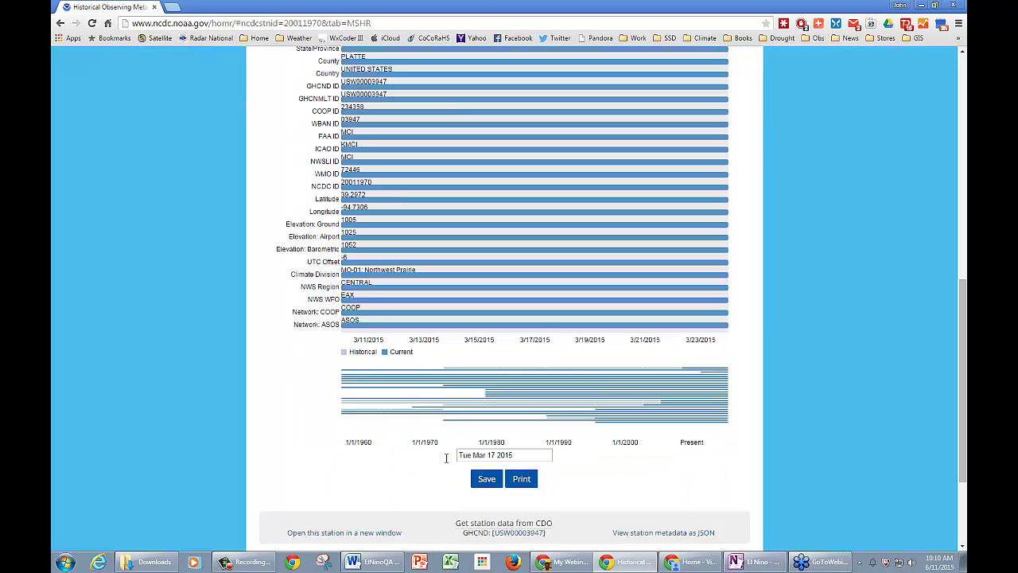
{"action": "left_click", "coordinate": [464, 455]}
{"action": "key", "text": "ctrl+a"}
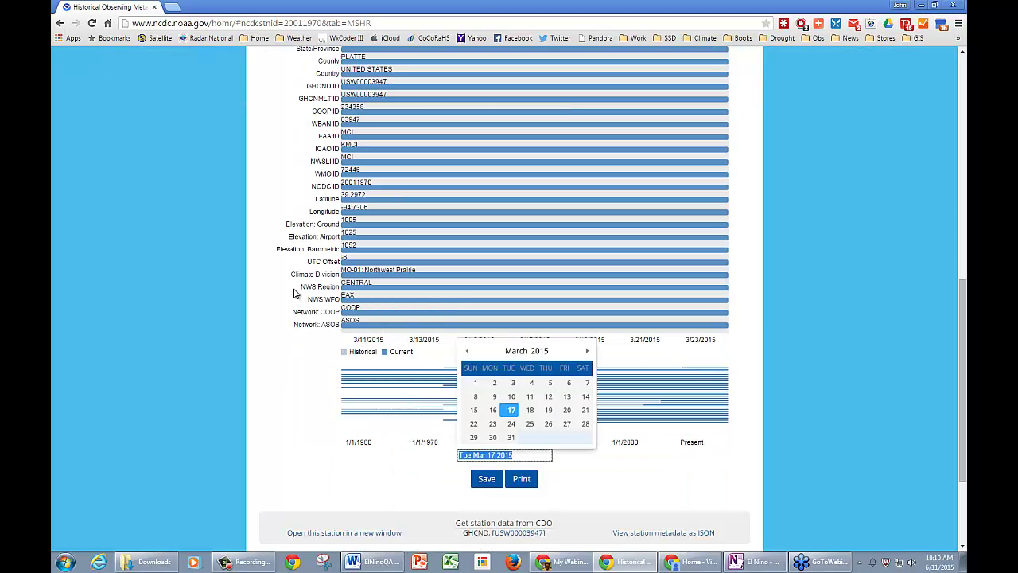
{"action": "key", "text": "BackSpace"}
{"action": "left_click", "coordinate": [264, 381]}
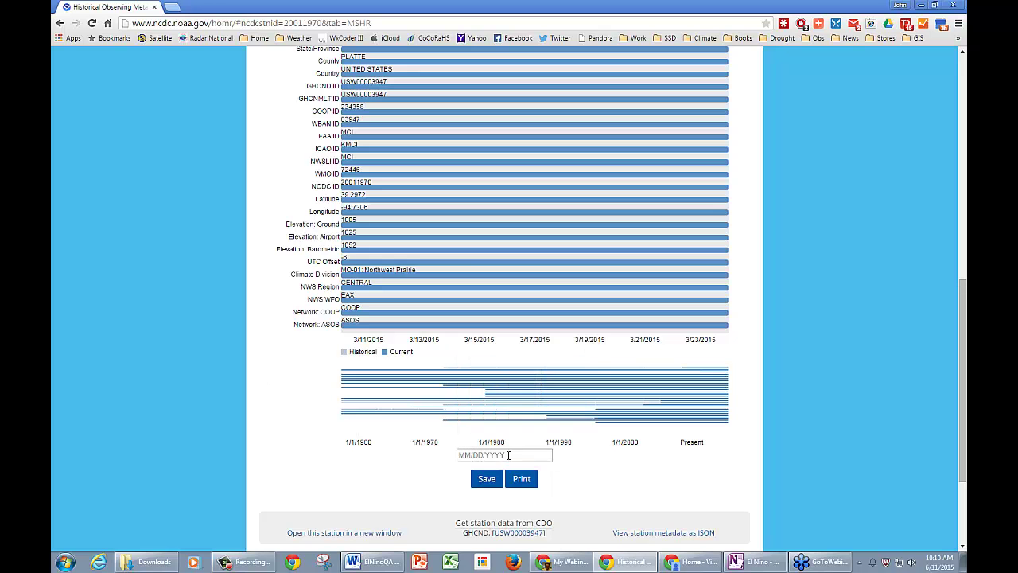
{"action": "left_click", "coordinate": [592, 357]}
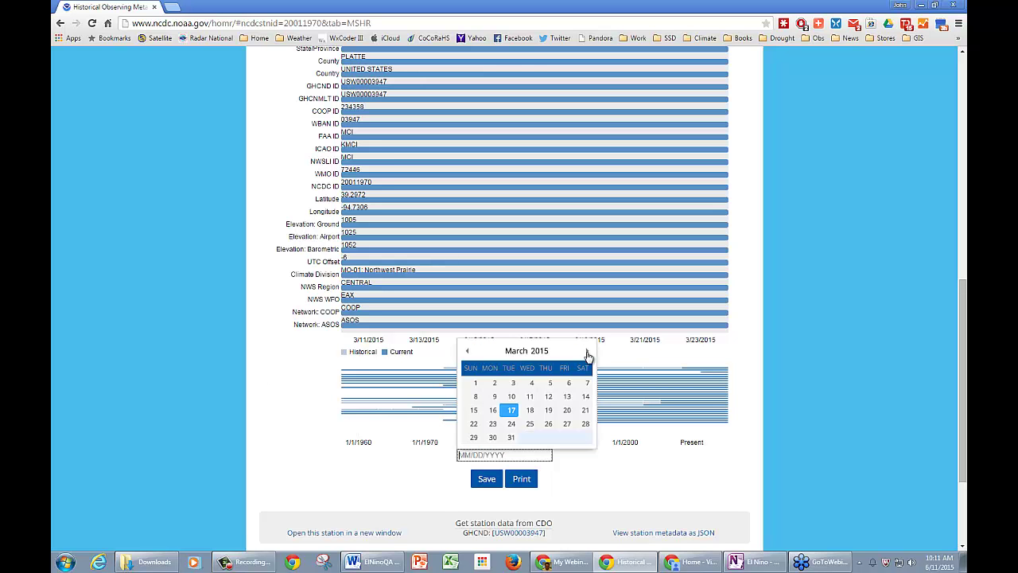
{"action": "left_click", "coordinate": [587, 352]}
{"action": "left_click", "coordinate": [587, 352]}
{"action": "key", "text": "Page_Down"}
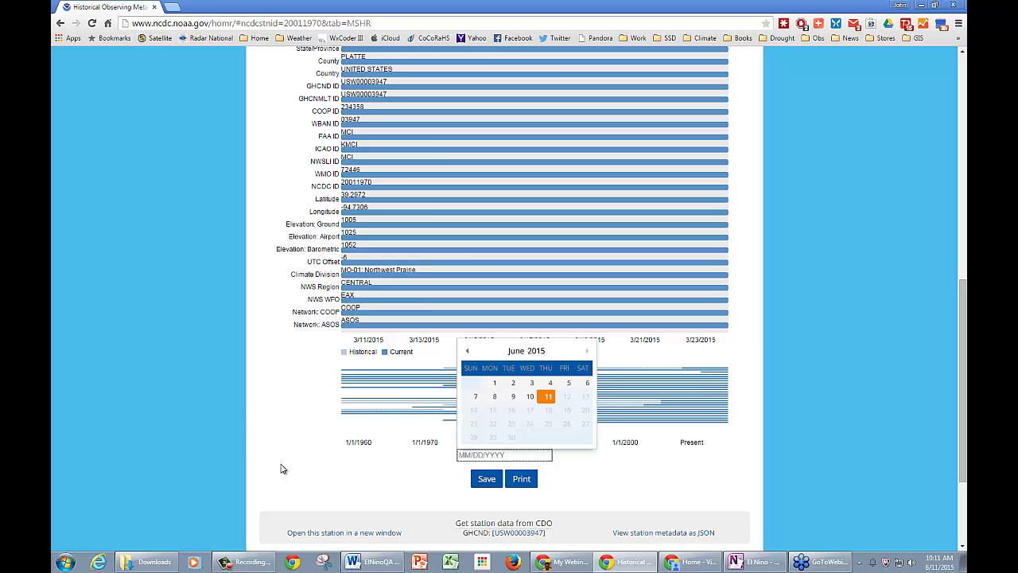
{"action": "key", "text": "Return"}
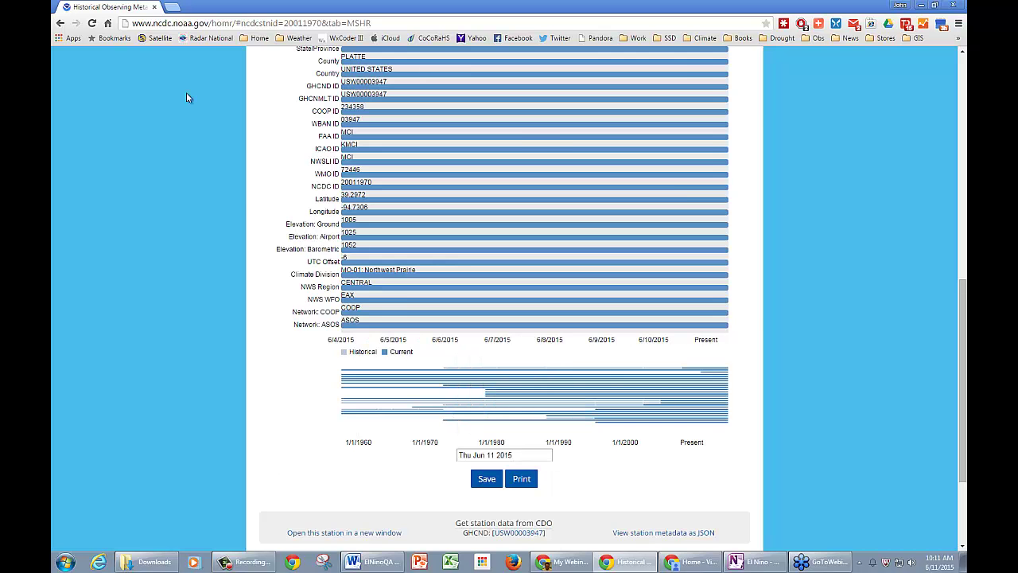
- Rerun the KMCI station search to reset the timeline to its full date range
{"action": "scroll", "coordinate": [186, 92], "scroll_direction": "up", "scroll_amount": 3}
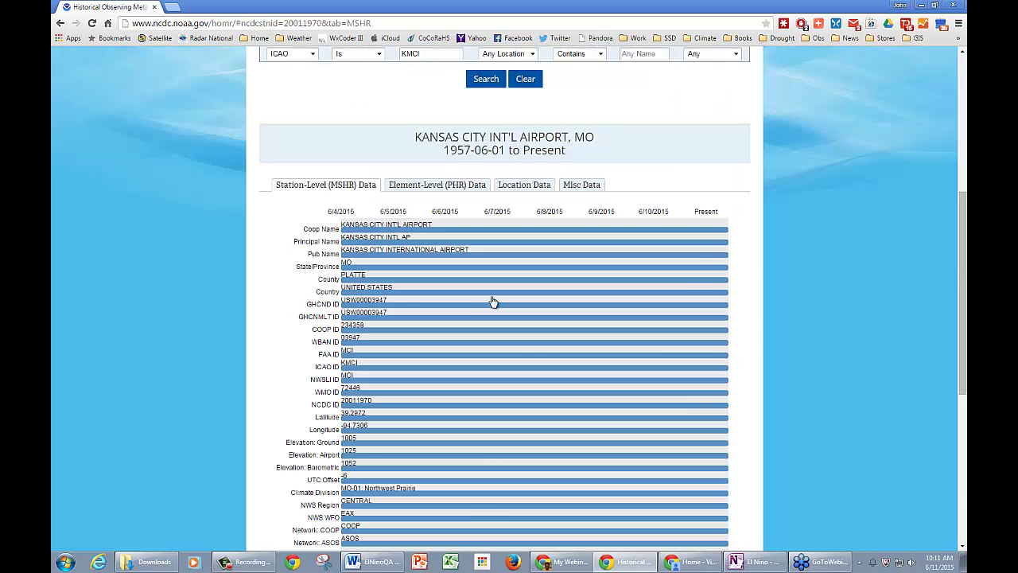
{"action": "scroll", "coordinate": [157, 321], "scroll_direction": "up", "scroll_amount": 3}
{"action": "key", "text": "Return"}
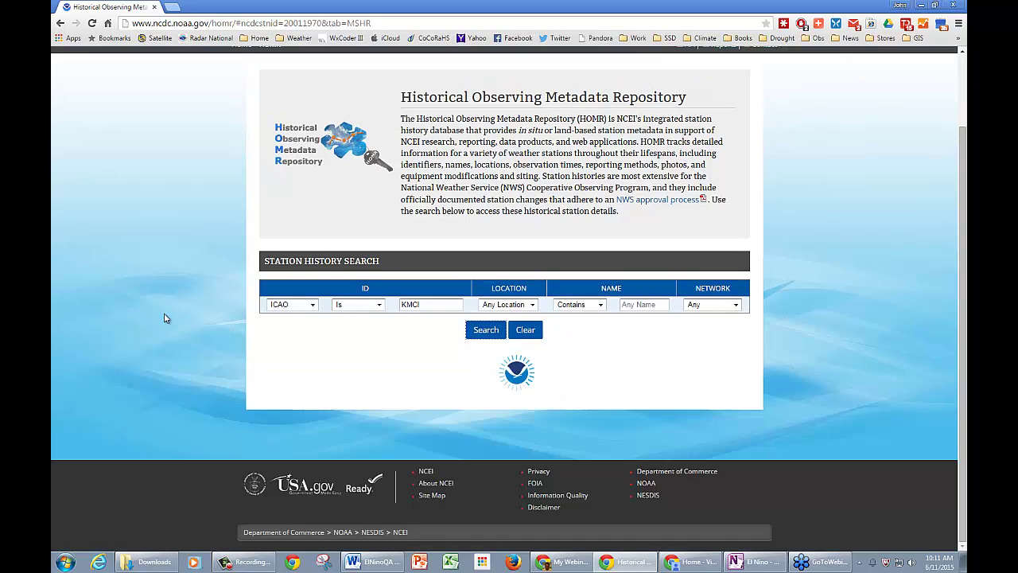
- Open the Element-Level (PHR) Data for Kansas City Int'l Airport and view its elements and date ranges
{"action": "scroll", "coordinate": [431, 114], "scroll_direction": "down", "scroll_amount": 2}
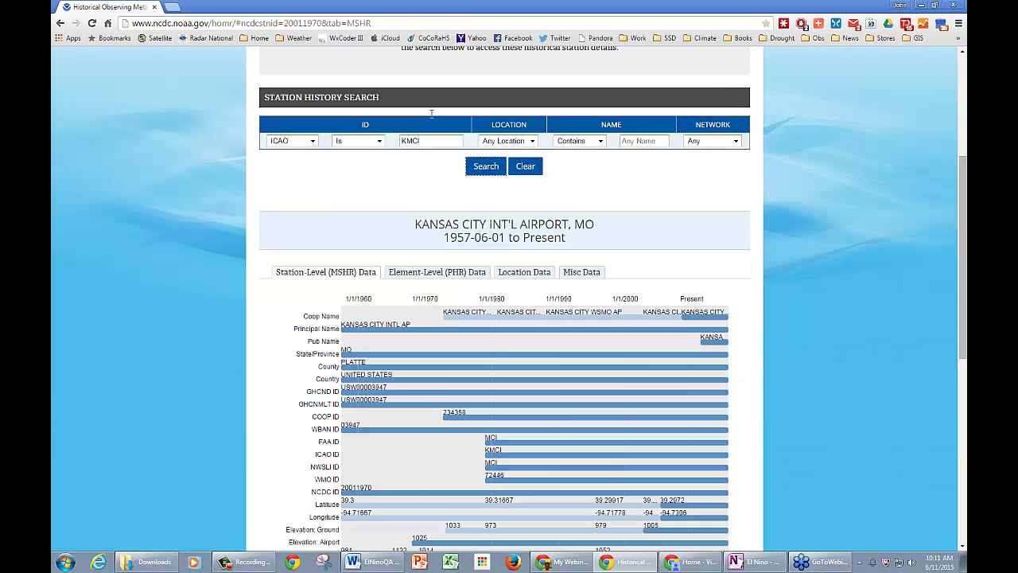
{"action": "scroll", "coordinate": [432, 114], "scroll_direction": "down", "scroll_amount": 2}
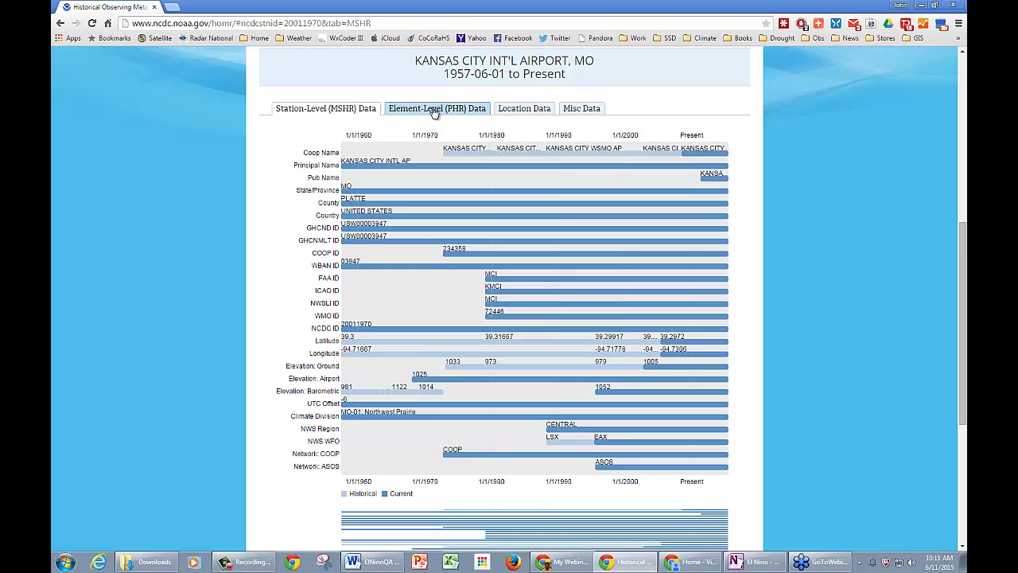
{"action": "left_click", "coordinate": [434, 112]}
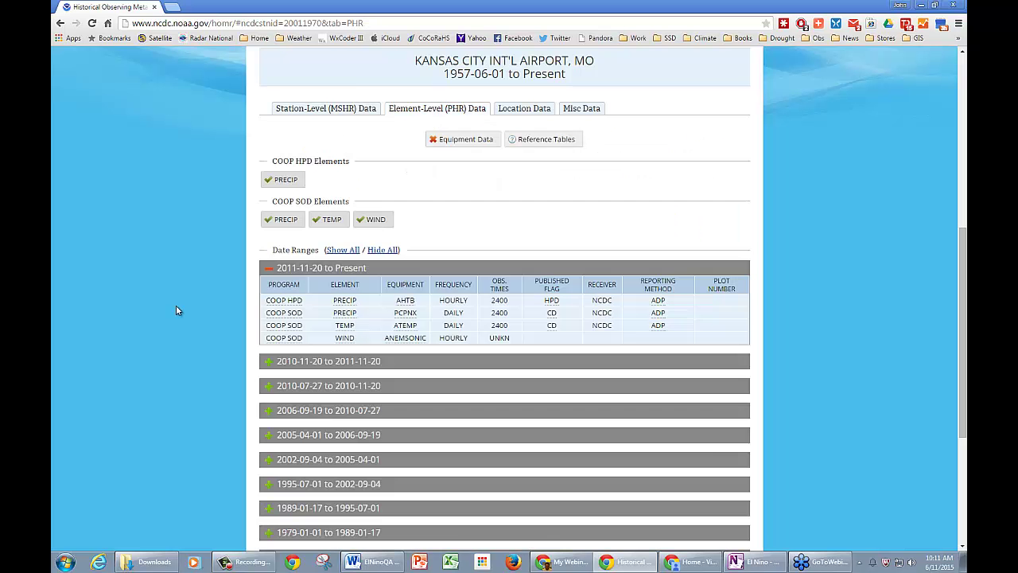
{"action": "scroll", "coordinate": [268, 107], "scroll_direction": "down", "scroll_amount": 1}
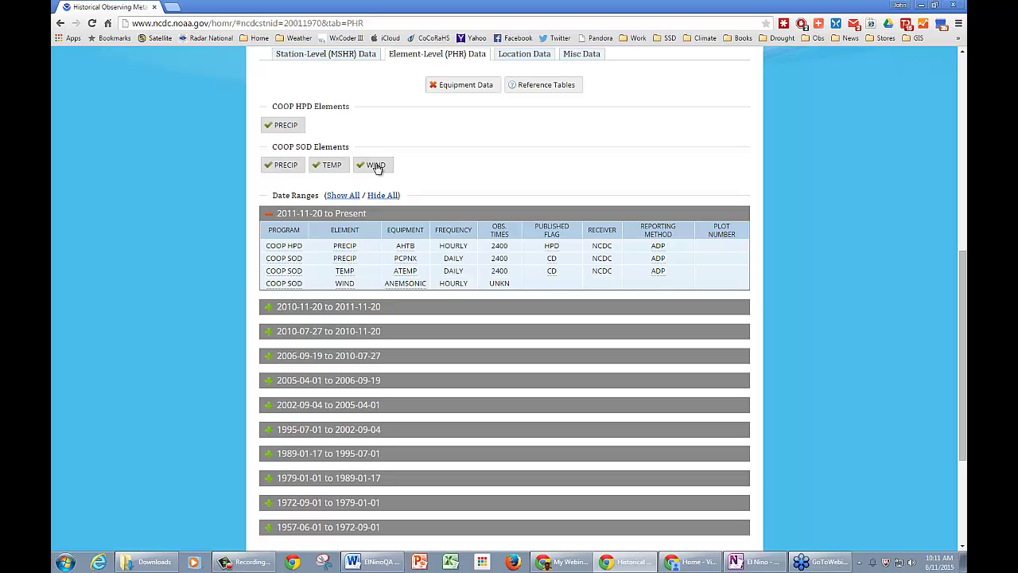
- Show the equipment data for the 2011-11-20 to Present range and hide it again
{"action": "left_click", "coordinate": [459, 86]}
{"action": "left_click", "coordinate": [459, 86]}
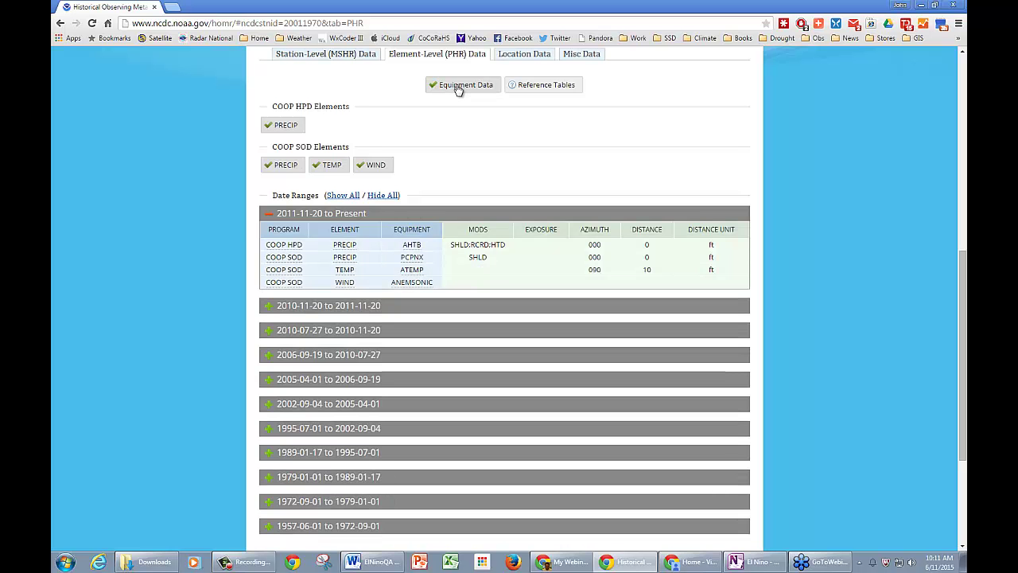
{"action": "left_click", "coordinate": [459, 86]}
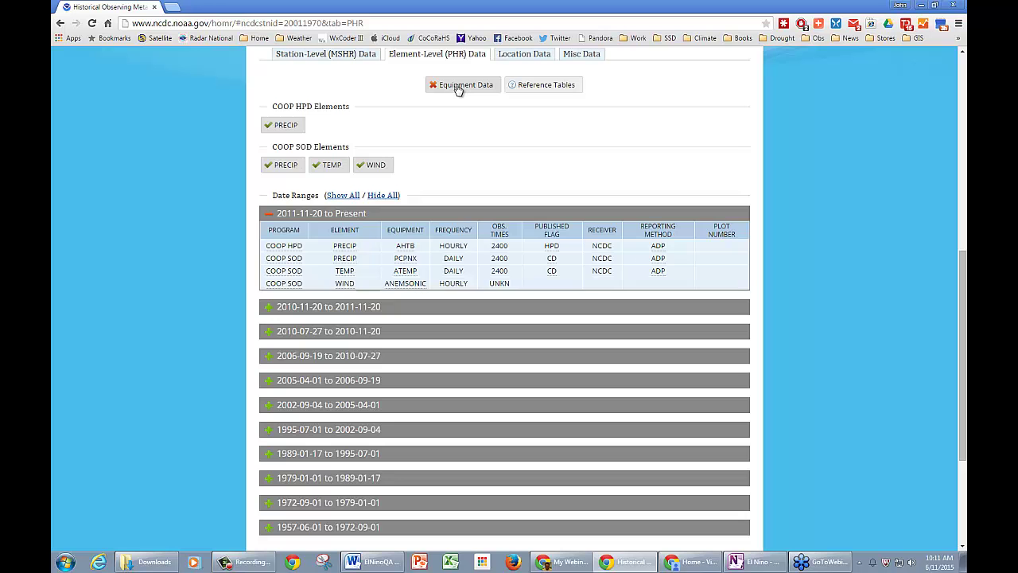
- Show the equipment data and expand the 2010-11-20 to 2011-11-20 and 2010-07-27 to 2010-11-20 date ranges
{"action": "left_click", "coordinate": [459, 86]}
{"action": "left_click", "coordinate": [460, 86]}
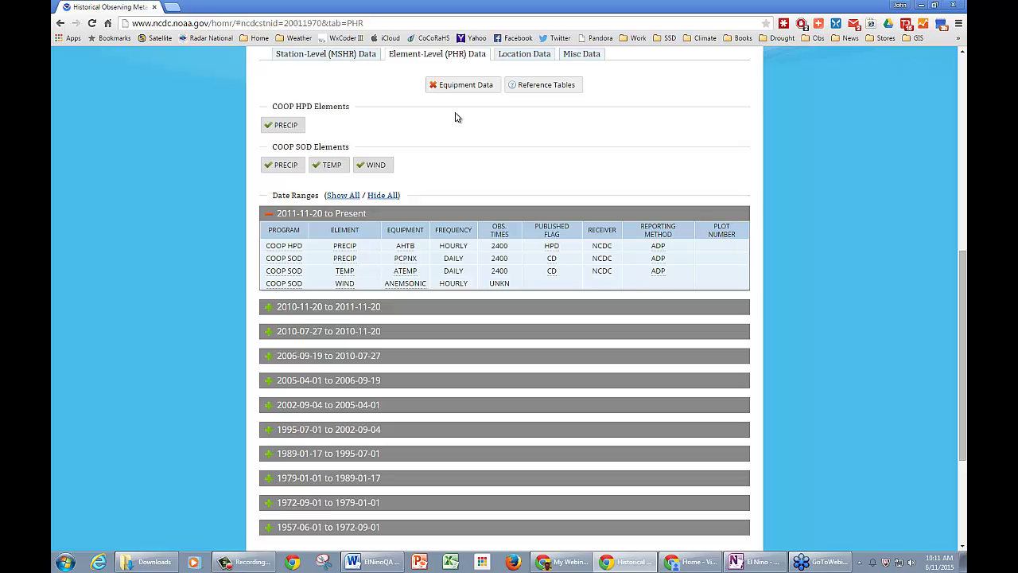
{"action": "left_click", "coordinate": [460, 87]}
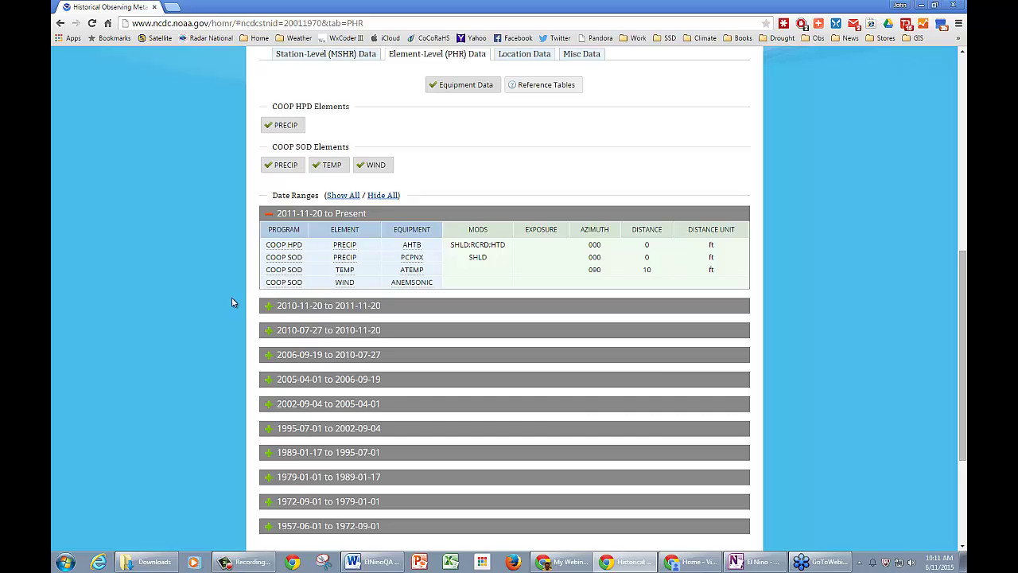
{"action": "scroll", "coordinate": [269, 255], "scroll_direction": "down", "scroll_amount": 1}
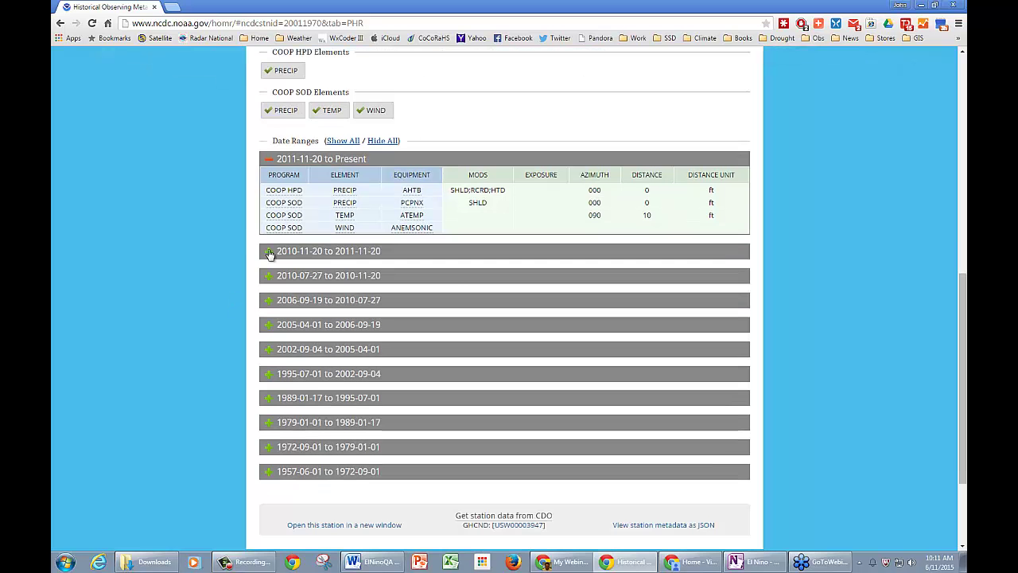
{"action": "left_click", "coordinate": [270, 252]}
{"action": "left_click", "coordinate": [269, 343]}
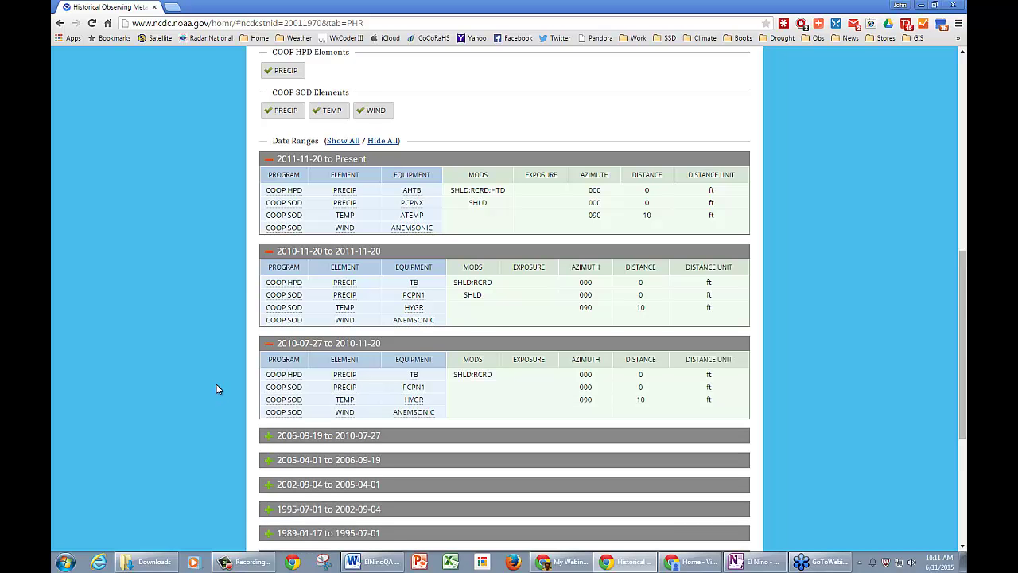
{"action": "scroll", "coordinate": [217, 389], "scroll_direction": "down", "scroll_amount": 2}
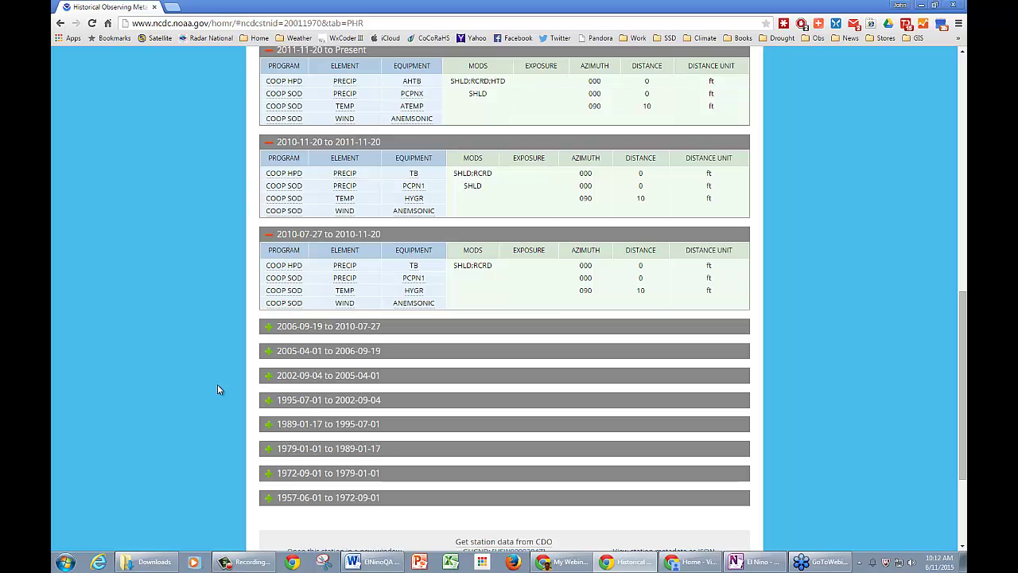
{"action": "scroll", "coordinate": [218, 386], "scroll_direction": "up", "scroll_amount": 1}
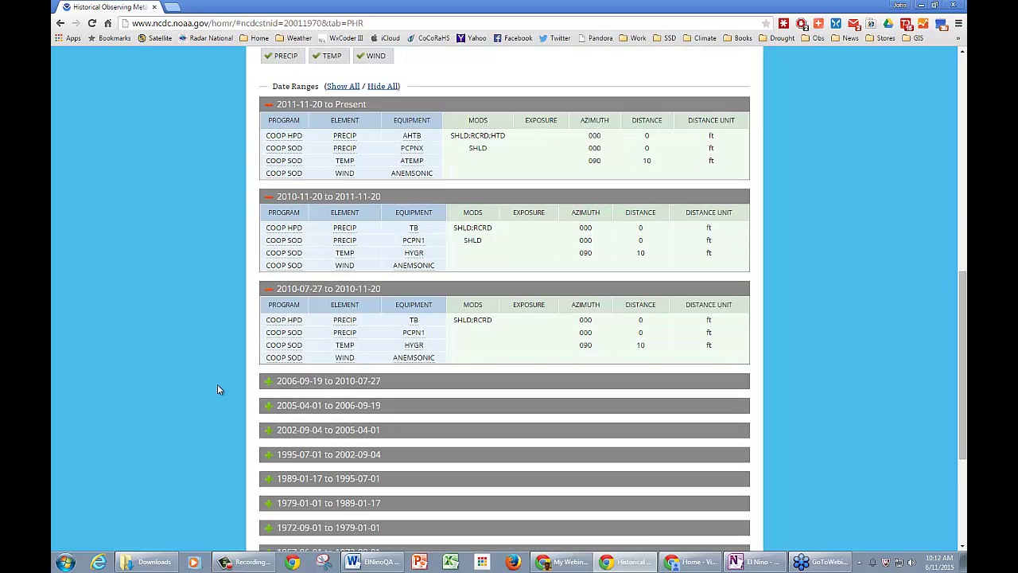
- Open the Reference Tables, view the observation codes, element definitions and equipment modifications, and close them
{"action": "scroll", "coordinate": [218, 389], "scroll_direction": "up", "scroll_amount": 3}
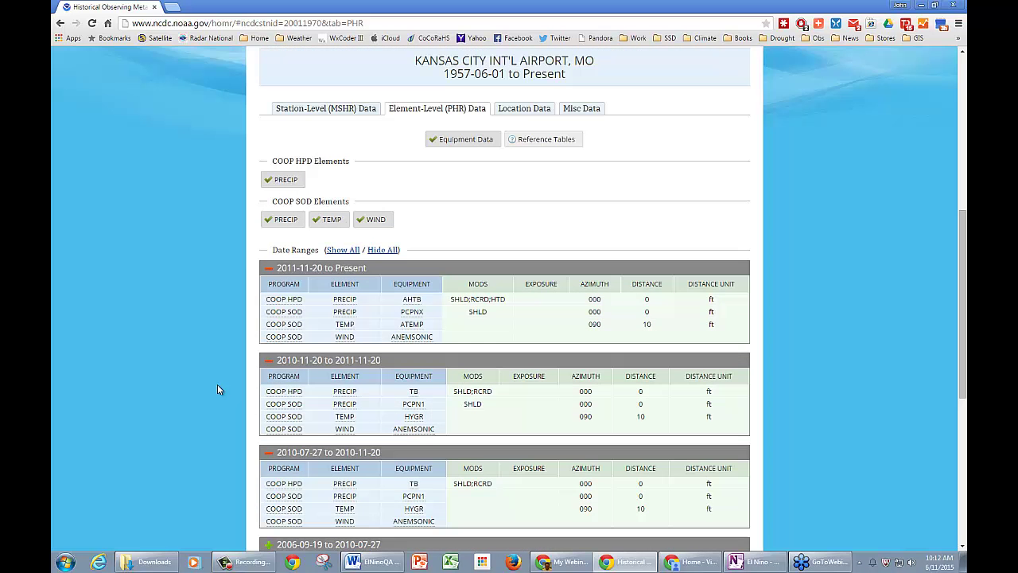
{"action": "scroll", "coordinate": [219, 389], "scroll_direction": "up", "scroll_amount": 1}
{"action": "left_click", "coordinate": [522, 197]}
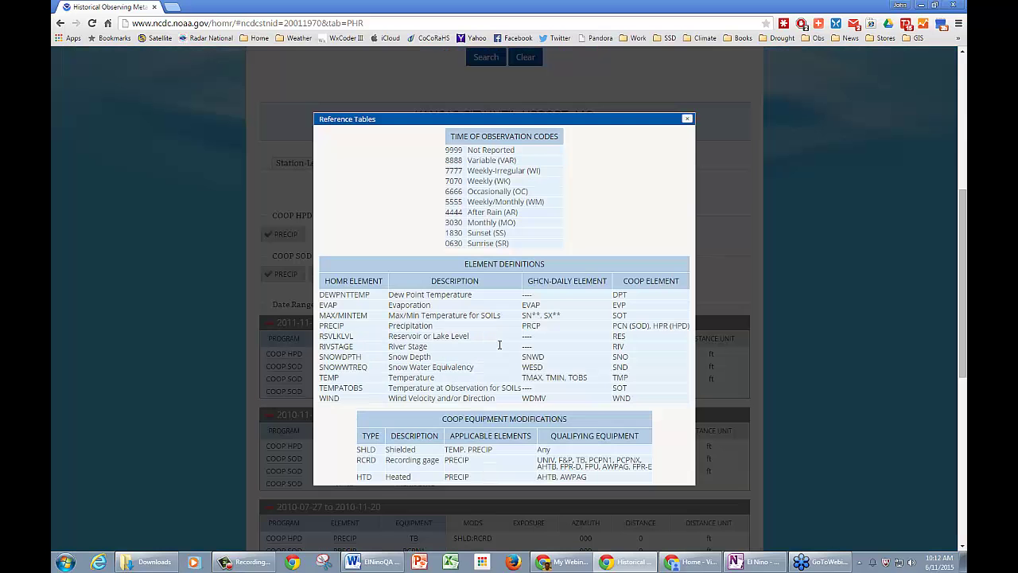
{"action": "scroll", "coordinate": [501, 361], "scroll_direction": "down", "scroll_amount": 1}
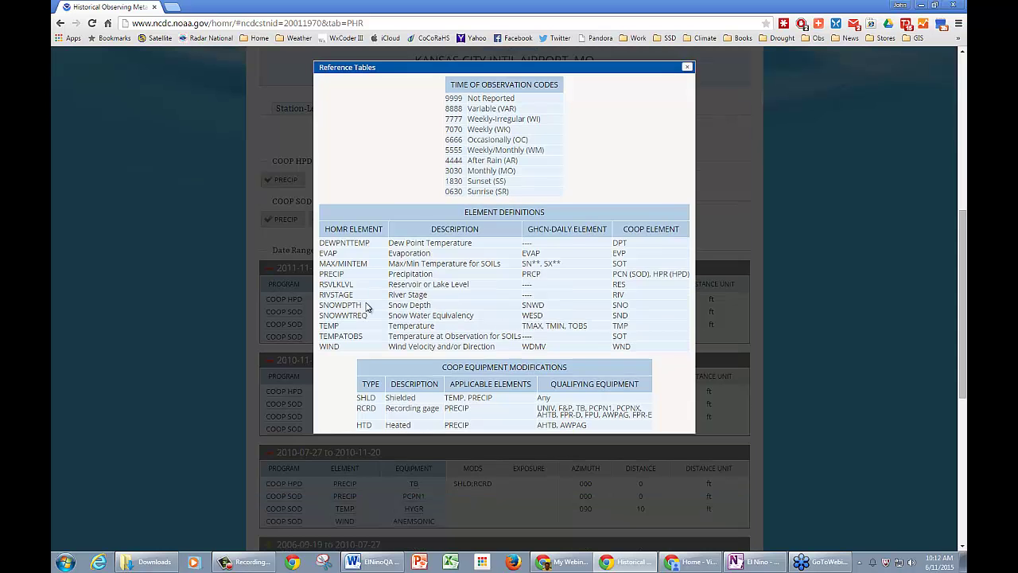
{"action": "scroll", "coordinate": [483, 309], "scroll_direction": "up", "scroll_amount": 1}
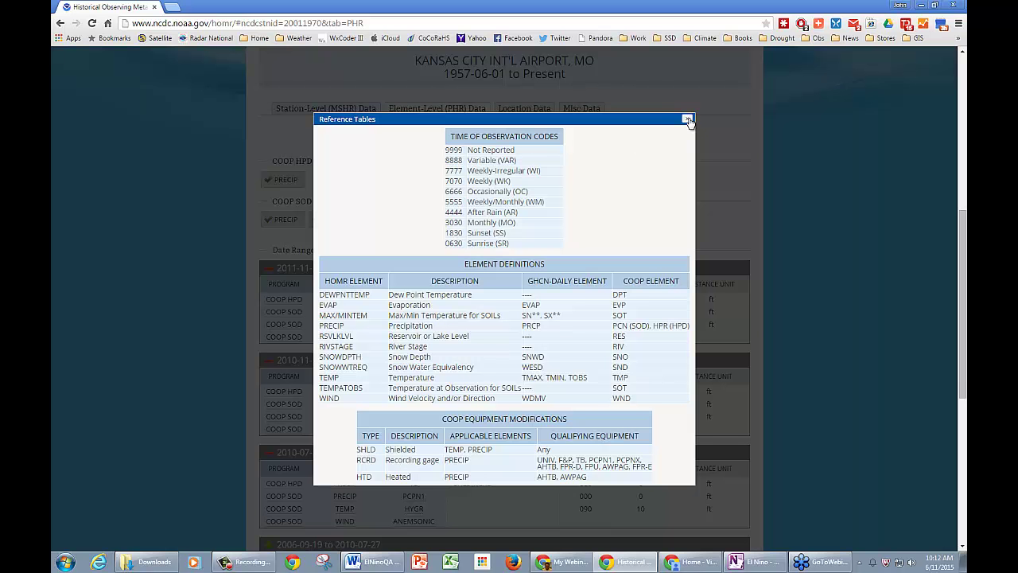
{"action": "left_click", "coordinate": [902, 231]}
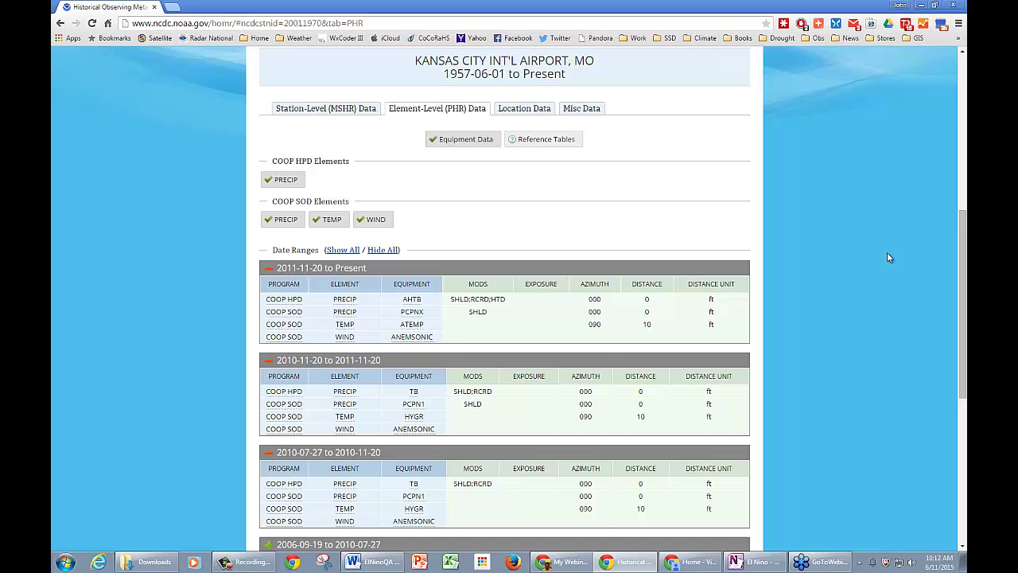
- Open the Location Data for Kansas City Int'l Airport and view map location 1 and the location date ranges
{"action": "scroll", "coordinate": [852, 256], "scroll_direction": "up", "scroll_amount": 1}
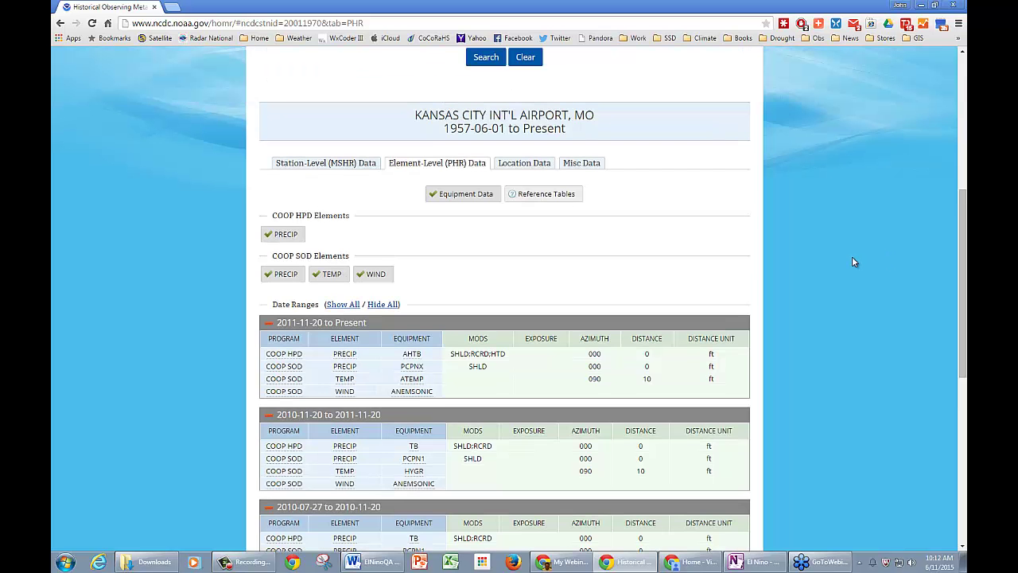
{"action": "scroll", "coordinate": [852, 256], "scroll_direction": "up", "scroll_amount": 1}
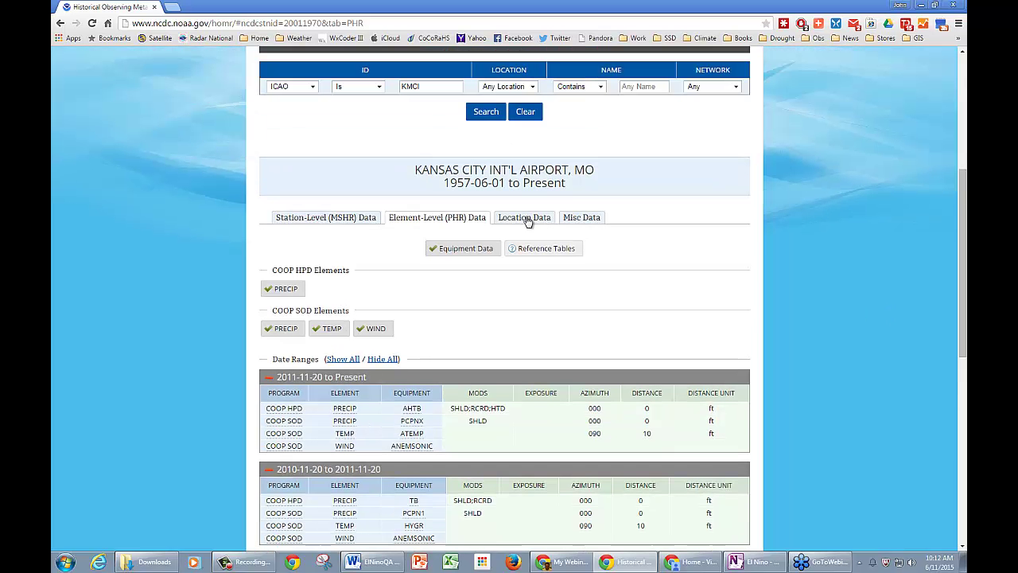
{"action": "left_click", "coordinate": [525, 220]}
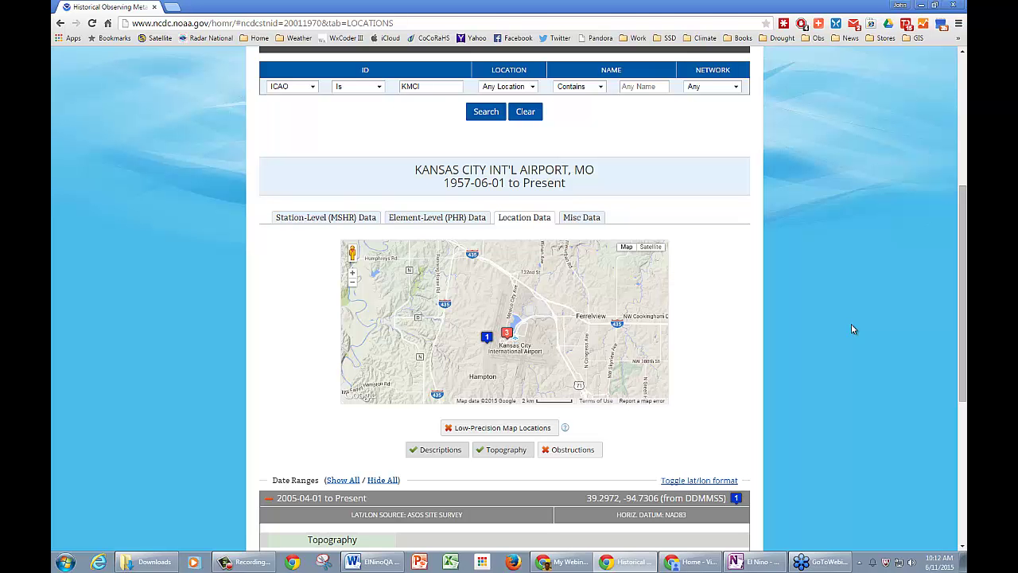
{"action": "left_click", "coordinate": [486, 341]}
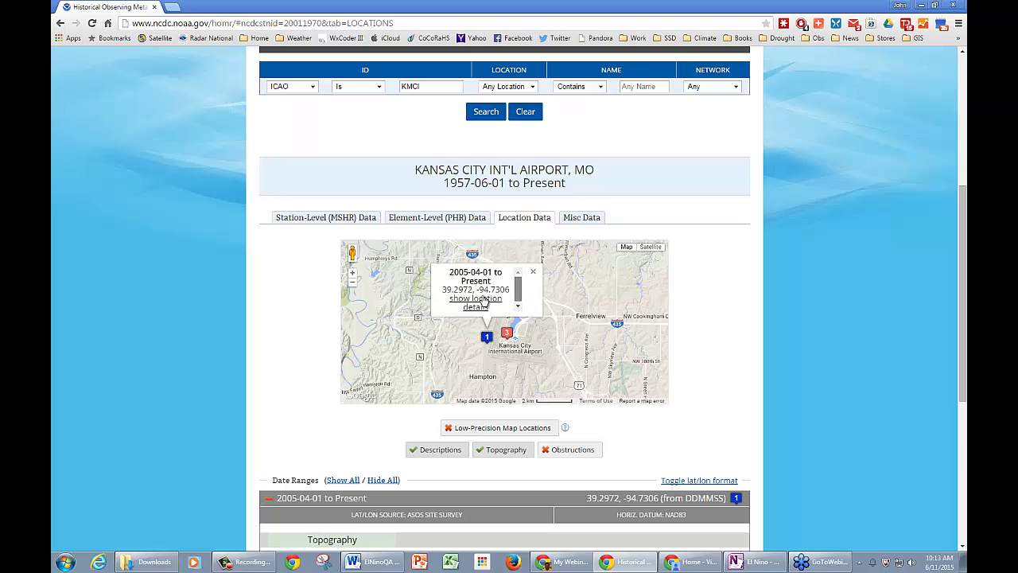
{"action": "scroll", "coordinate": [384, 309], "scroll_direction": "down", "scroll_amount": 4}
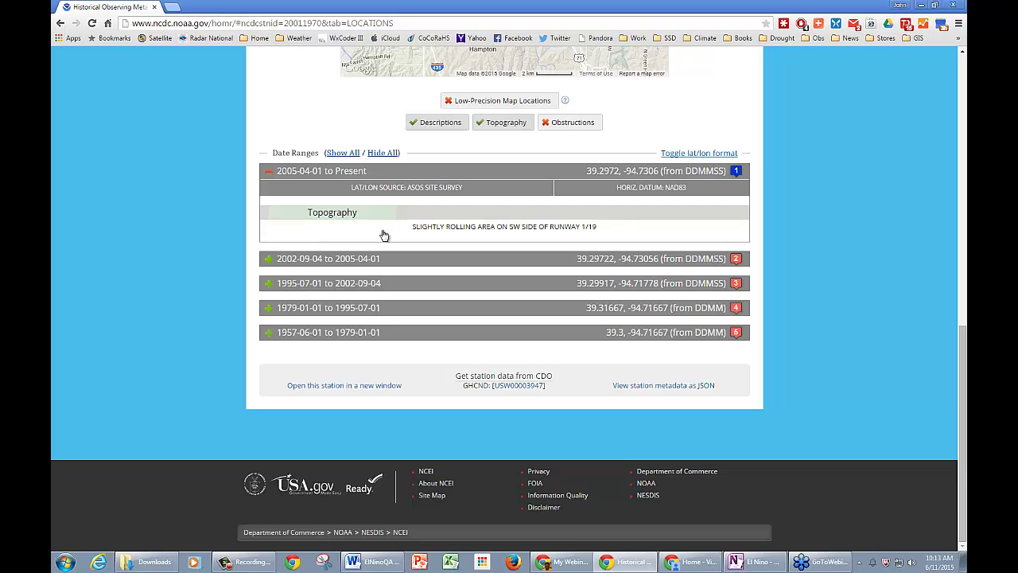
- Set the station history search's ID type to COOP and clear the station ID value
{"action": "scroll", "coordinate": [382, 235], "scroll_direction": "up", "scroll_amount": 1}
{"action": "scroll", "coordinate": [383, 230], "scroll_direction": "up", "scroll_amount": 2}
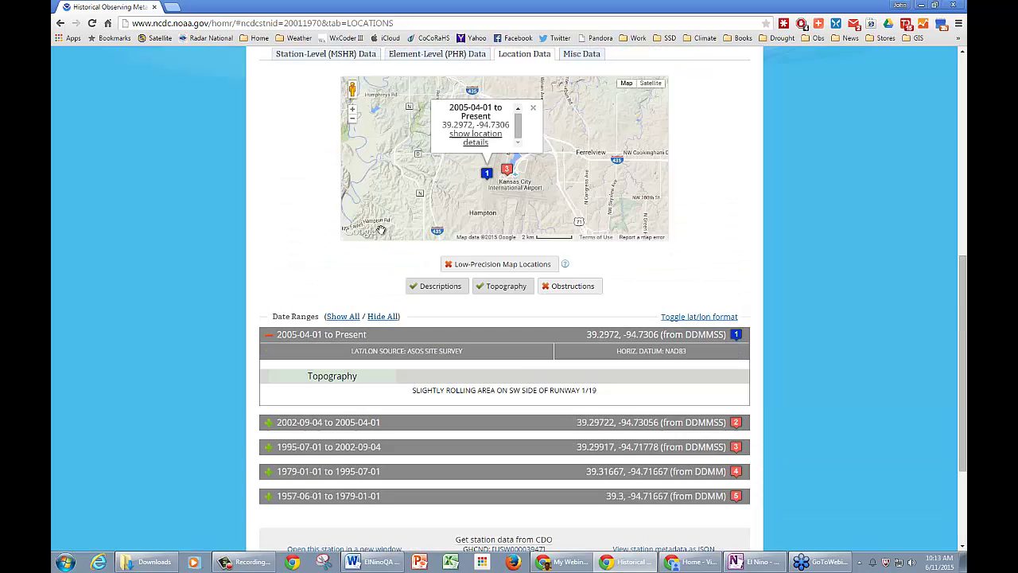
{"action": "scroll", "coordinate": [383, 230], "scroll_direction": "up", "scroll_amount": 2}
{"action": "scroll", "coordinate": [368, 201], "scroll_direction": "up", "scroll_amount": 1}
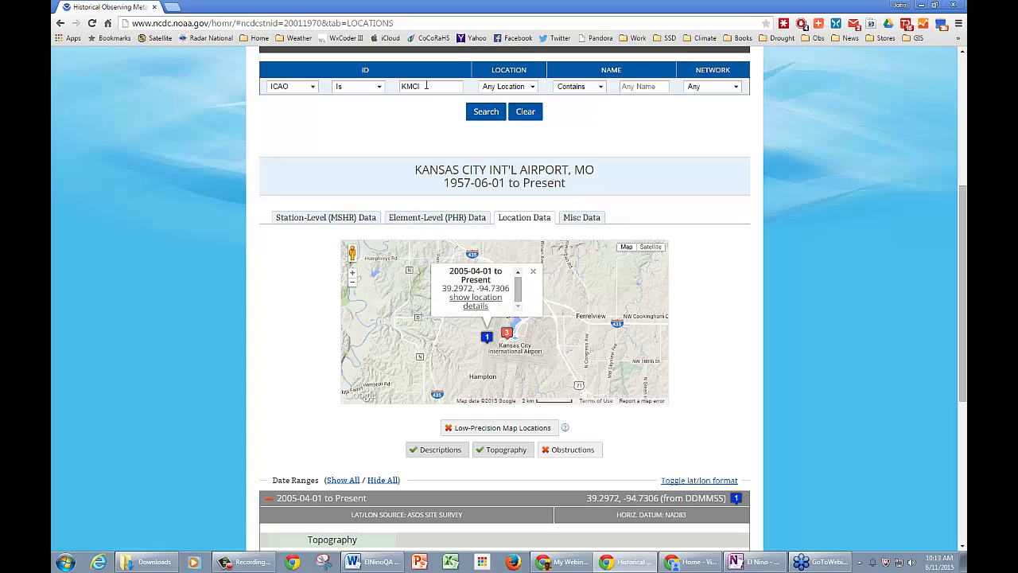
{"action": "left_click", "coordinate": [426, 86]}
{"action": "left_click_drag", "start_coordinate": [419, 89], "coordinate": [324, 87]}
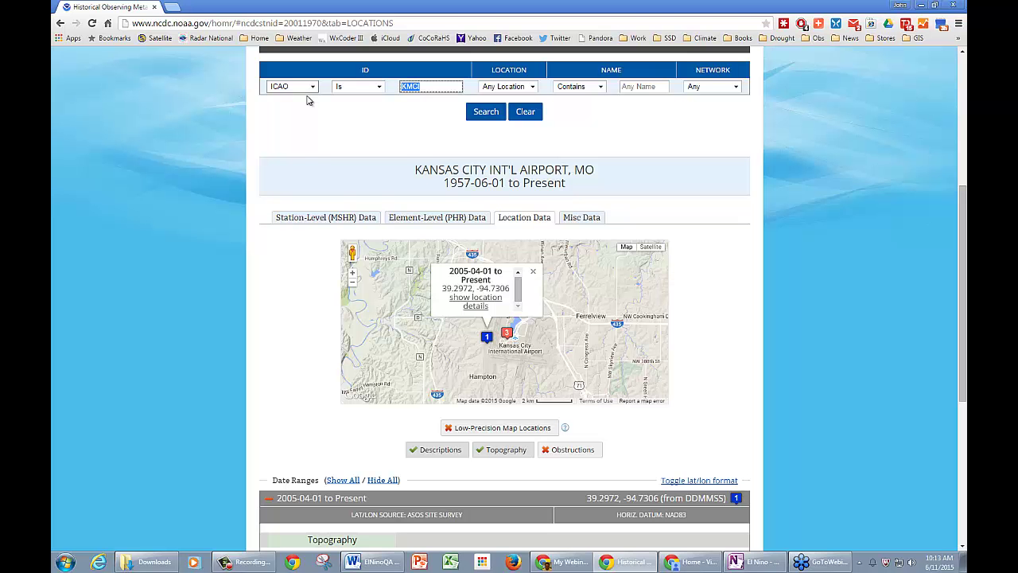
{"action": "left_click", "coordinate": [307, 87]}
{"action": "key", "text": "Return"}
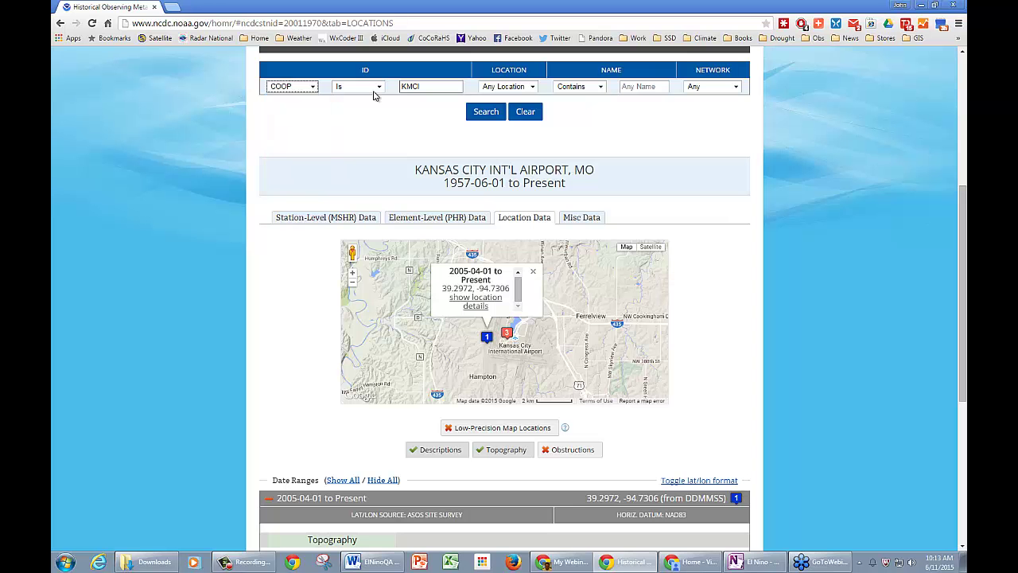
{"action": "left_click", "coordinate": [405, 86]}
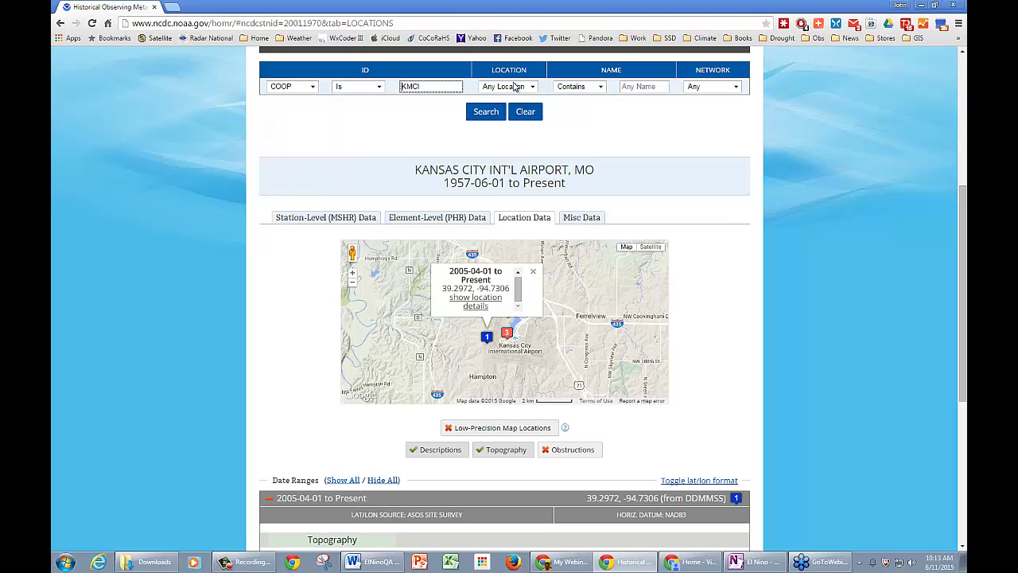
{"action": "key", "text": "ctrl+a"}
{"action": "key", "text": "BackSpace"}
{"action": "left_click", "coordinate": [633, 85]}
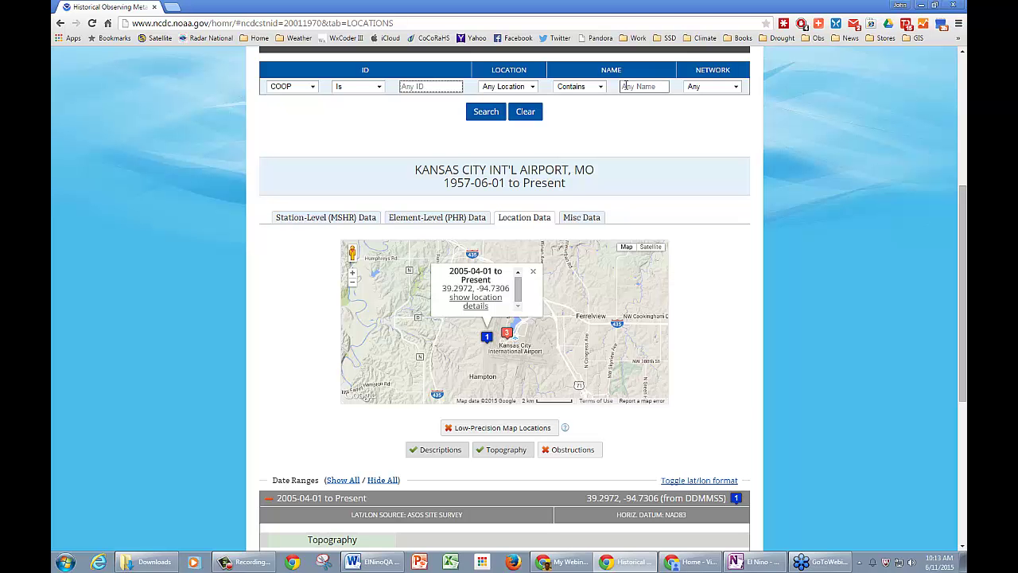
- Enter the COOP station ID 115079 and run the station history search
{"action": "left_click", "coordinate": [426, 86]}
{"action": "type", "text": "1"}
{"action": "key", "text": "BackSpace"}
{"action": "type", "text": "115079"}
{"action": "left_click", "coordinate": [486, 112]}
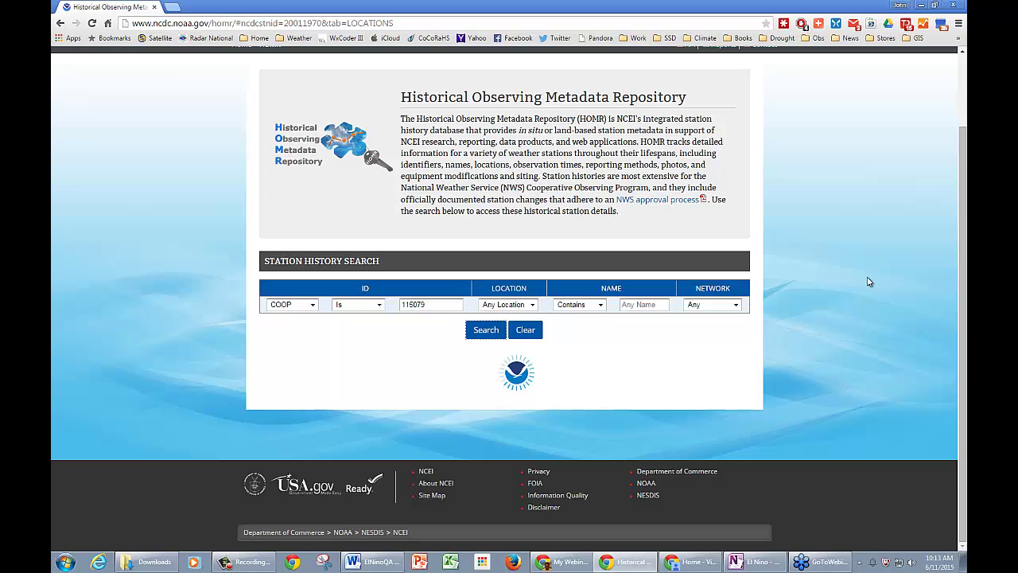
- Zoom the Lincoln, IL location map in on markers 1 and 2 beside the National Weather Service office
{"action": "scroll", "coordinate": [869, 282], "scroll_direction": "down", "scroll_amount": 1}
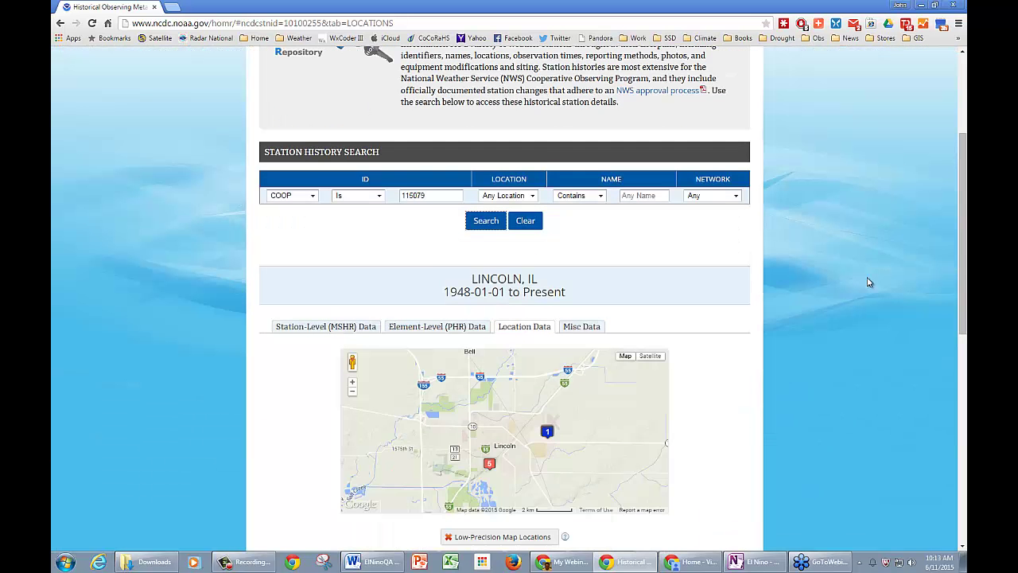
{"action": "scroll", "coordinate": [868, 282], "scroll_direction": "down", "scroll_amount": 1}
{"action": "scroll", "coordinate": [854, 288], "scroll_direction": "down", "scroll_amount": 1}
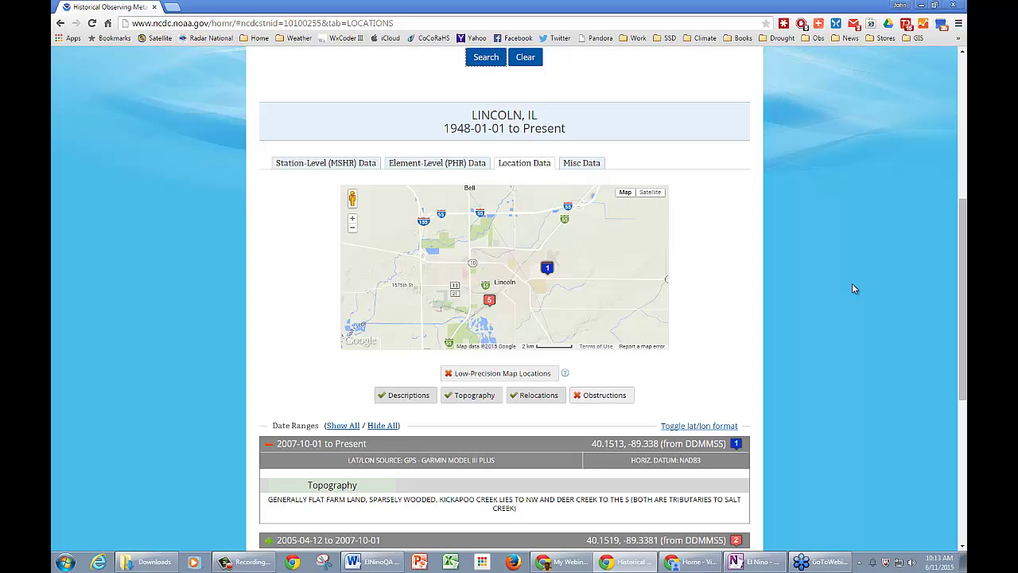
{"action": "left_click", "coordinate": [352, 221]}
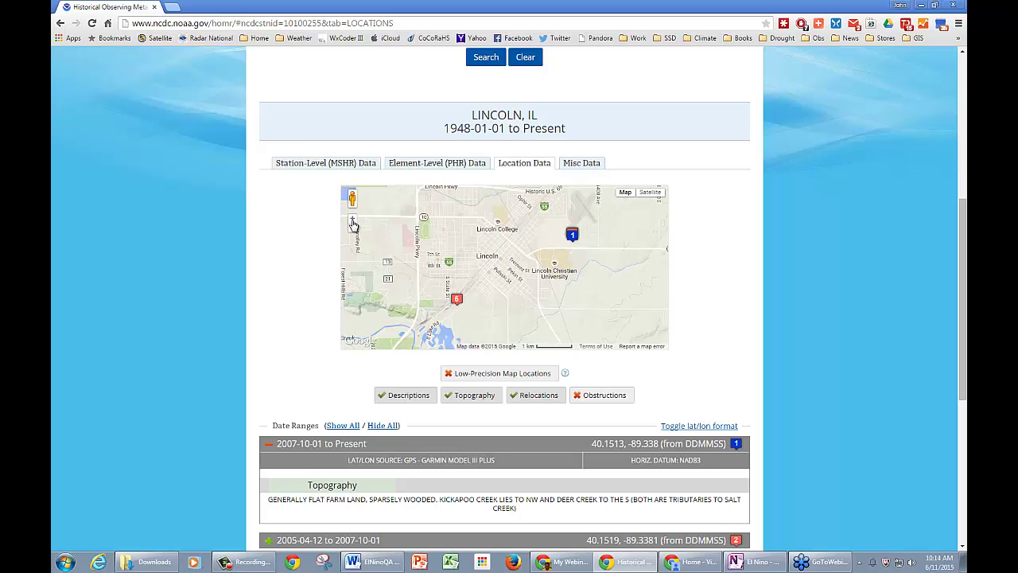
{"action": "left_click", "coordinate": [352, 221]}
{"action": "scroll", "coordinate": [390, 311], "scroll_direction": "up", "scroll_amount": 1}
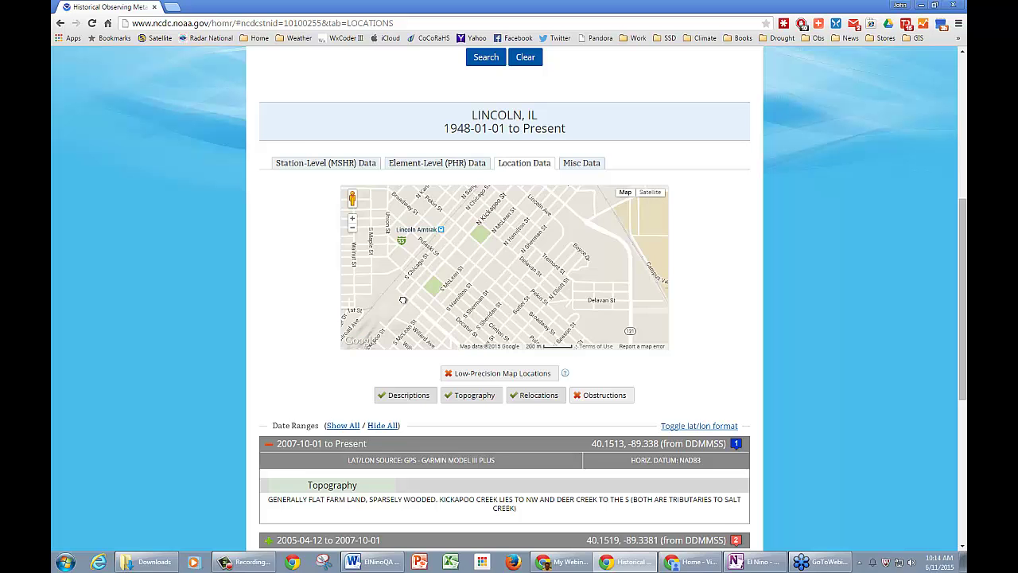
{"action": "left_click_drag", "start_coordinate": [403, 300], "coordinate": [362, 220]}
{"action": "left_click_drag", "start_coordinate": [453, 195], "coordinate": [355, 223]}
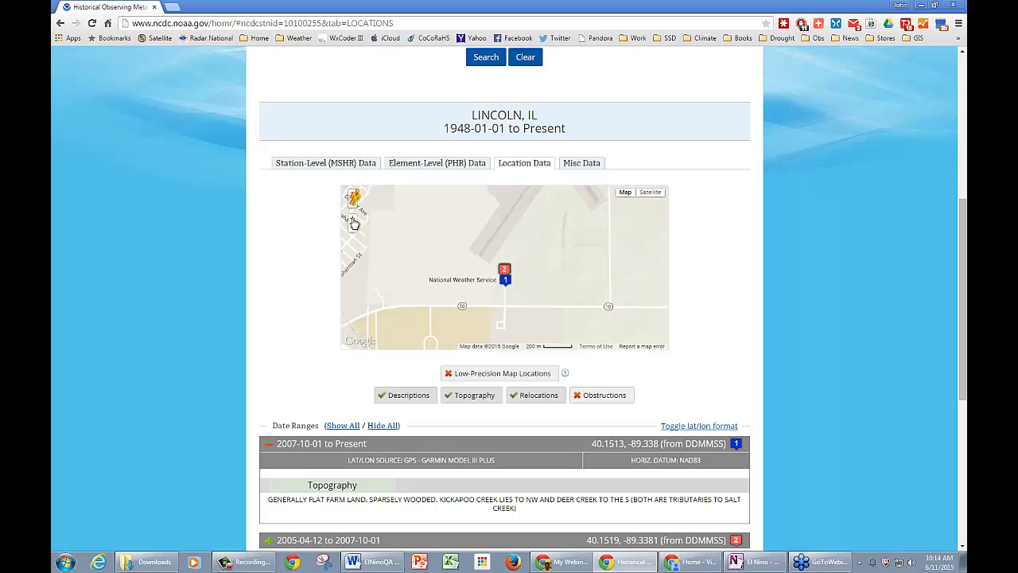
{"action": "left_click", "coordinate": [352, 218]}
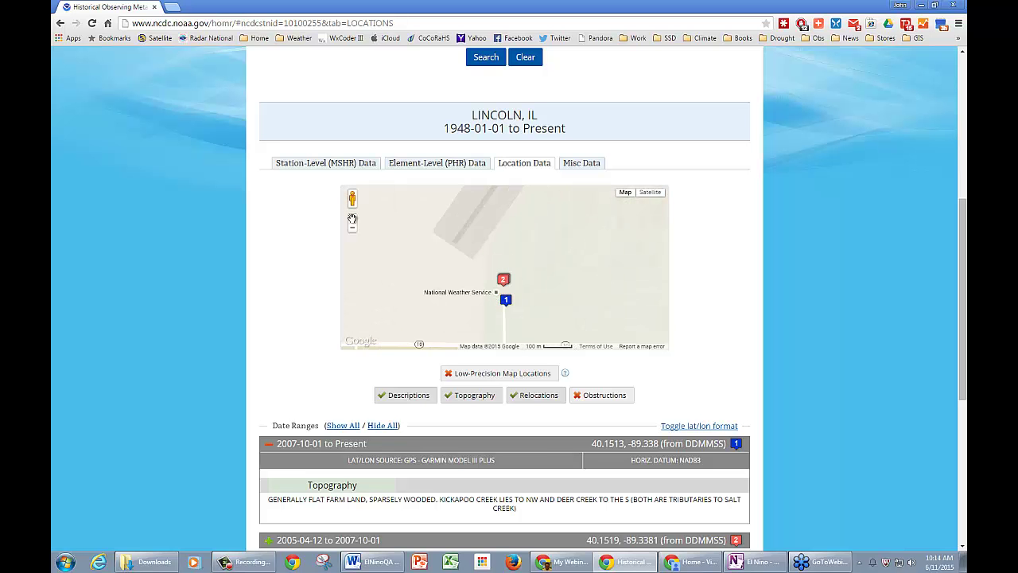
{"action": "left_click", "coordinate": [352, 218]}
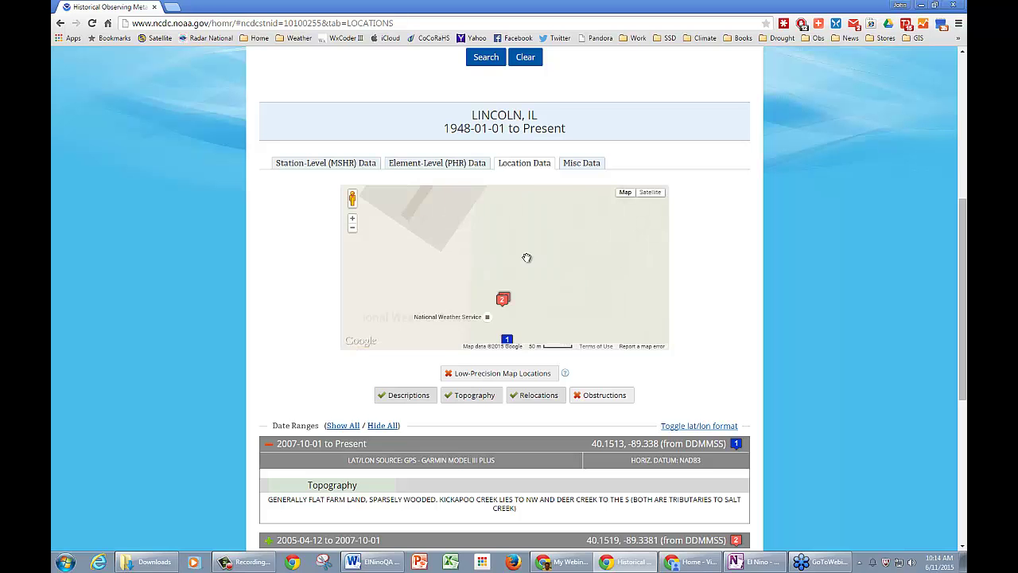
{"action": "scroll", "coordinate": [495, 269], "scroll_direction": "up", "scroll_amount": 1}
{"action": "left_click_drag", "start_coordinate": [495, 269], "coordinate": [452, 168]}
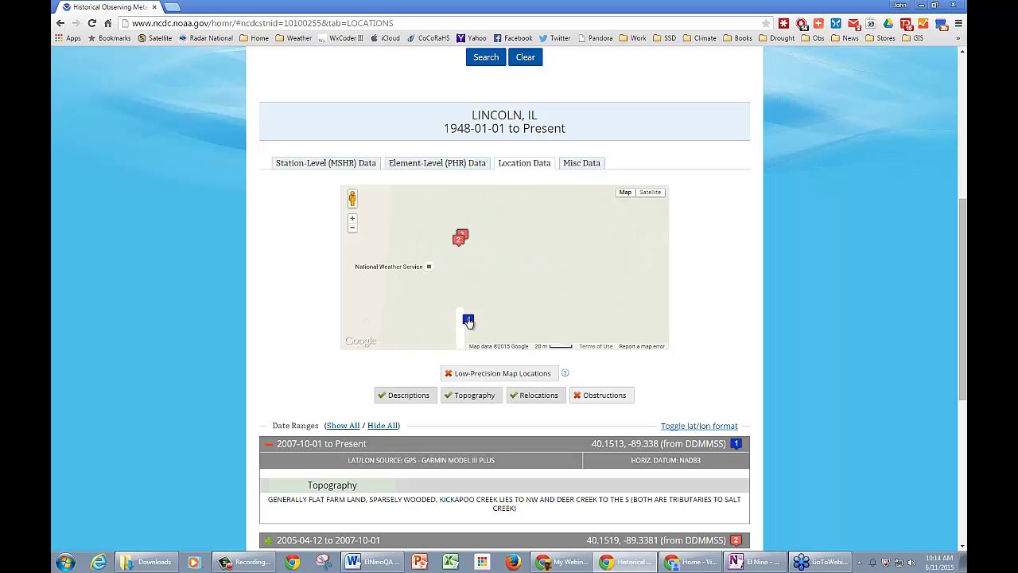
- Show the location details for map marker 1 and view the topography of its 2007-10-01 to Present range
{"action": "left_click", "coordinate": [469, 320]}
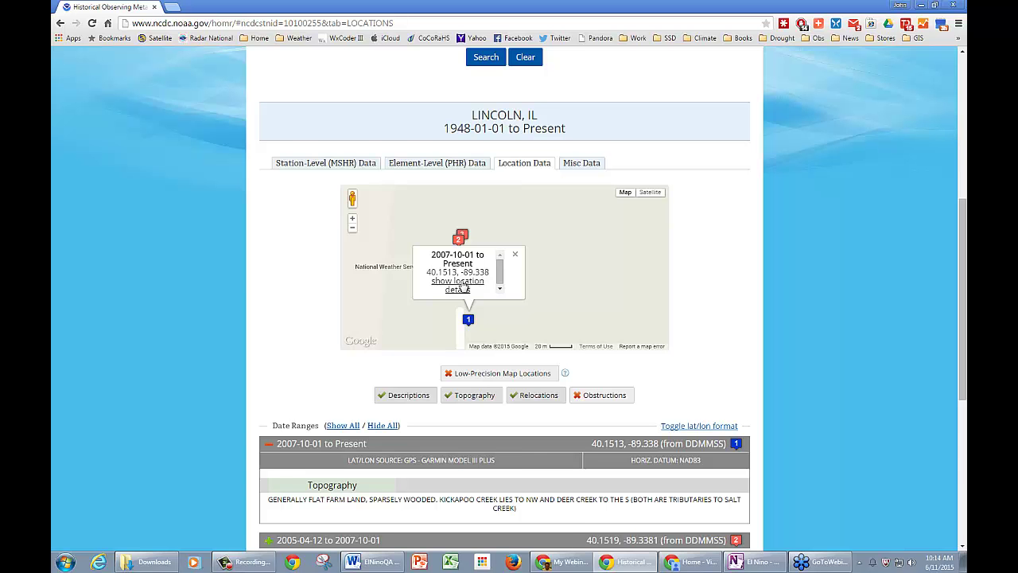
{"action": "left_click", "coordinate": [464, 285]}
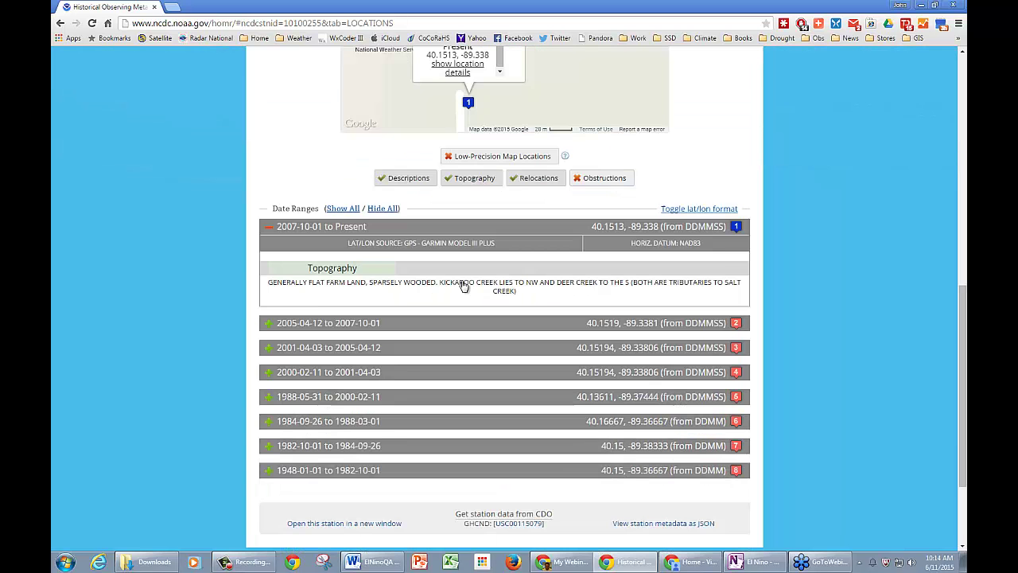
{"action": "scroll", "coordinate": [464, 285], "scroll_direction": "down", "scroll_amount": 2}
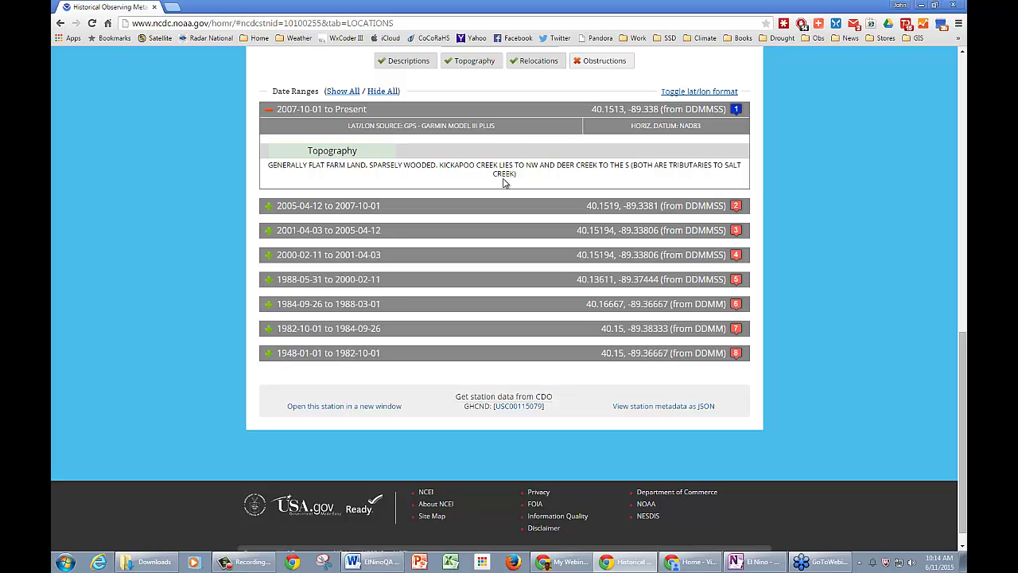
{"action": "scroll", "coordinate": [525, 124], "scroll_direction": "up", "scroll_amount": 1}
{"action": "scroll", "coordinate": [525, 124], "scroll_direction": "up", "scroll_amount": 1}
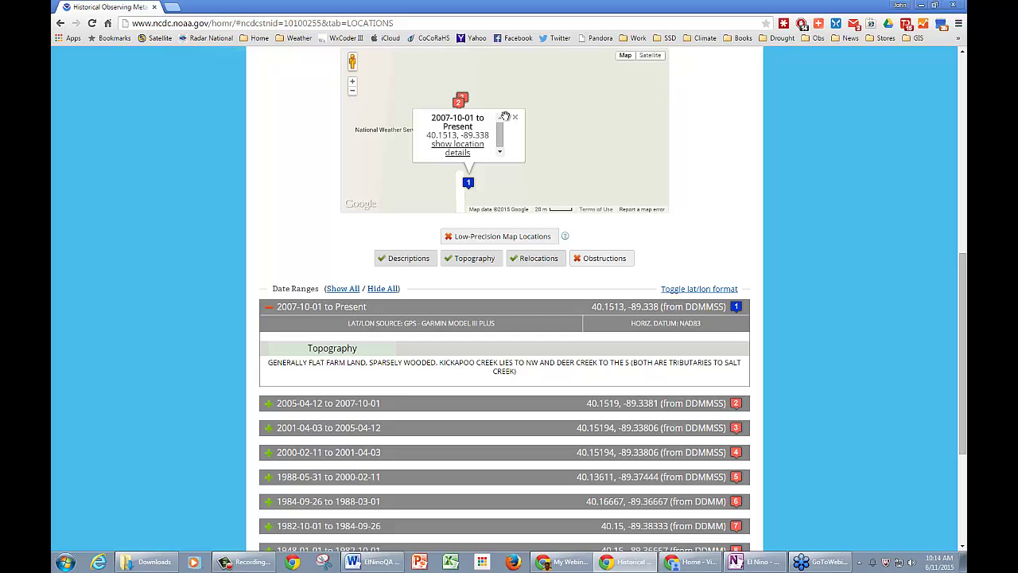
- Close marker 1's location popup, show the location details for map marker 2, and view the topography of its 2005-04-12 to 2007-10-01 range
{"action": "left_click", "coordinate": [515, 117]}
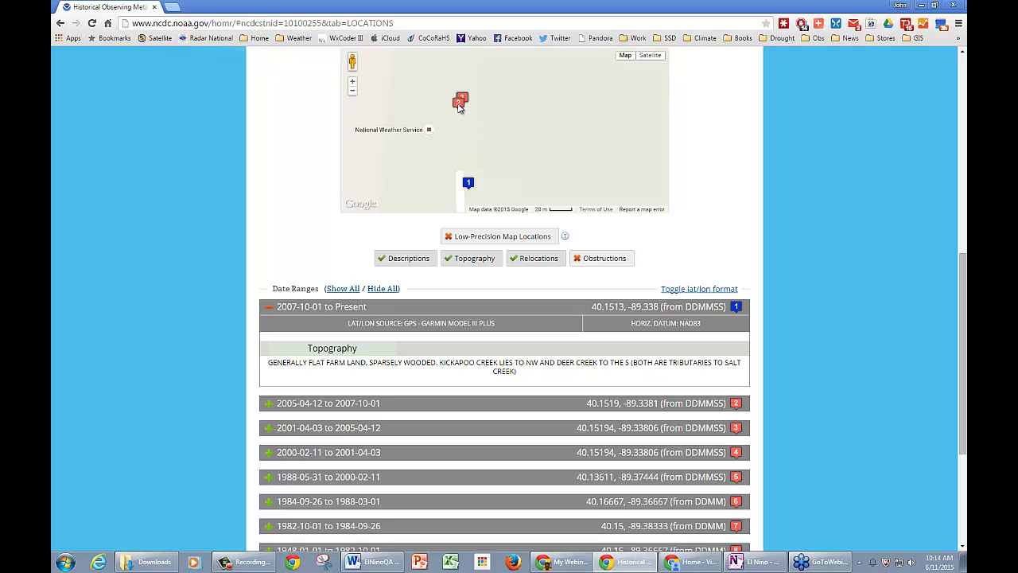
{"action": "left_click", "coordinate": [460, 106]}
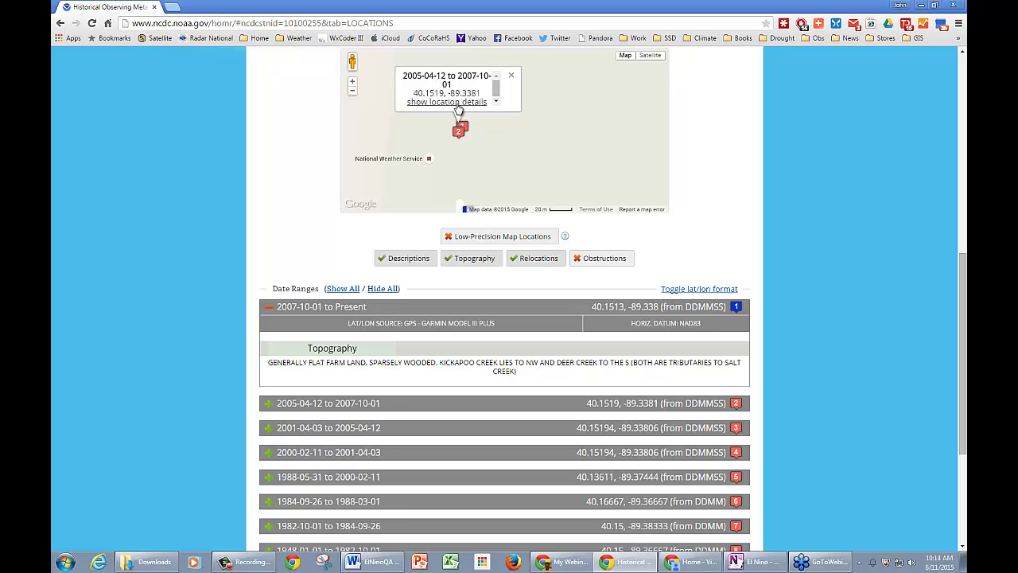
{"action": "left_click", "coordinate": [457, 102]}
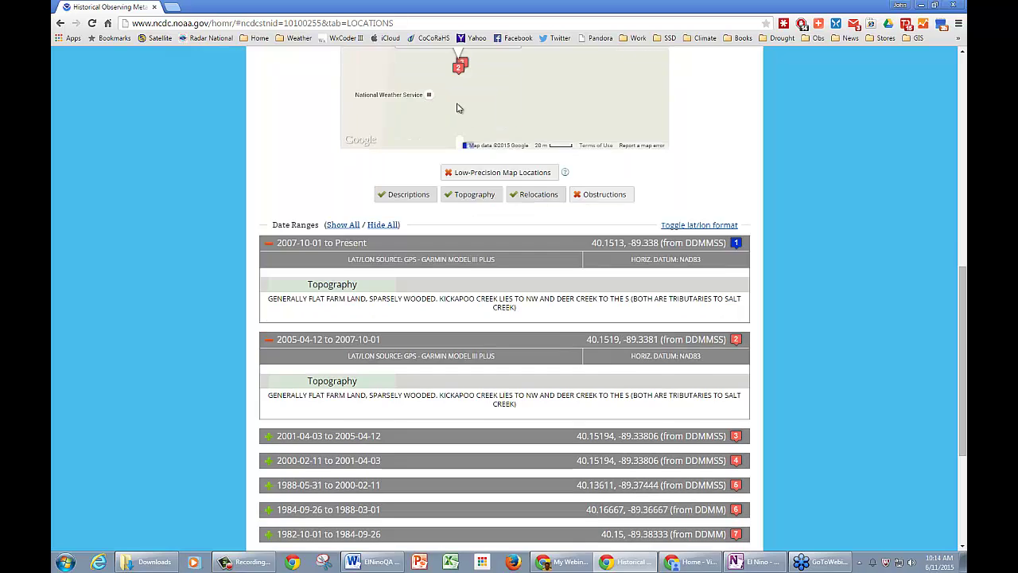
{"action": "scroll", "coordinate": [506, 180], "scroll_direction": "down", "scroll_amount": 3}
{"action": "scroll", "coordinate": [506, 179], "scroll_direction": "down", "scroll_amount": 1}
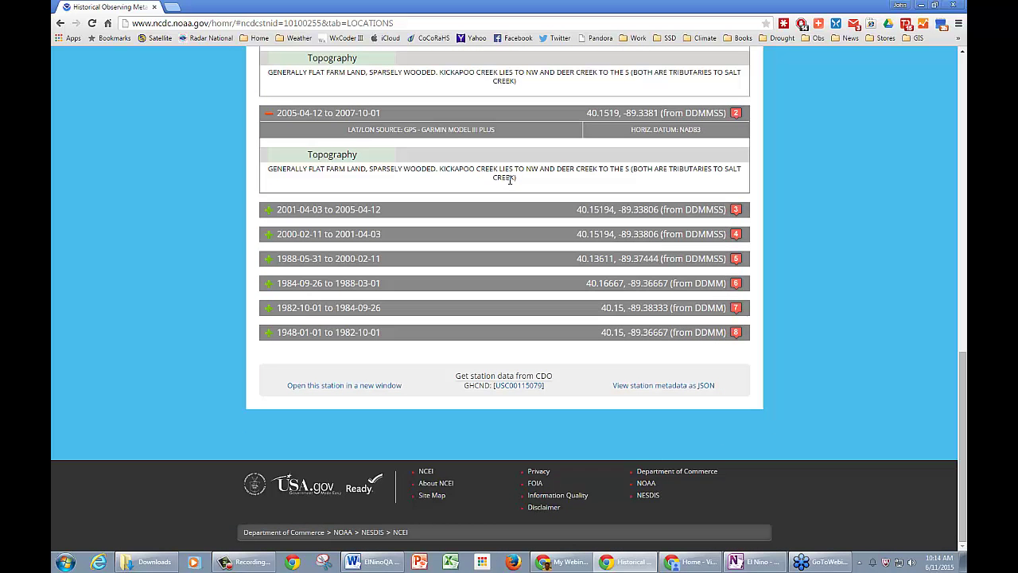
{"action": "scroll", "coordinate": [510, 184], "scroll_direction": "up", "scroll_amount": 1}
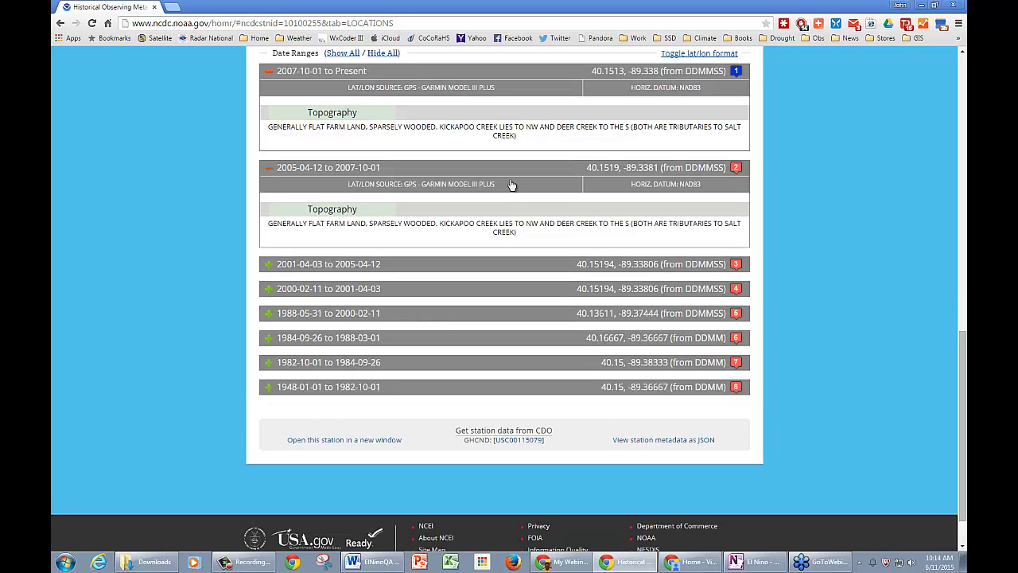
{"action": "scroll", "coordinate": [511, 185], "scroll_direction": "up", "scroll_amount": 2}
{"action": "scroll", "coordinate": [512, 184], "scroll_direction": "up", "scroll_amount": 1}
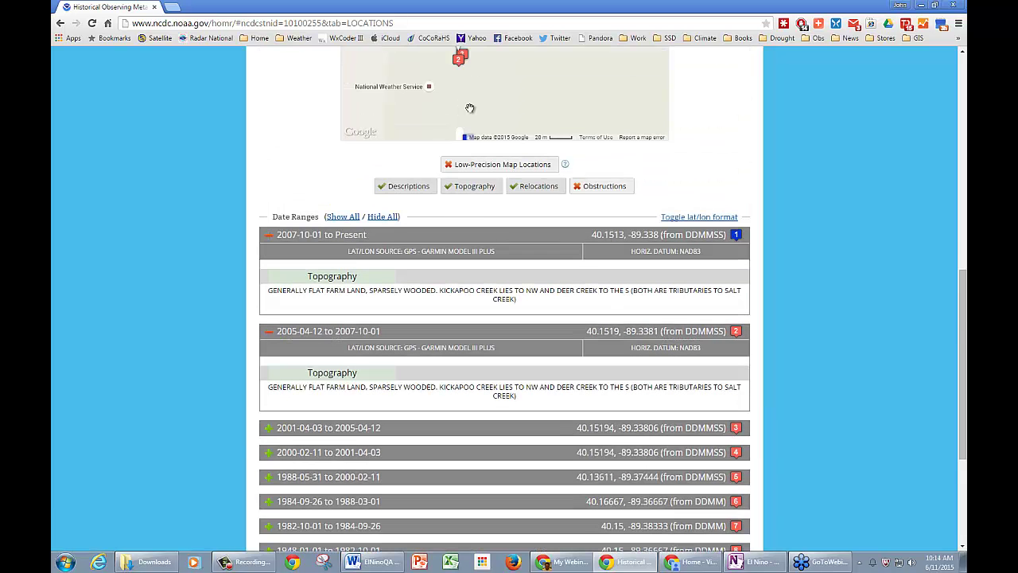
- Show the location details for map marker 3 and view the description and topography of its 2001-04-03 to 2005-04-12 range
{"action": "scroll", "coordinate": [470, 108], "scroll_direction": "up", "scroll_amount": 1}
{"action": "left_click", "coordinate": [465, 110]}
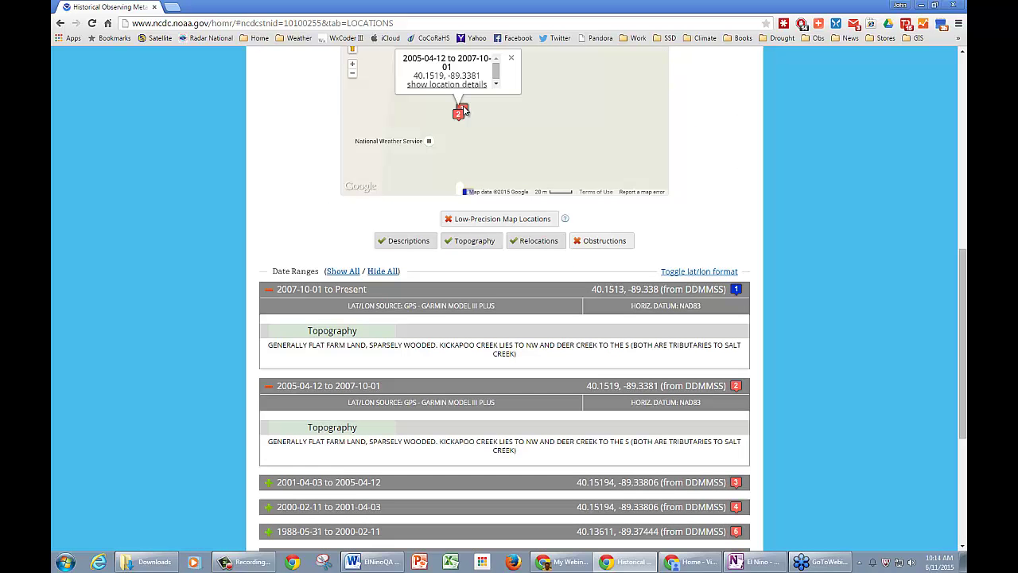
{"action": "left_click", "coordinate": [353, 67]}
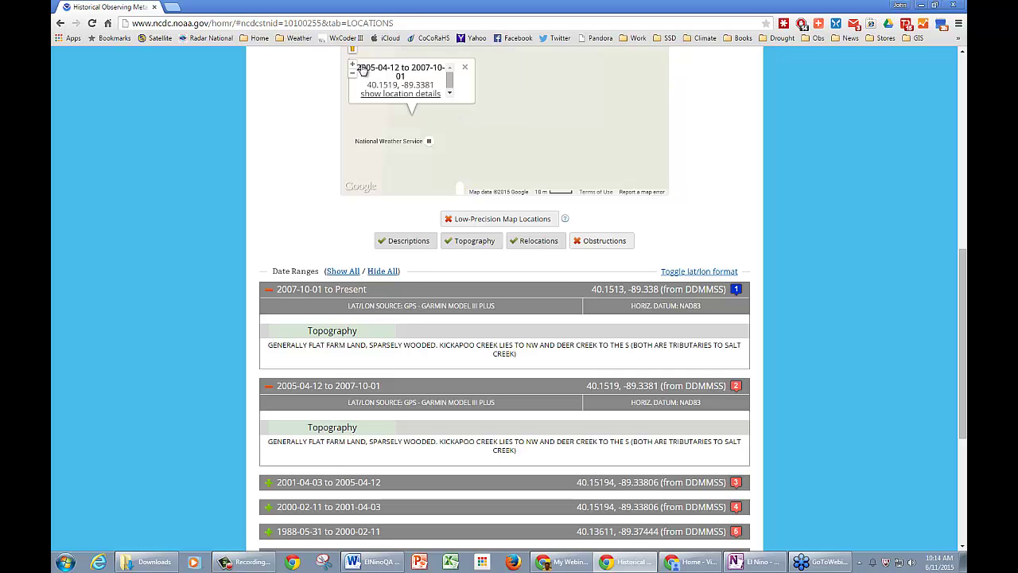
{"action": "left_click", "coordinate": [353, 65]}
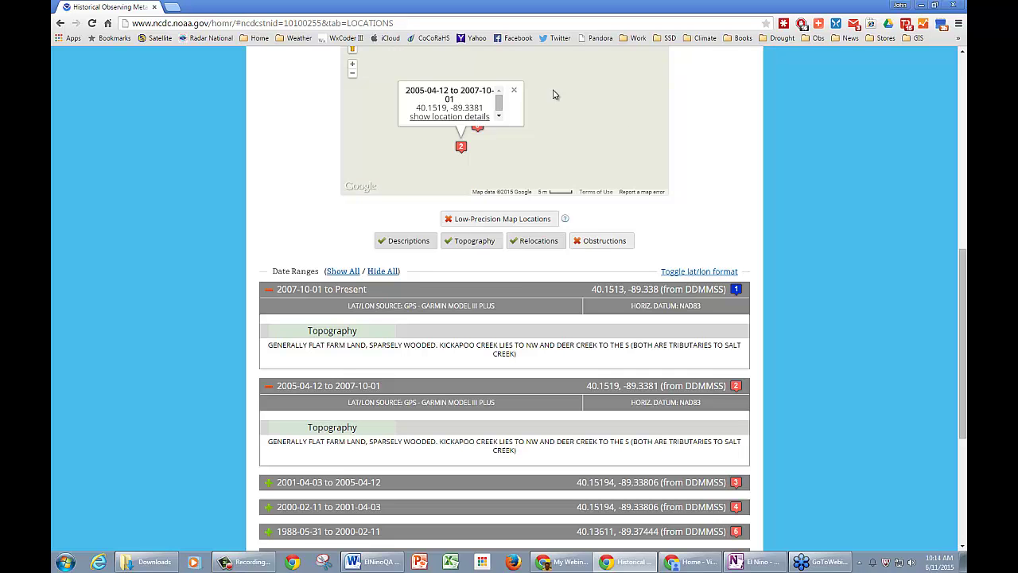
{"action": "left_click", "coordinate": [516, 132]}
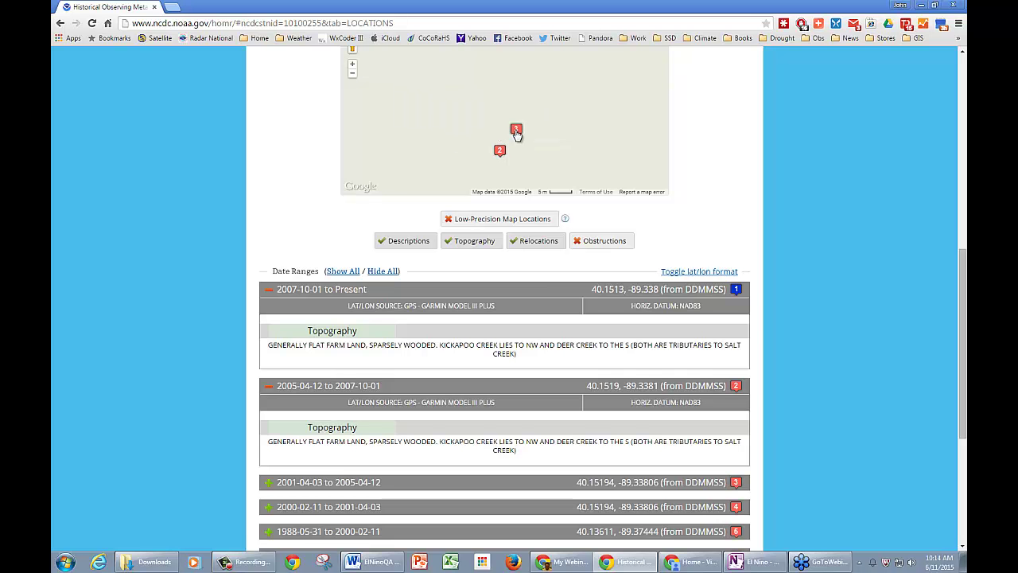
{"action": "left_click", "coordinate": [516, 132]}
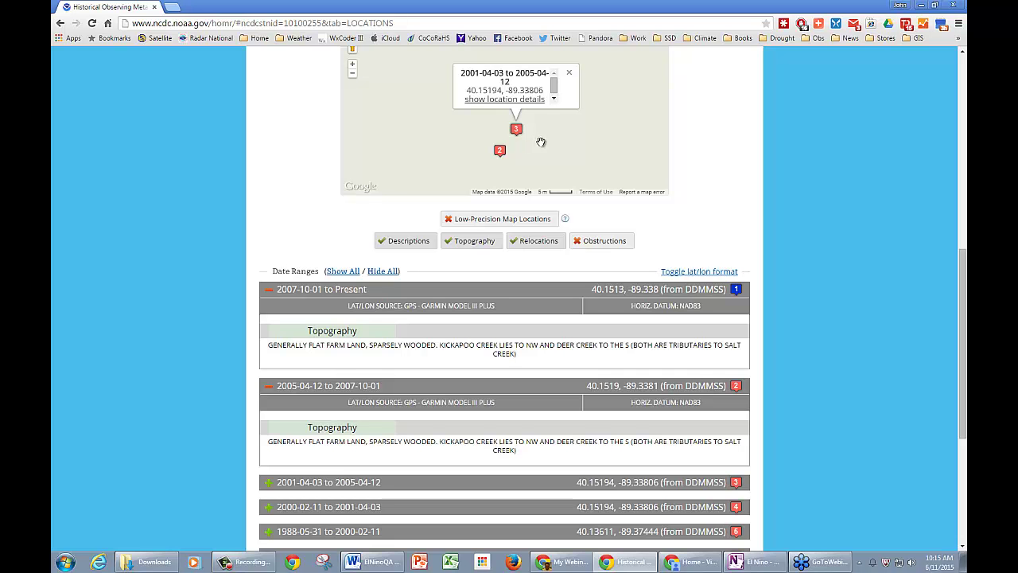
{"action": "left_click", "coordinate": [515, 99]}
{"action": "scroll", "coordinate": [517, 103], "scroll_direction": "down", "scroll_amount": 3}
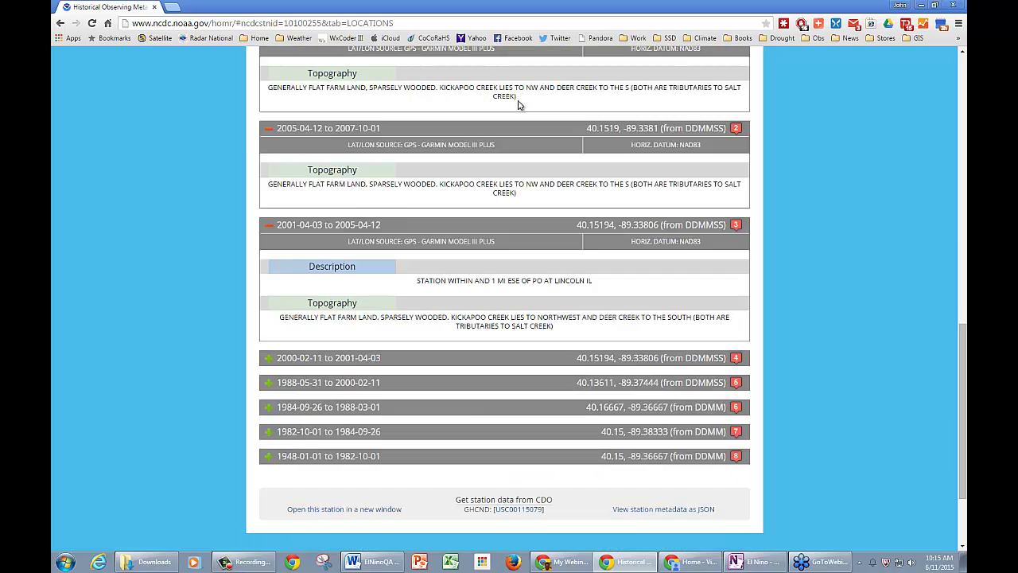
{"action": "scroll", "coordinate": [518, 119], "scroll_direction": "down", "scroll_amount": 2}
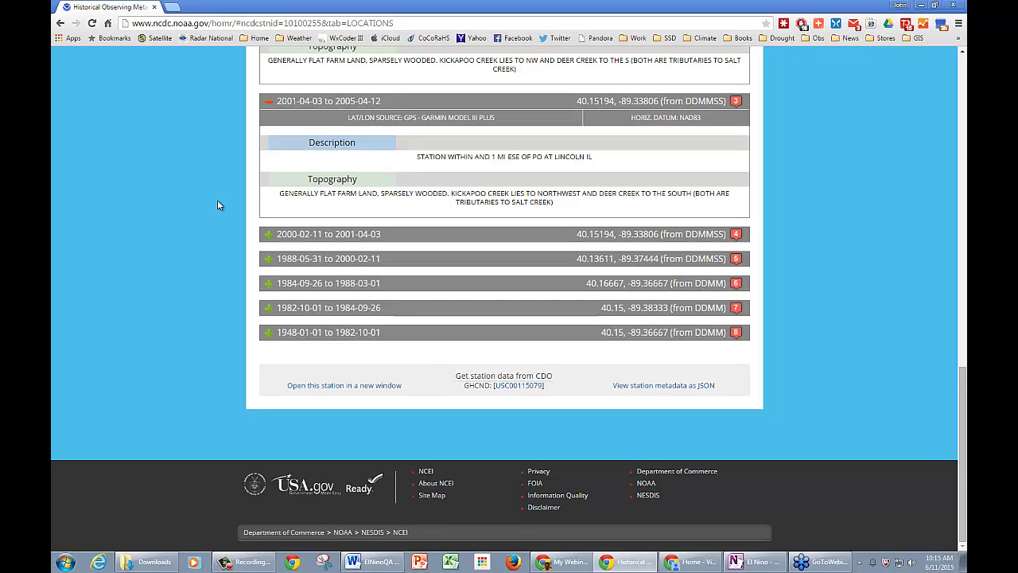
- Close marker 3's location popup and zoom the map out to show markers 1 and 2 with the surrounding roads
{"action": "scroll", "coordinate": [218, 200], "scroll_direction": "up", "scroll_amount": 2}
{"action": "scroll", "coordinate": [220, 205], "scroll_direction": "up", "scroll_amount": 3}
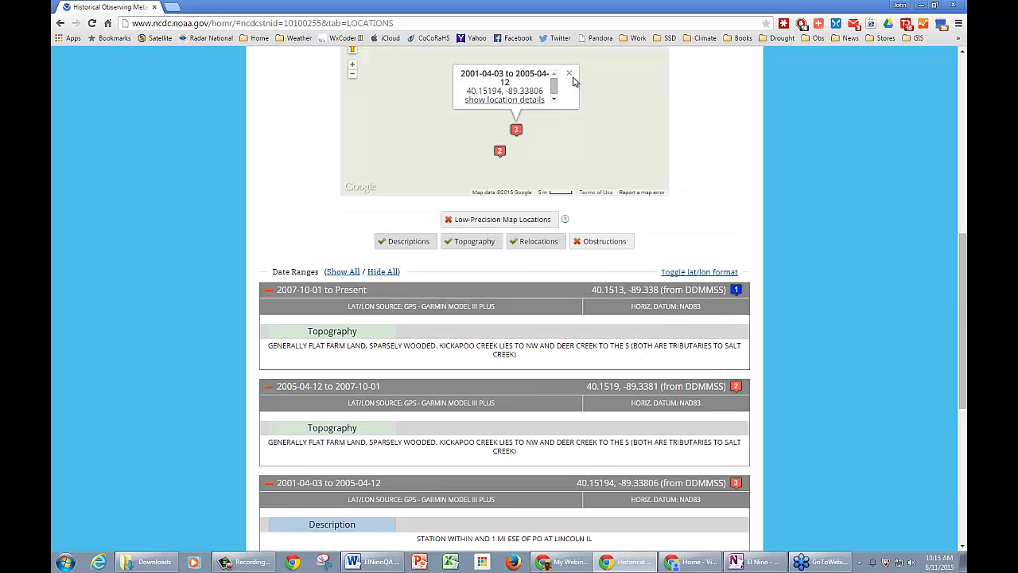
{"action": "left_click", "coordinate": [378, 78]}
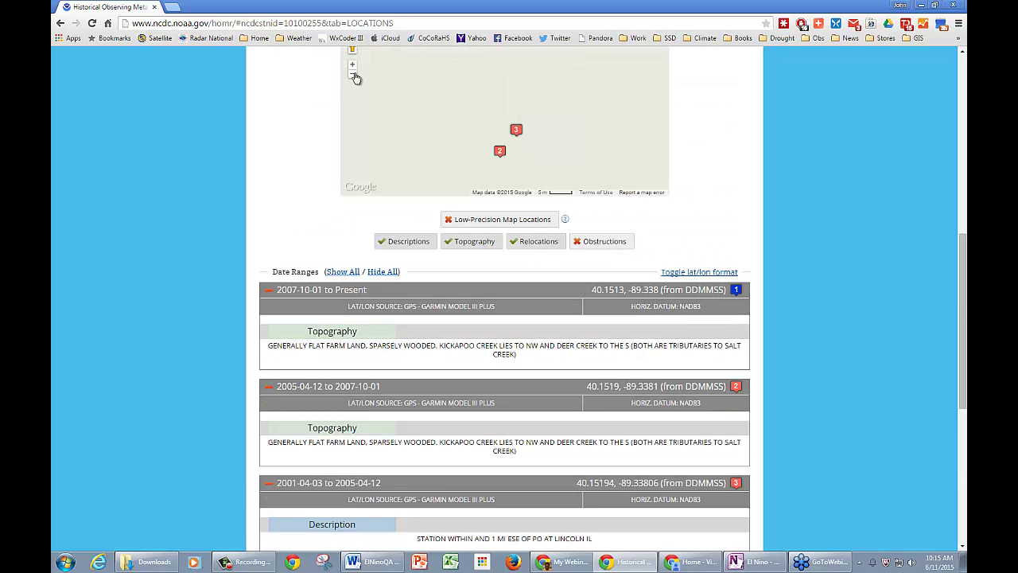
{"action": "left_click", "coordinate": [354, 78]}
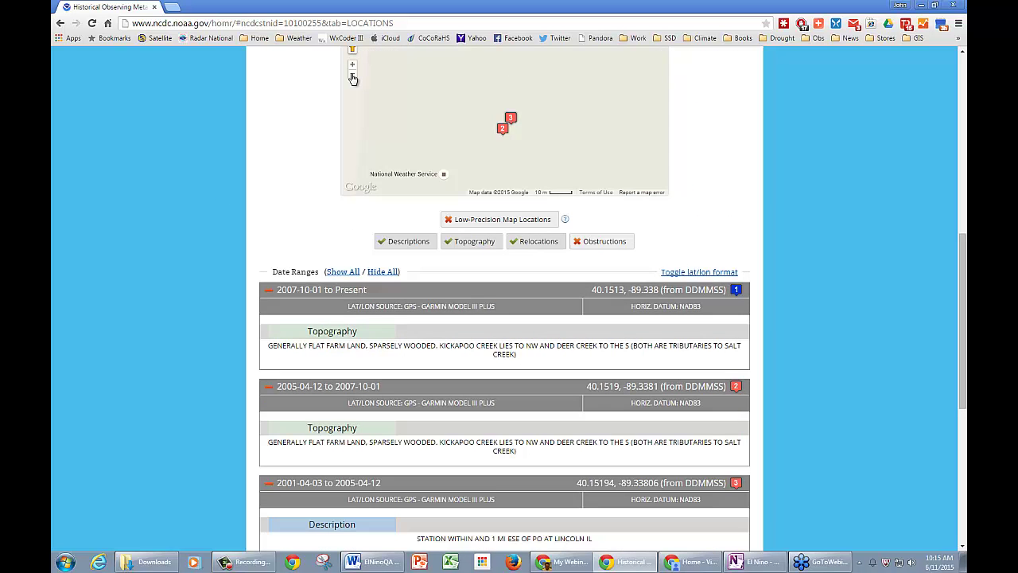
{"action": "left_click", "coordinate": [354, 77]}
{"action": "left_click", "coordinate": [353, 74]}
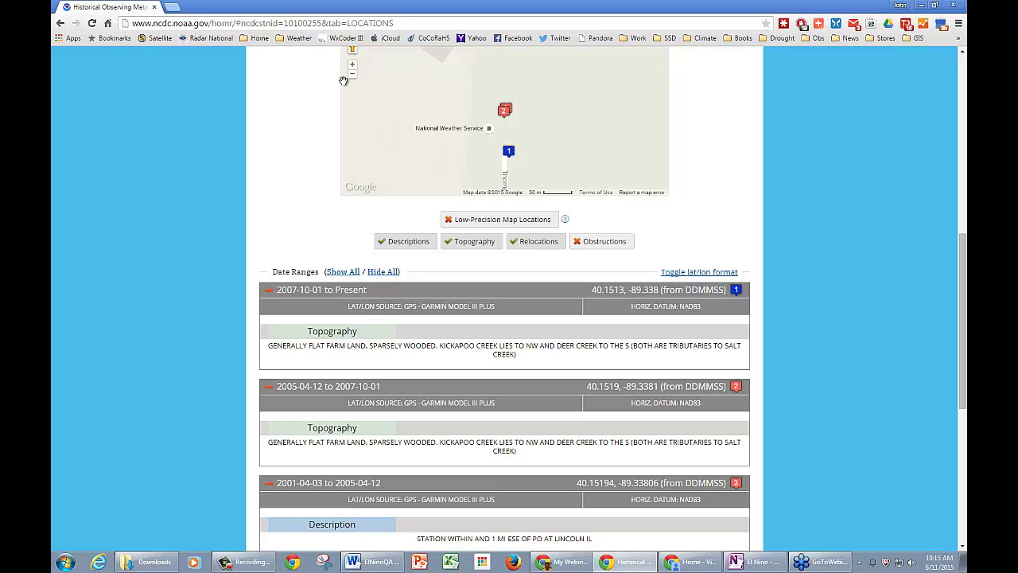
{"action": "left_click_drag", "start_coordinate": [343, 81], "coordinate": [351, 24]}
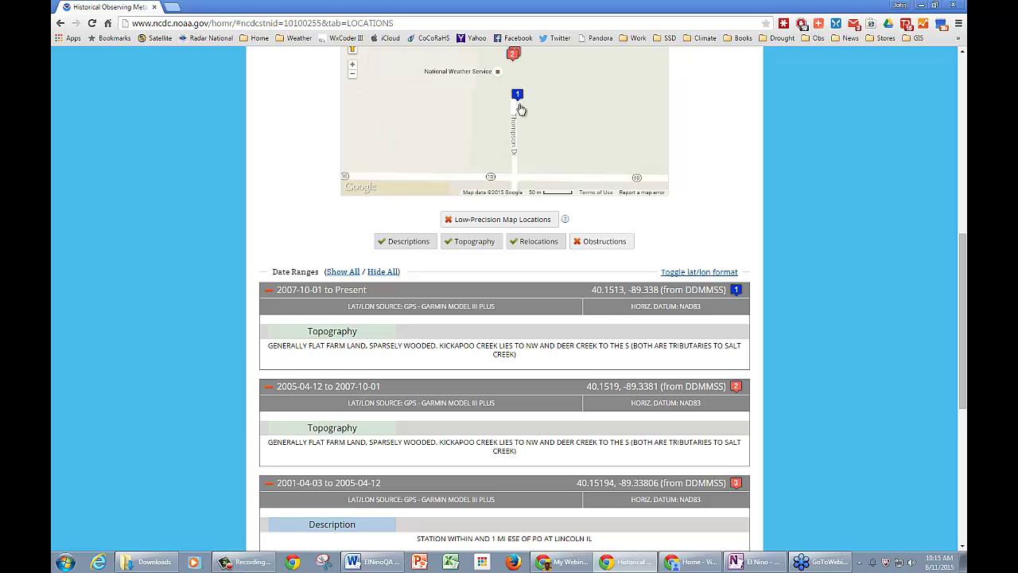
{"action": "left_click", "coordinate": [353, 74]}
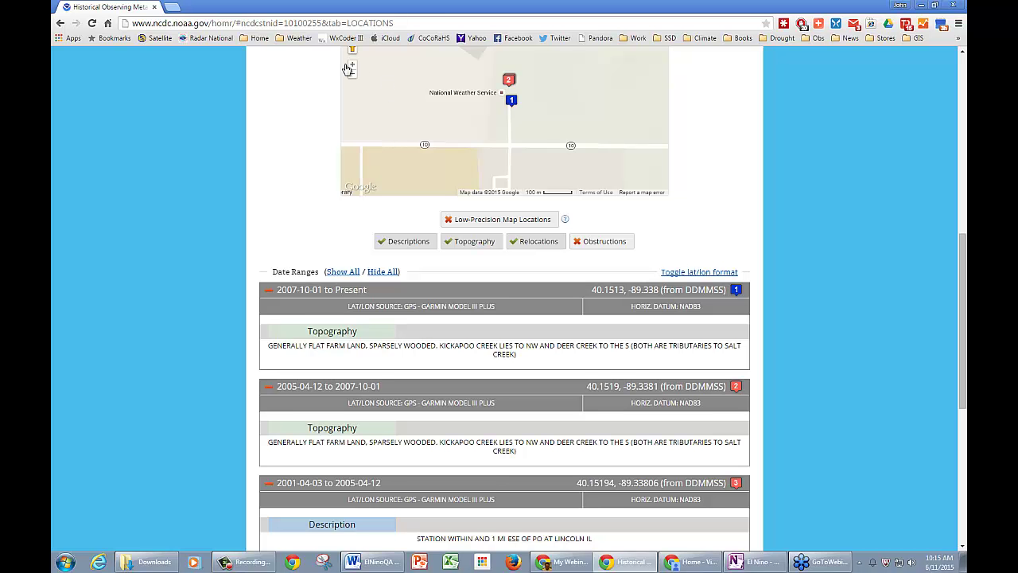
- Turn on low-precision map locations, read their explanation, and compare the map with them hidden and shown again
{"action": "left_click", "coordinate": [482, 221]}
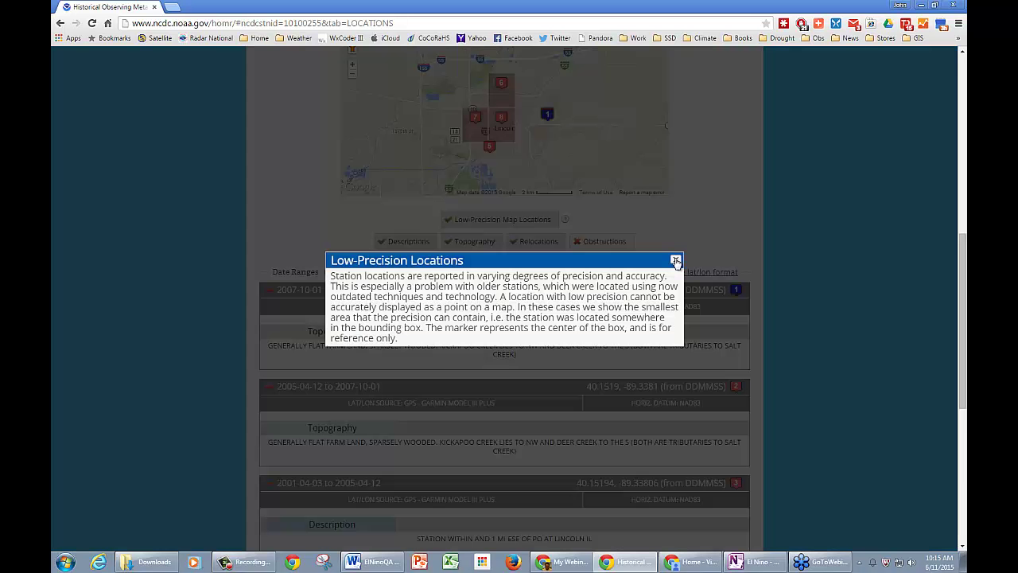
{"action": "left_click", "coordinate": [533, 171]}
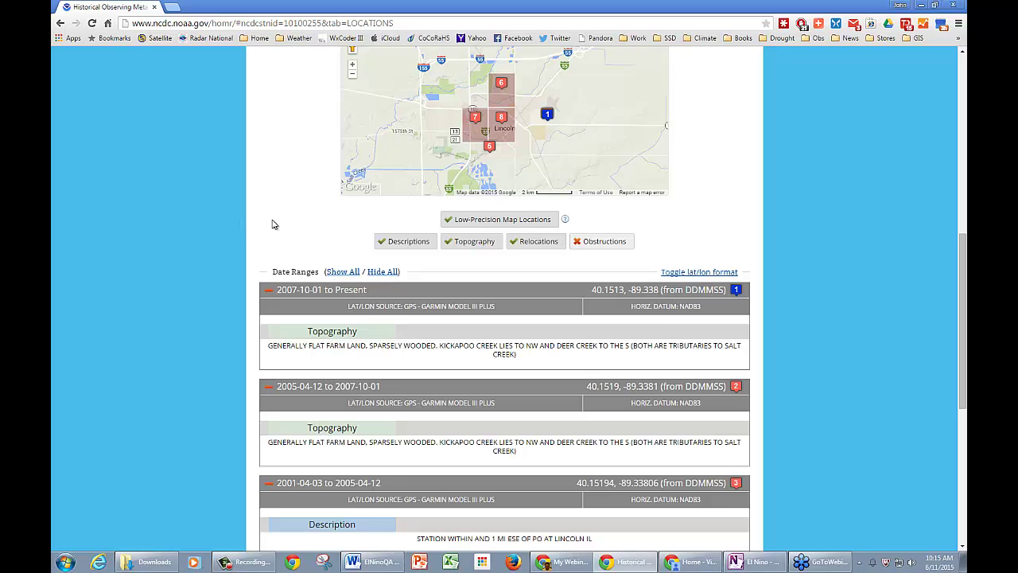
{"action": "scroll", "coordinate": [273, 224], "scroll_direction": "up", "scroll_amount": 1}
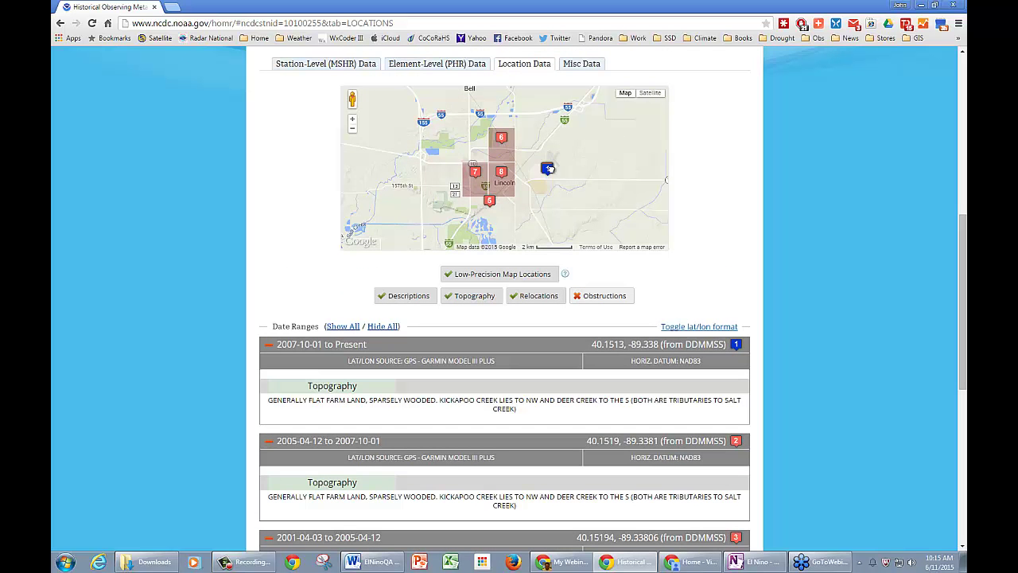
{"action": "left_click", "coordinate": [547, 169]}
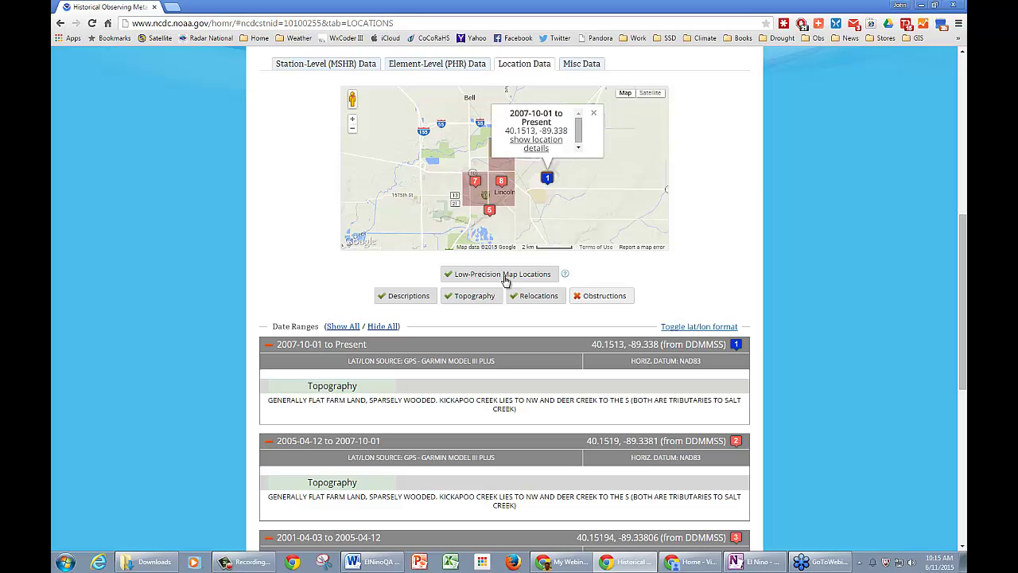
{"action": "left_click", "coordinate": [505, 276]}
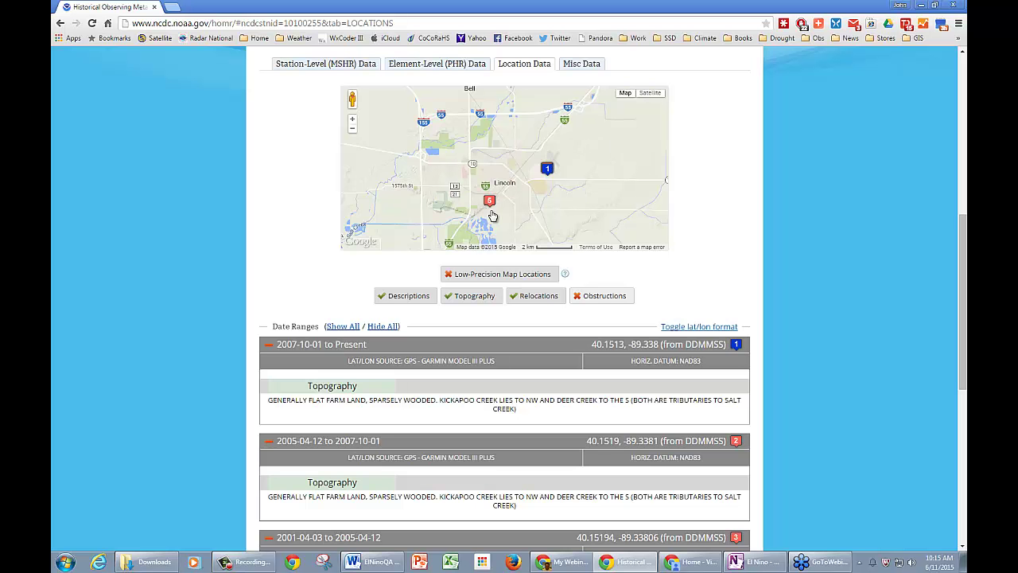
{"action": "left_click", "coordinate": [505, 276]}
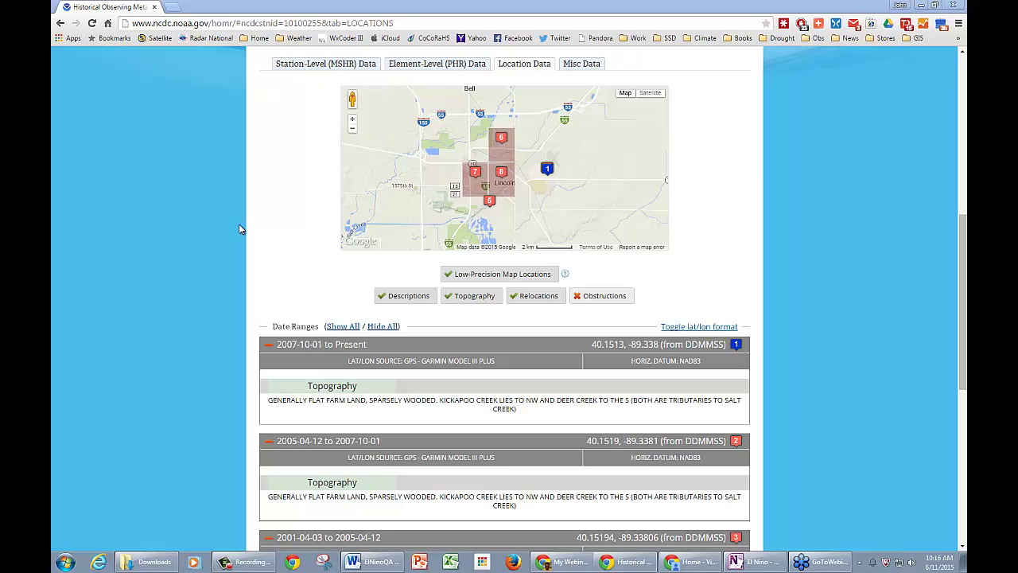
- Include obstructions in the location data and review the obstructions table for the 2007-10-01 to Present range
{"action": "left_click", "coordinate": [578, 300]}
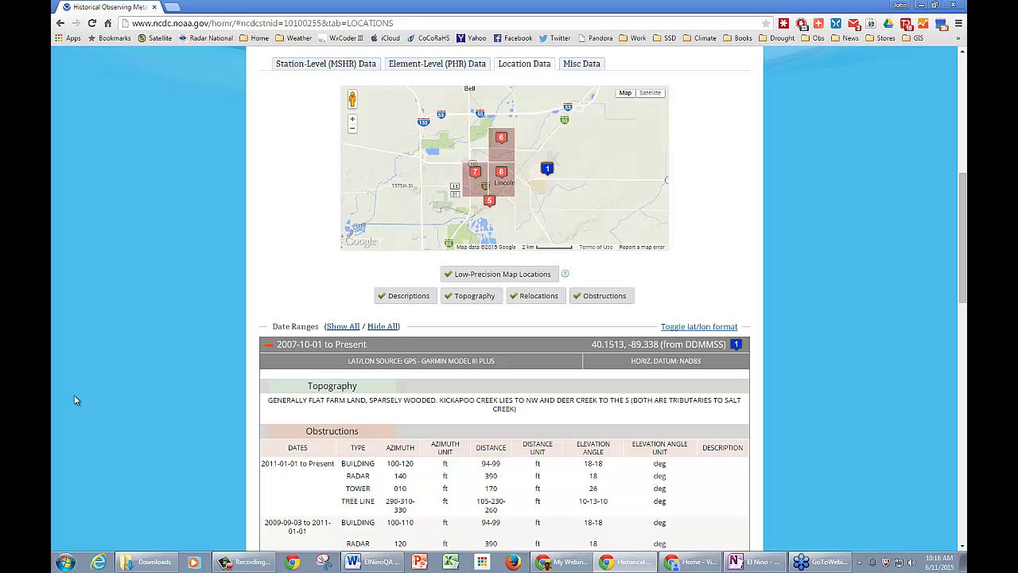
{"action": "scroll", "coordinate": [75, 400], "scroll_direction": "down", "scroll_amount": 3}
{"action": "scroll", "coordinate": [256, 242], "scroll_direction": "down", "scroll_amount": 2}
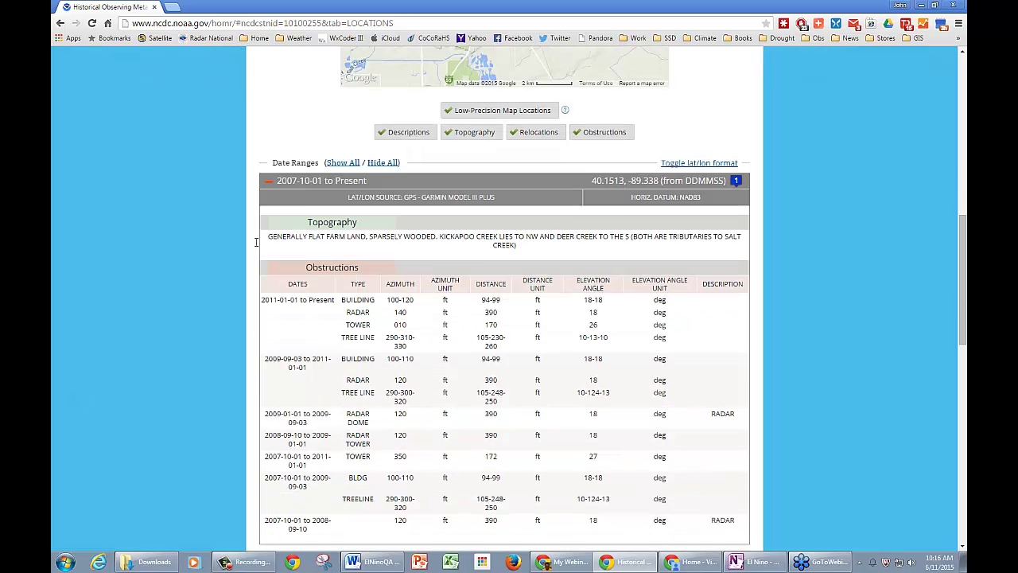
{"action": "scroll", "coordinate": [257, 242], "scroll_direction": "down", "scroll_amount": 2}
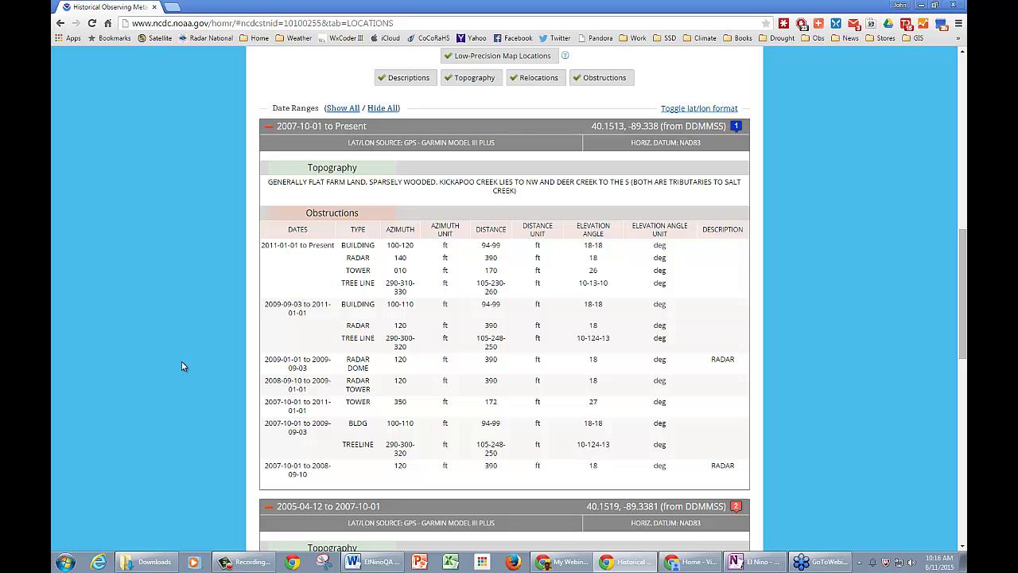
{"action": "scroll", "coordinate": [182, 366], "scroll_direction": "up", "scroll_amount": 1}
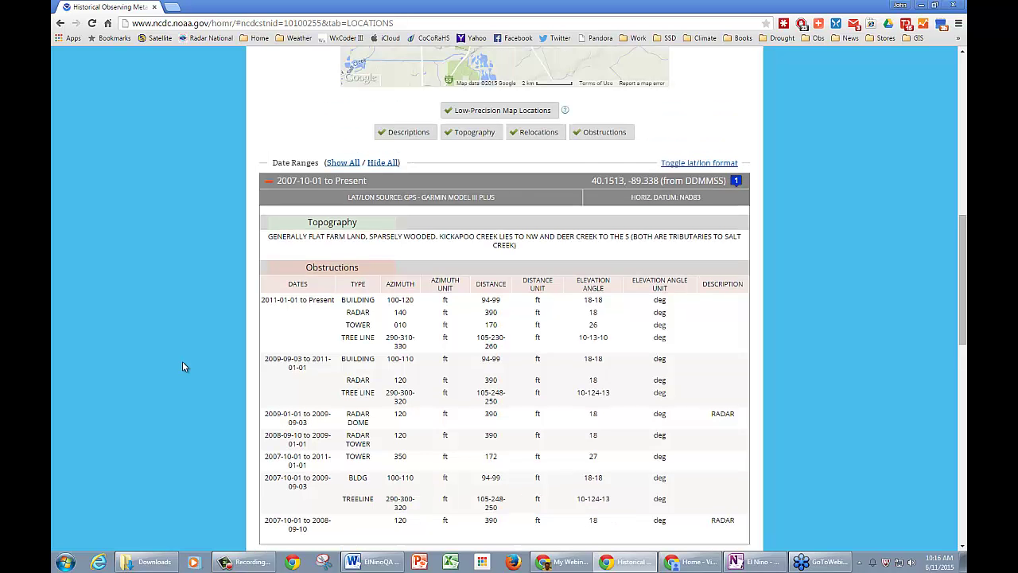
- Show the Lincoln, IL station's miscellaneous data and review its backup stations and remarks
{"action": "scroll", "coordinate": [185, 366], "scroll_direction": "up", "scroll_amount": 5}
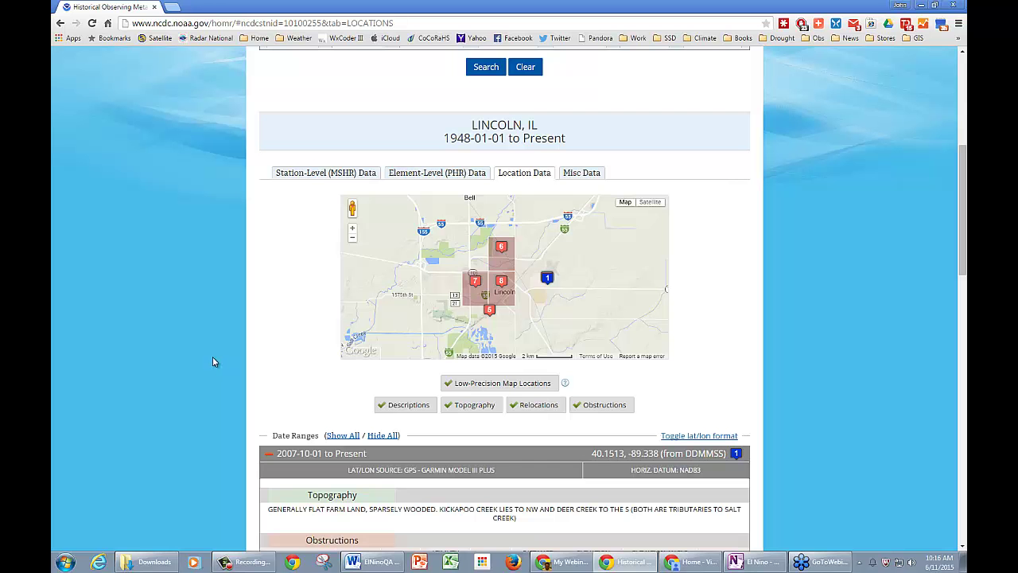
{"action": "left_click", "coordinate": [582, 174]}
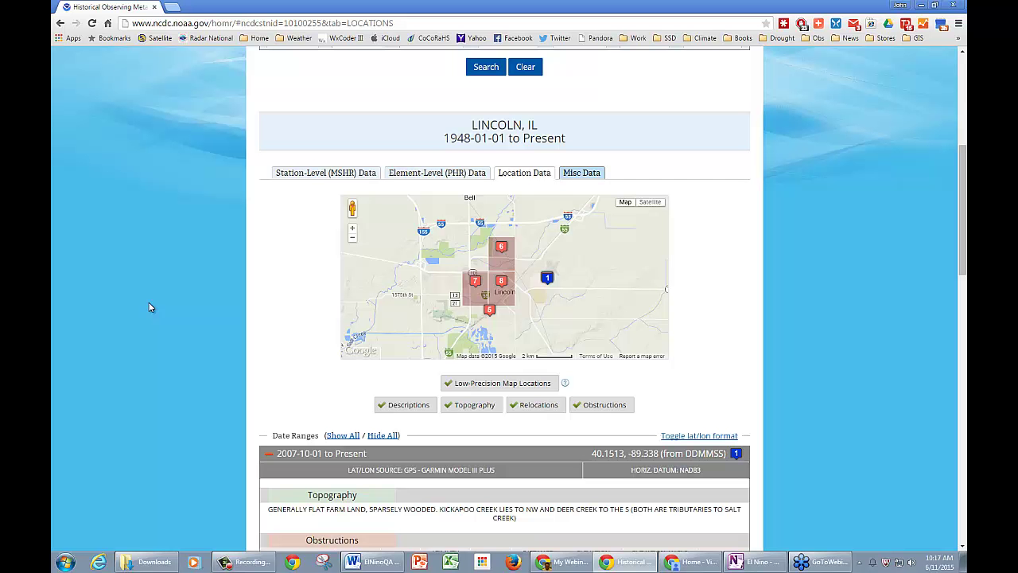
{"action": "scroll", "coordinate": [148, 298], "scroll_direction": "down", "scroll_amount": 1}
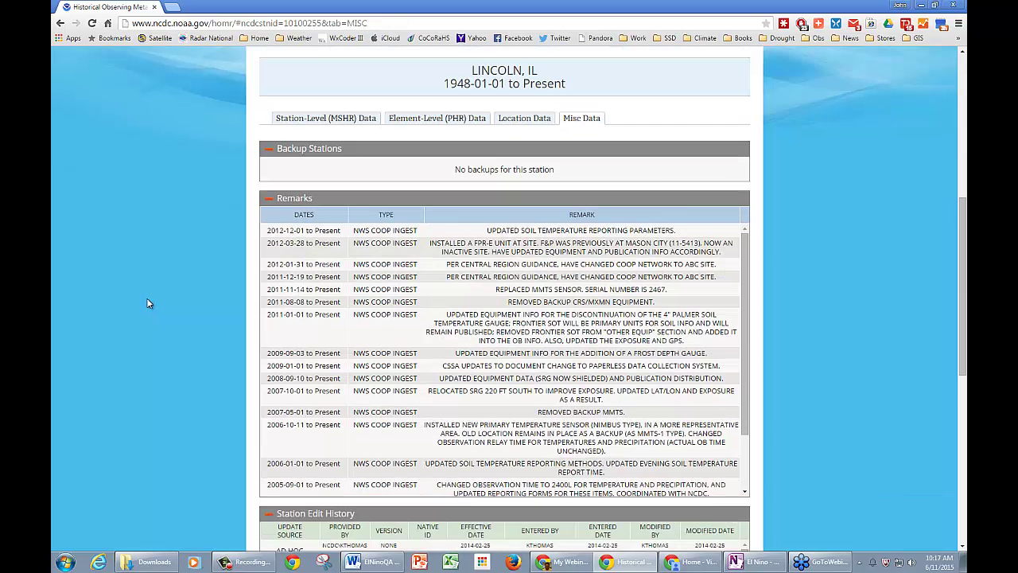
{"action": "scroll", "coordinate": [146, 303], "scroll_direction": "down", "scroll_amount": 1}
- Highlight the update text "Removing observer details that should not be public" in the first Station Edit History entry
{"action": "scroll", "coordinate": [147, 303], "scroll_direction": "down", "scroll_amount": 1}
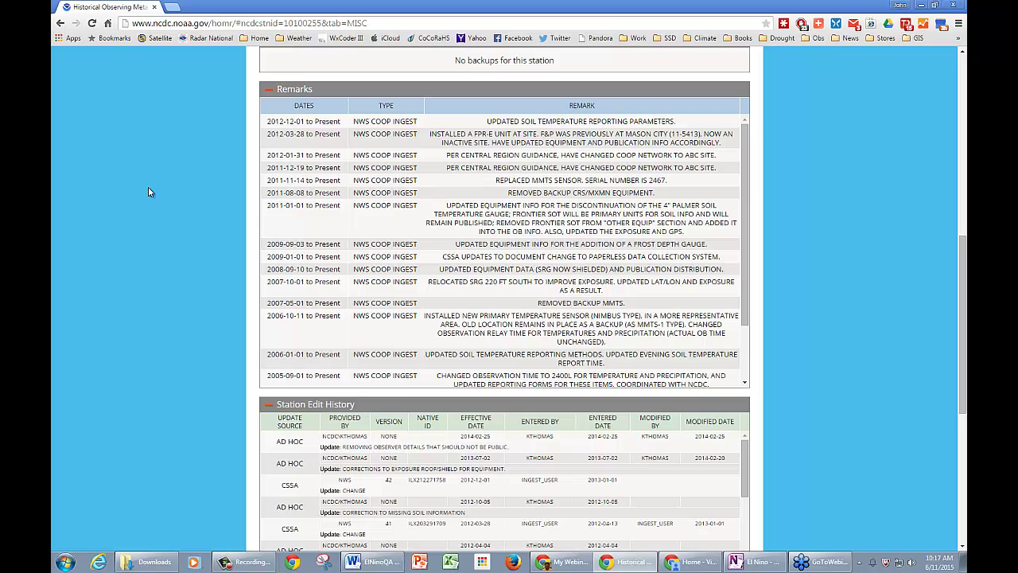
{"action": "scroll", "coordinate": [148, 192], "scroll_direction": "down", "scroll_amount": 4}
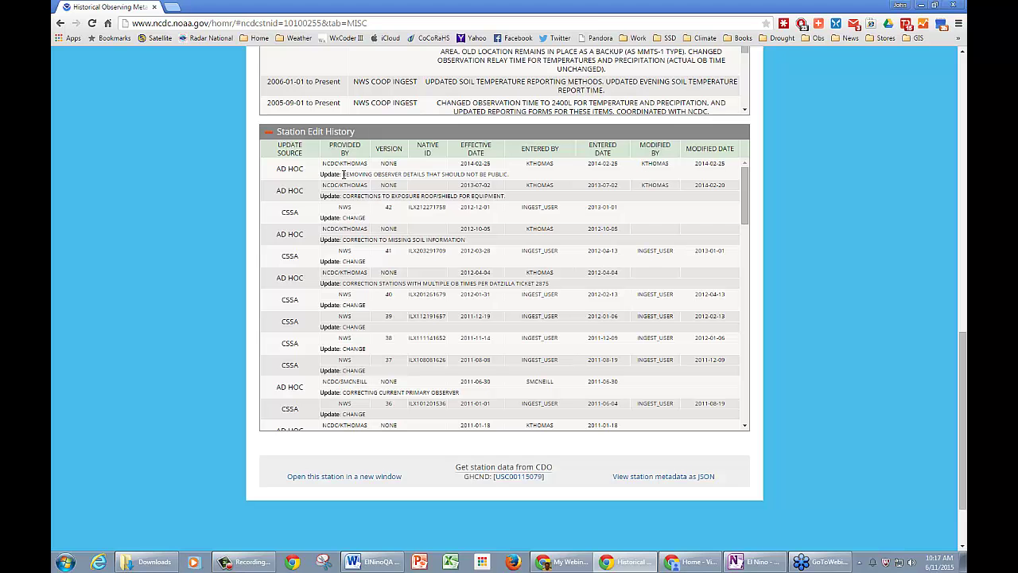
{"action": "left_click_drag", "start_coordinate": [521, 174], "coordinate": [525, 180]}
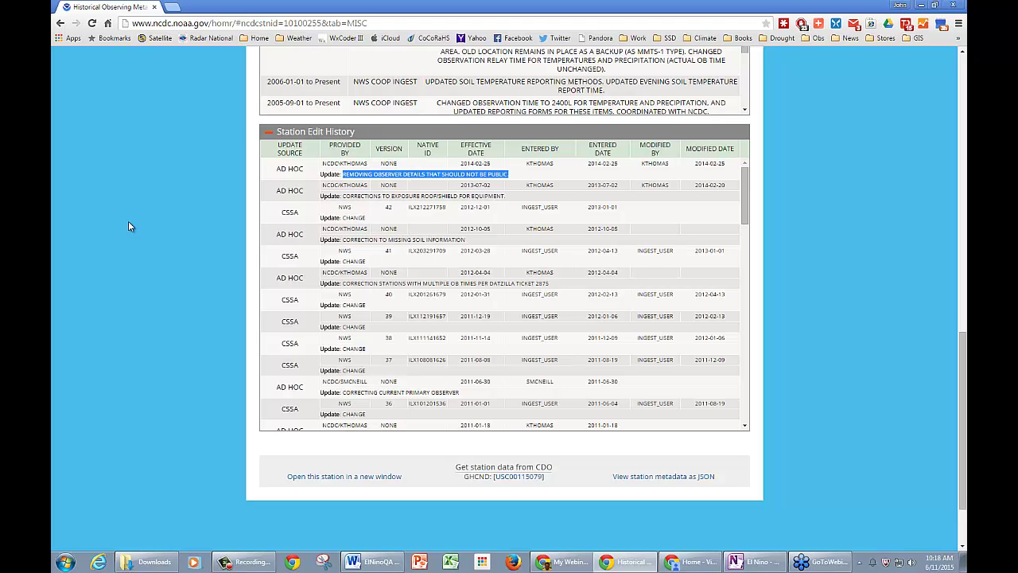
- Enlarge the page to read the Station Edit History entries and restore the default page zoom
{"action": "key", "text": "ctrl+plus"}
{"action": "key", "text": "ctrl+plus"}
{"action": "key", "text": "ctrl+plus"}
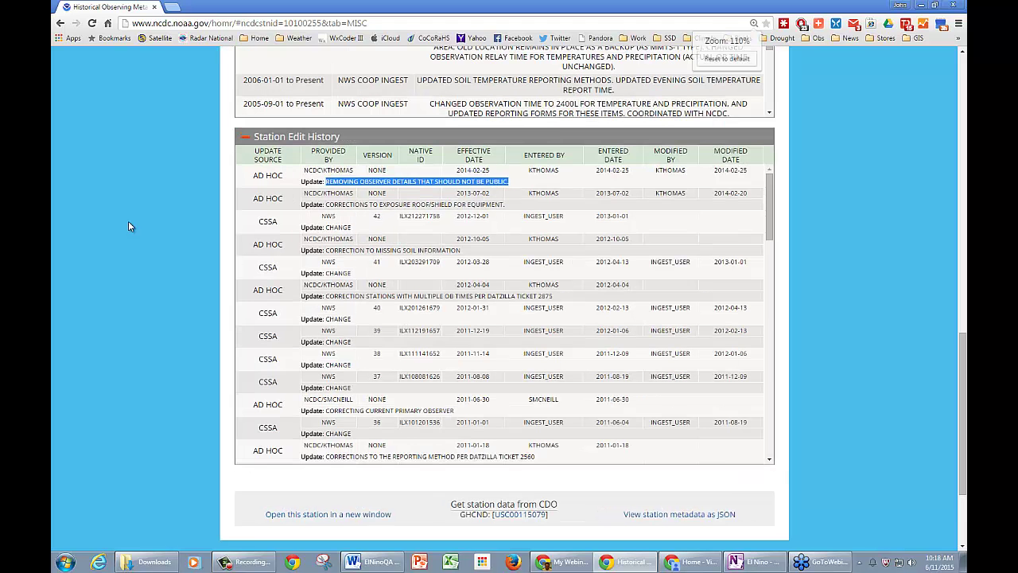
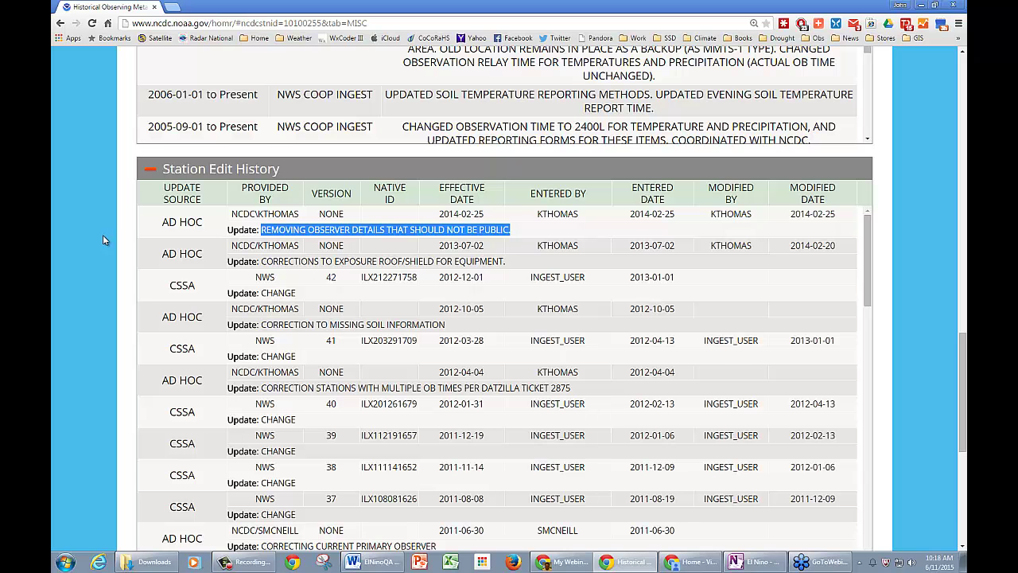
{"action": "key", "text": "ctrl+0"}
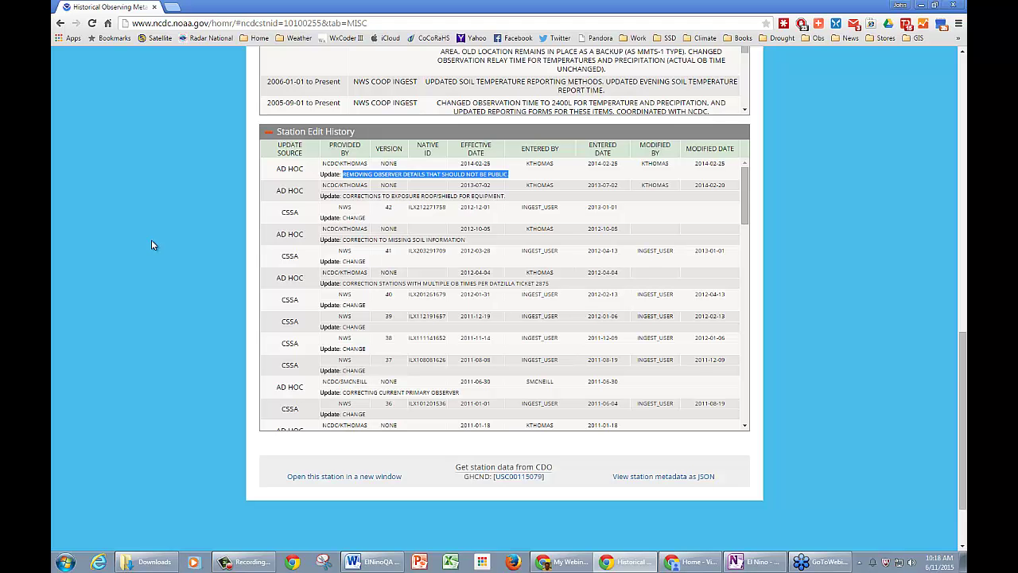
- Review the Lincoln, IL remarks, the station search criteria and the repository's introductory description
{"action": "scroll", "coordinate": [152, 241], "scroll_direction": "up", "scroll_amount": 1}
{"action": "scroll", "coordinate": [154, 245], "scroll_direction": "up", "scroll_amount": 3}
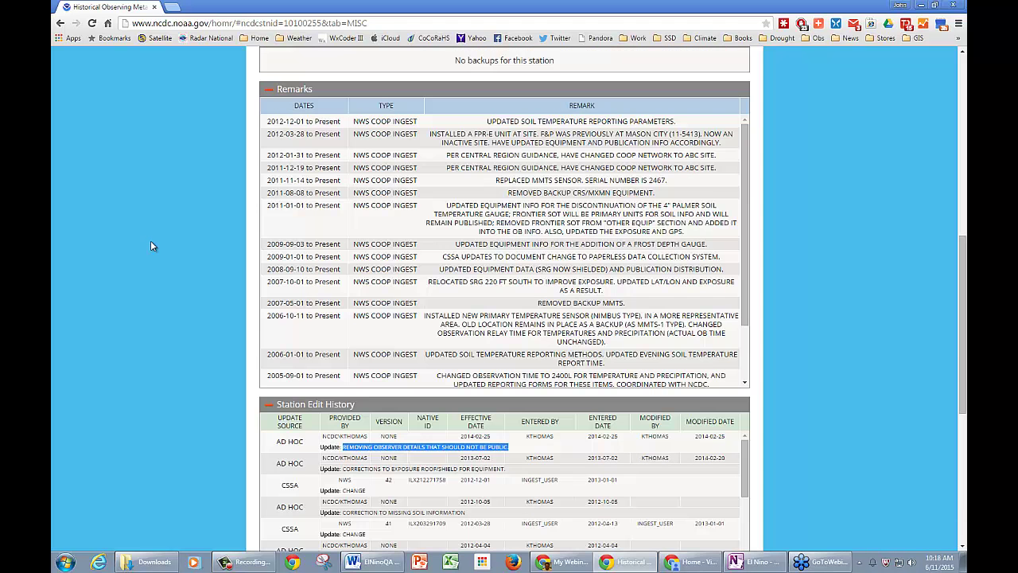
{"action": "scroll", "coordinate": [152, 245], "scroll_direction": "up", "scroll_amount": 3}
{"action": "scroll", "coordinate": [151, 246], "scroll_direction": "up", "scroll_amount": 2}
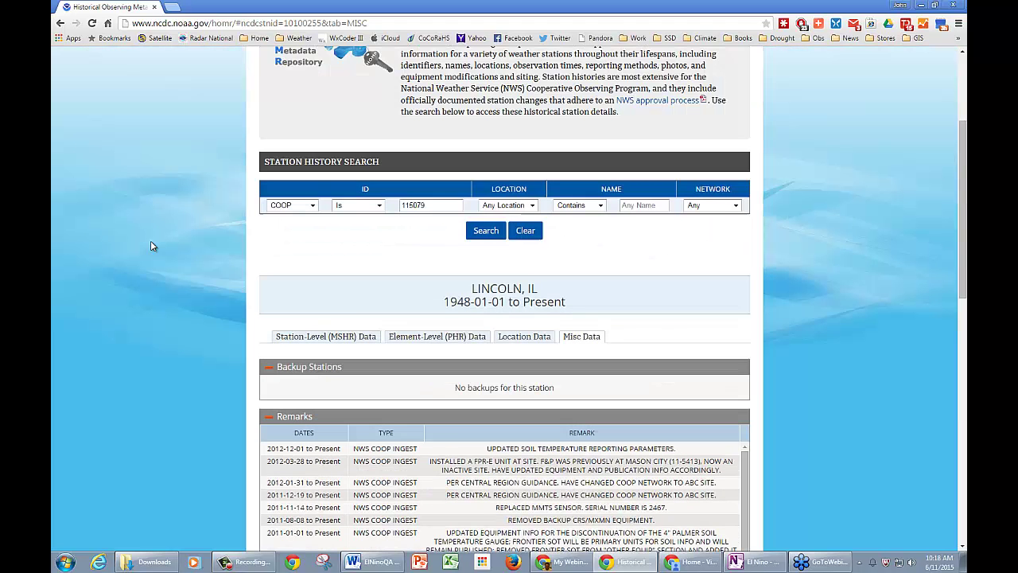
{"action": "scroll", "coordinate": [151, 246], "scroll_direction": "up", "scroll_amount": 2}
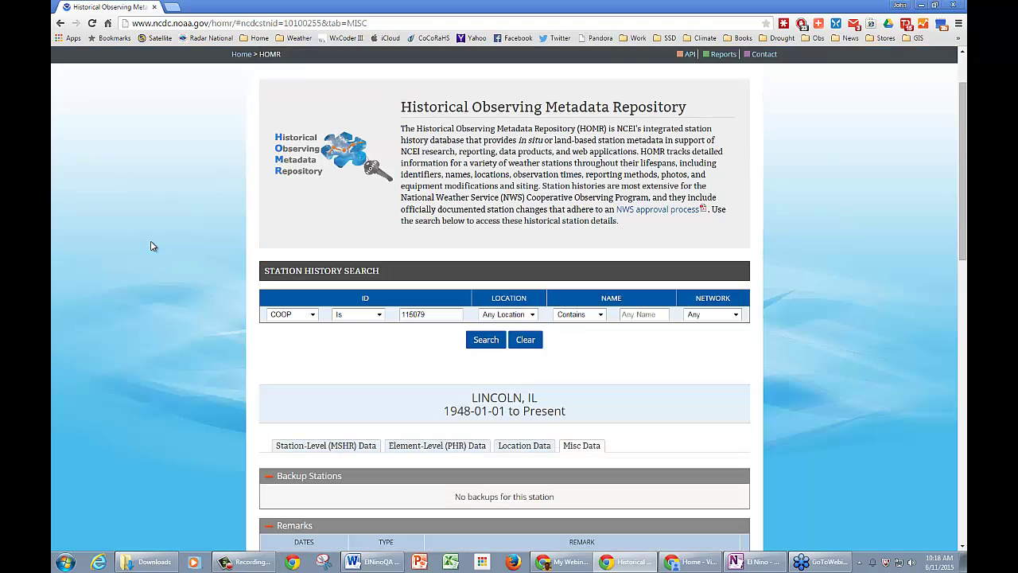
{"action": "scroll", "coordinate": [153, 246], "scroll_direction": "down", "scroll_amount": 1}
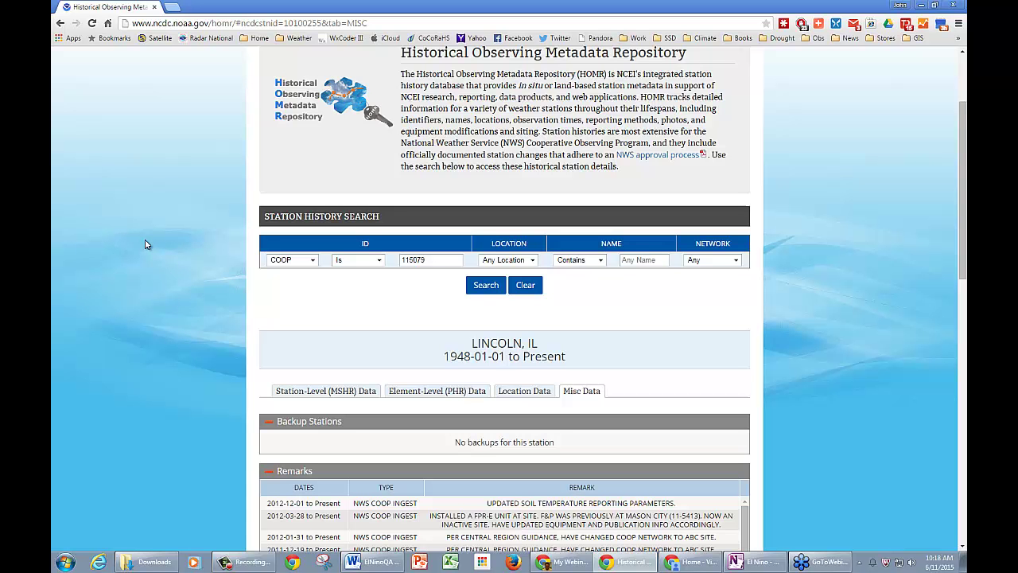
{"action": "scroll", "coordinate": [144, 244], "scroll_direction": "up", "scroll_amount": 1}
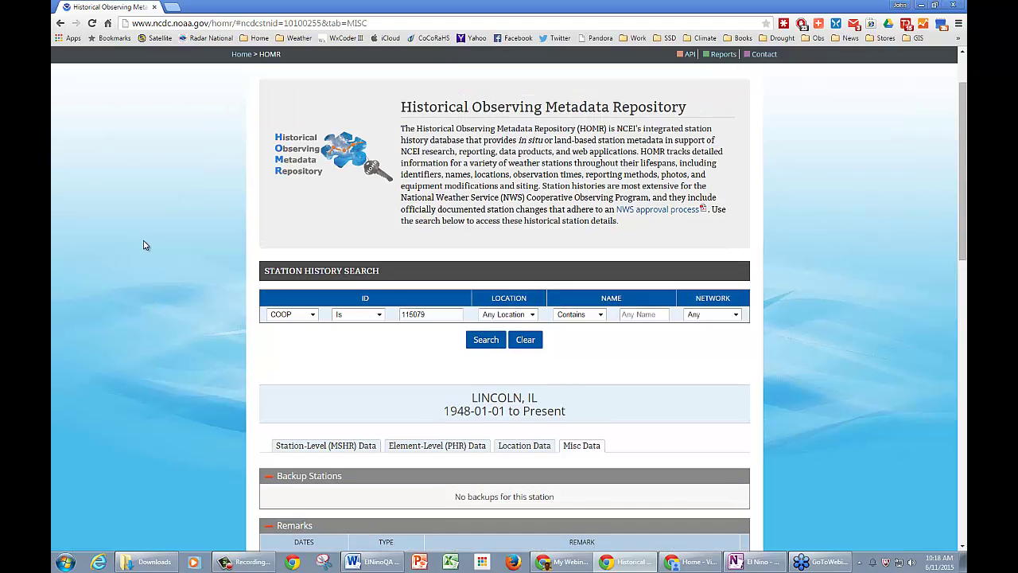
{"action": "scroll", "coordinate": [144, 245], "scroll_direction": "down", "scroll_amount": 1}
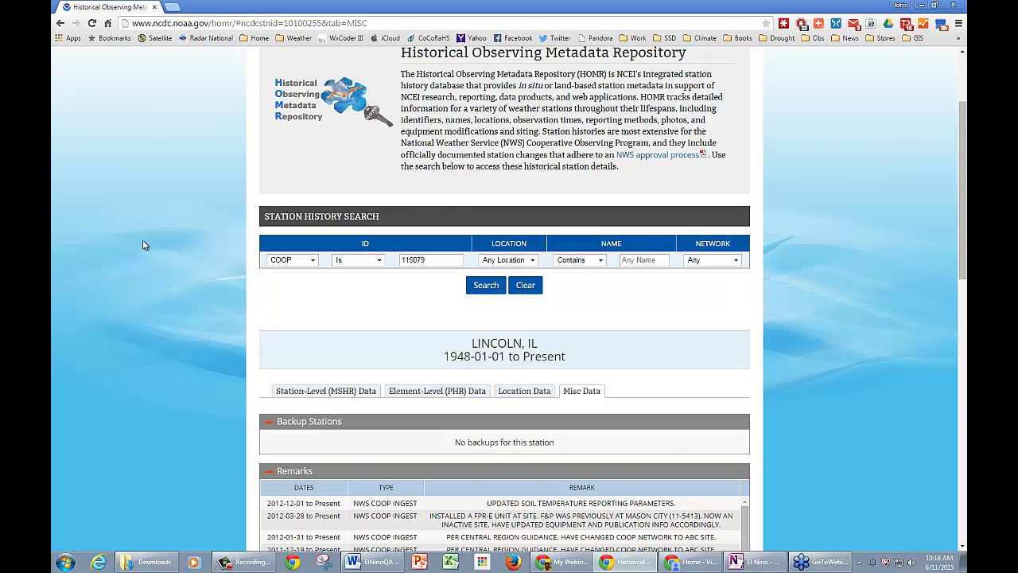
{"action": "scroll", "coordinate": [142, 245], "scroll_direction": "down", "scroll_amount": 1}
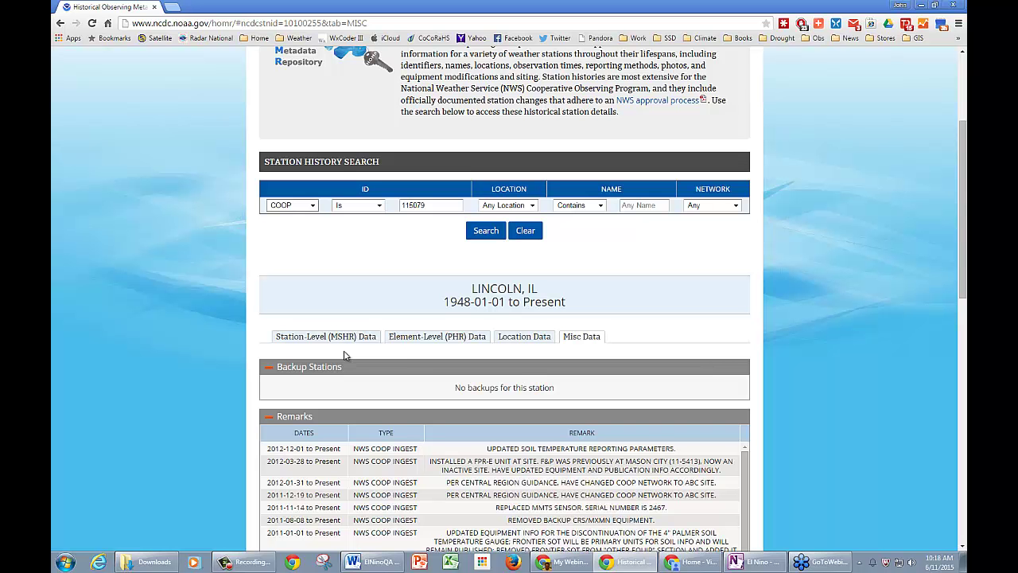
- Show the Lincoln station's station-level (MSHR) data at 150% page zoom and examine the timeline's identifiers, including the GHCND ID
{"action": "left_click", "coordinate": [307, 339]}
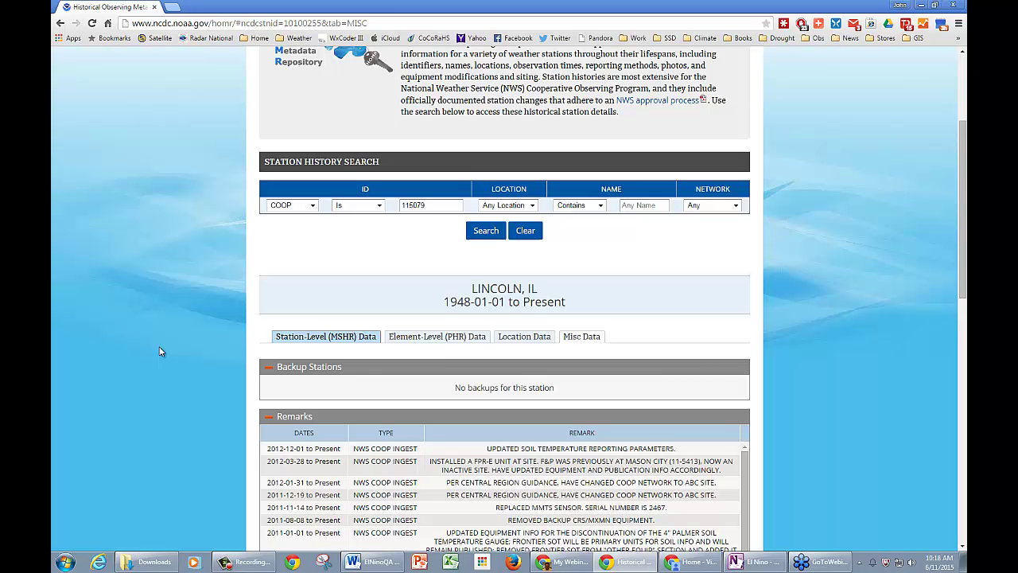
{"action": "scroll", "coordinate": [162, 348], "scroll_direction": "down", "scroll_amount": 2}
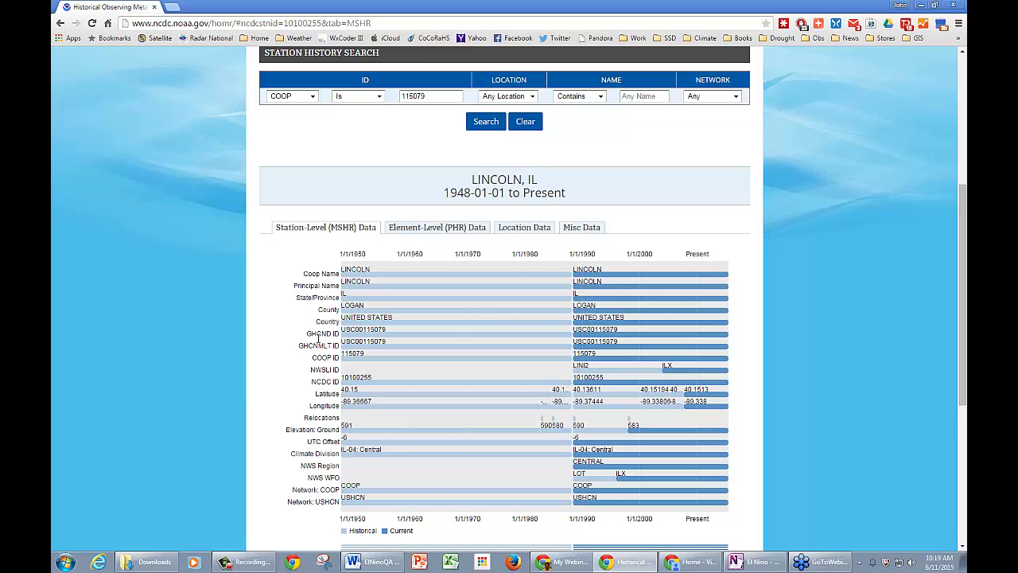
{"action": "key", "text": "ctrl+plus"}
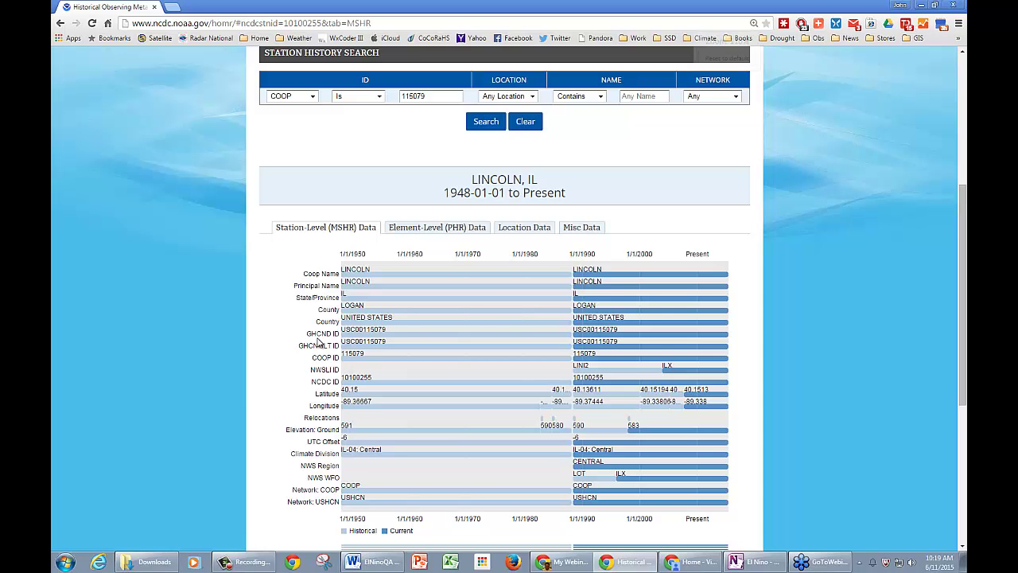
{"action": "scroll", "coordinate": [227, 362], "scroll_direction": "down", "scroll_amount": 1}
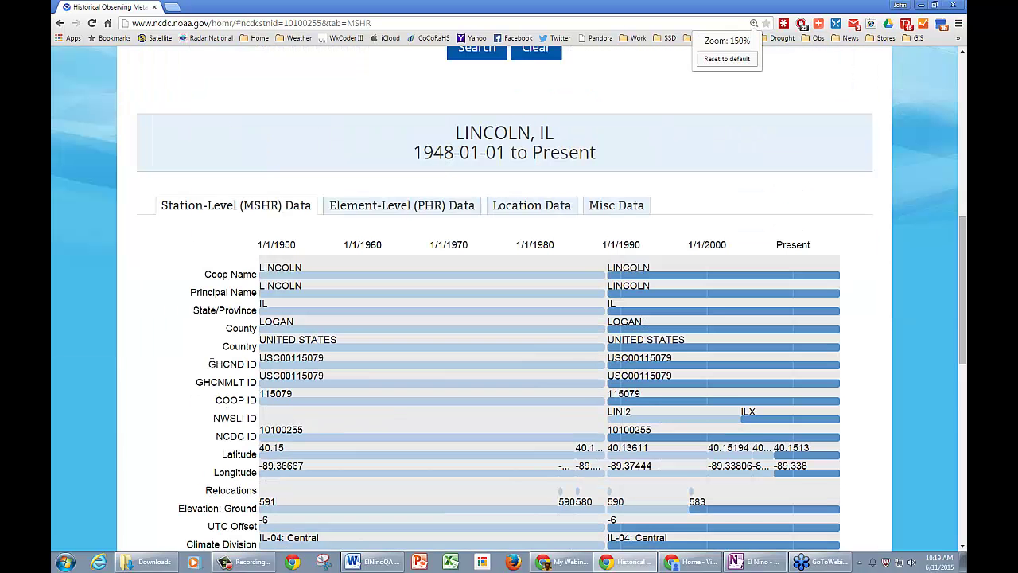
{"action": "left_click_drag", "start_coordinate": [250, 364], "coordinate": [160, 366]}
{"action": "left_click", "coordinate": [268, 320]}
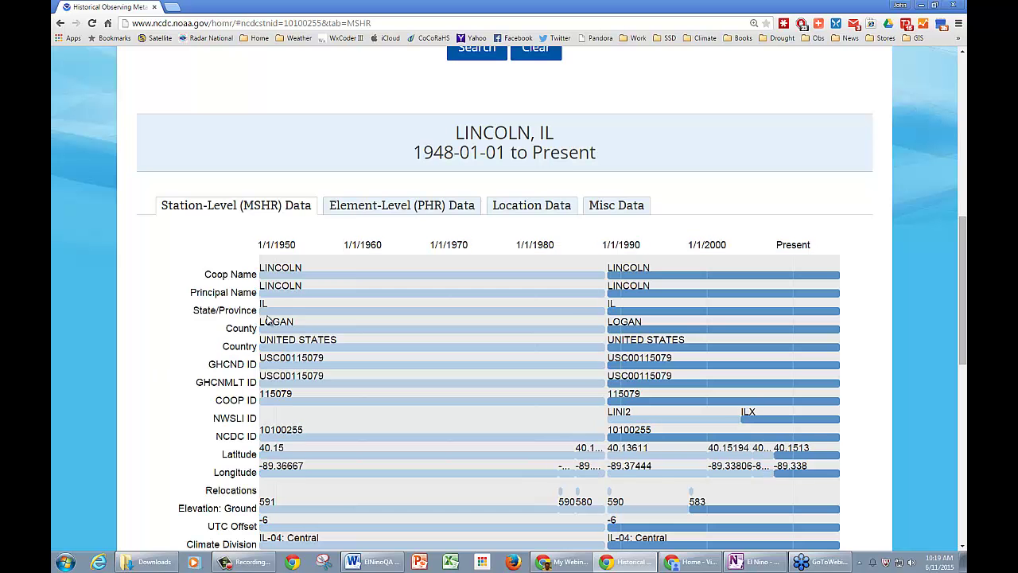
- Show the element-level (PHR) data with equipment data included and review the 2012-12-01 to Present table
{"action": "left_click", "coordinate": [400, 206]}
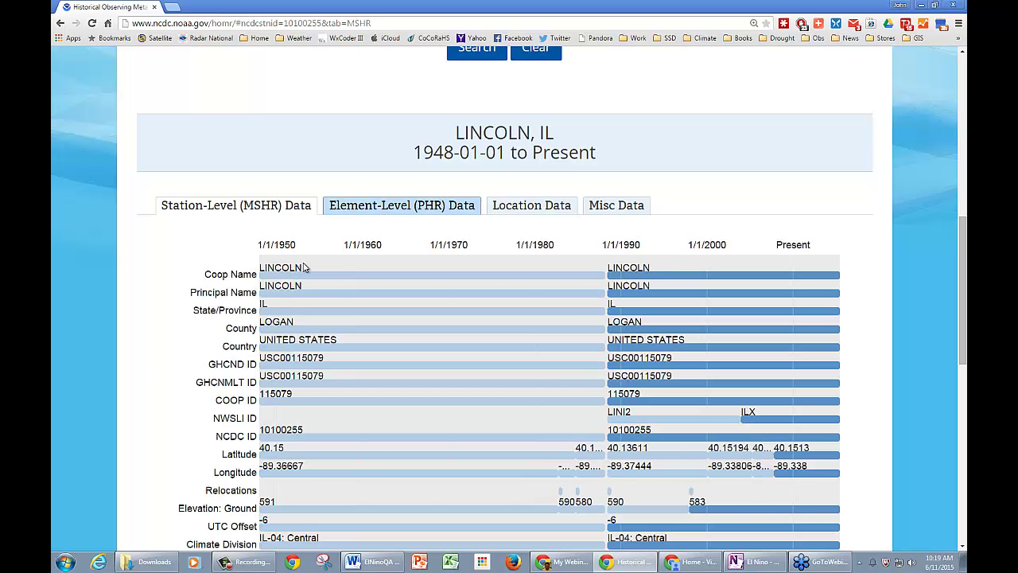
{"action": "scroll", "coordinate": [886, 420], "scroll_direction": "down", "scroll_amount": 2}
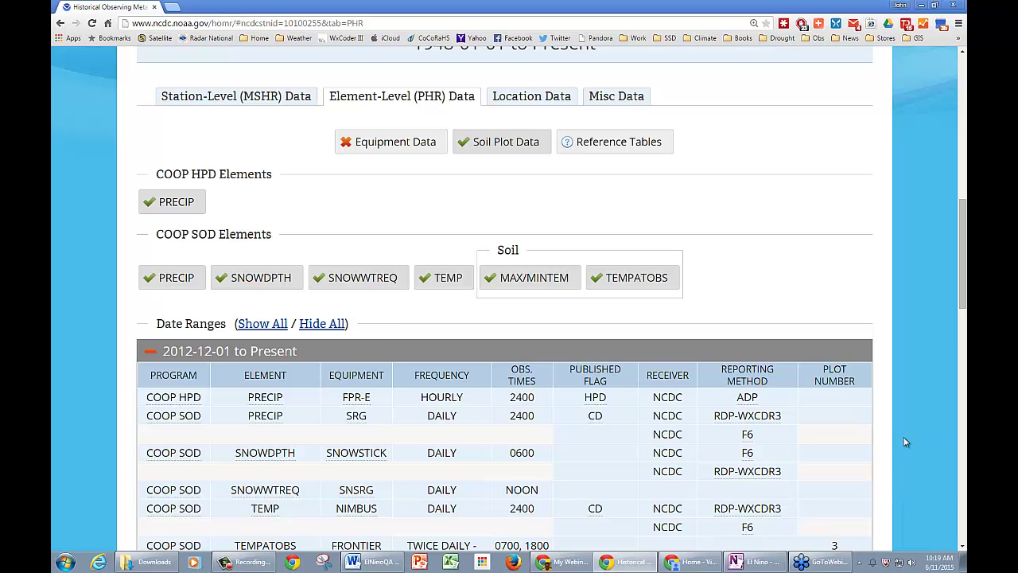
{"action": "scroll", "coordinate": [905, 442], "scroll_direction": "down", "scroll_amount": 1}
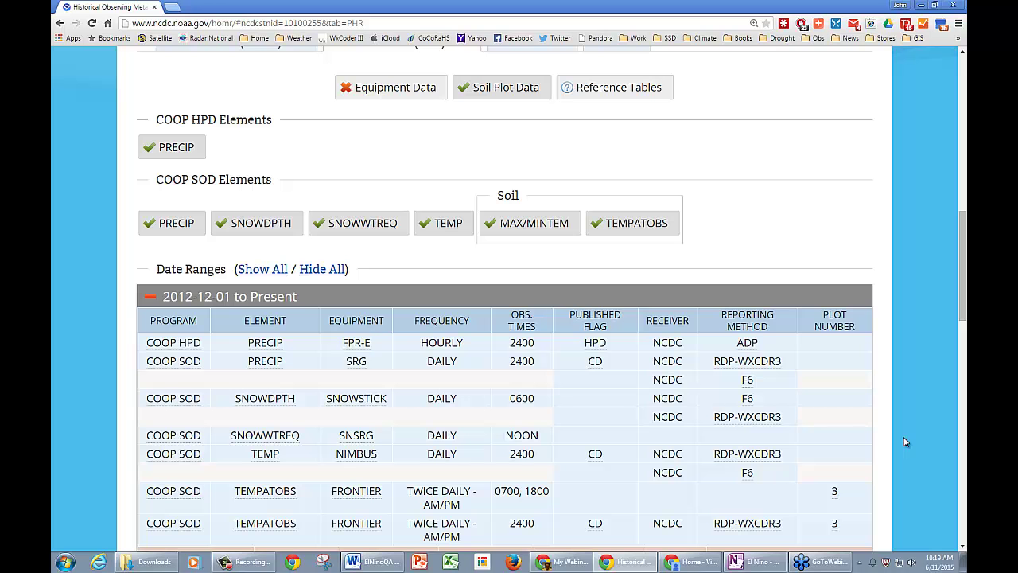
{"action": "left_click", "coordinate": [365, 89]}
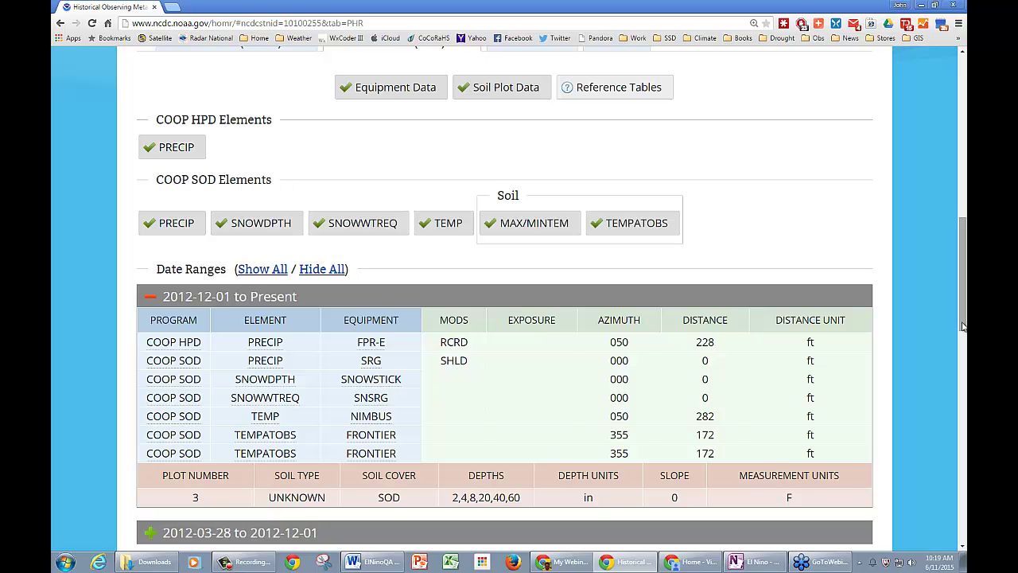
{"action": "left_click_drag", "start_coordinate": [963, 326], "coordinate": [963, 328]}
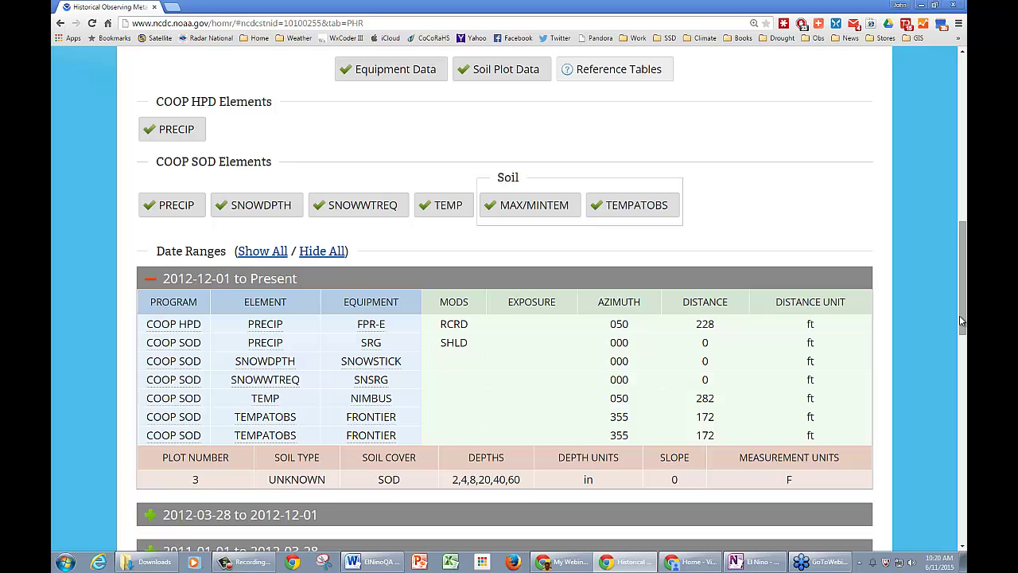
{"action": "left_click_drag", "start_coordinate": [960, 315], "coordinate": [959, 314]}
- Look through the matching options for the station ID search and leave the selection unchanged
{"action": "scroll", "coordinate": [422, 224], "scroll_direction": "up", "scroll_amount": 3}
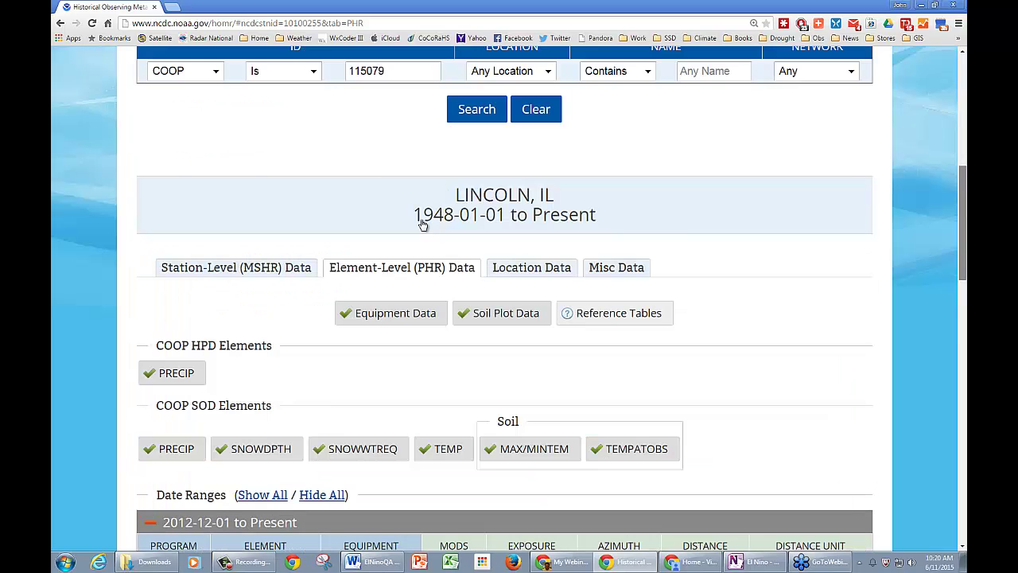
{"action": "scroll", "coordinate": [319, 177], "scroll_direction": "up", "scroll_amount": 1}
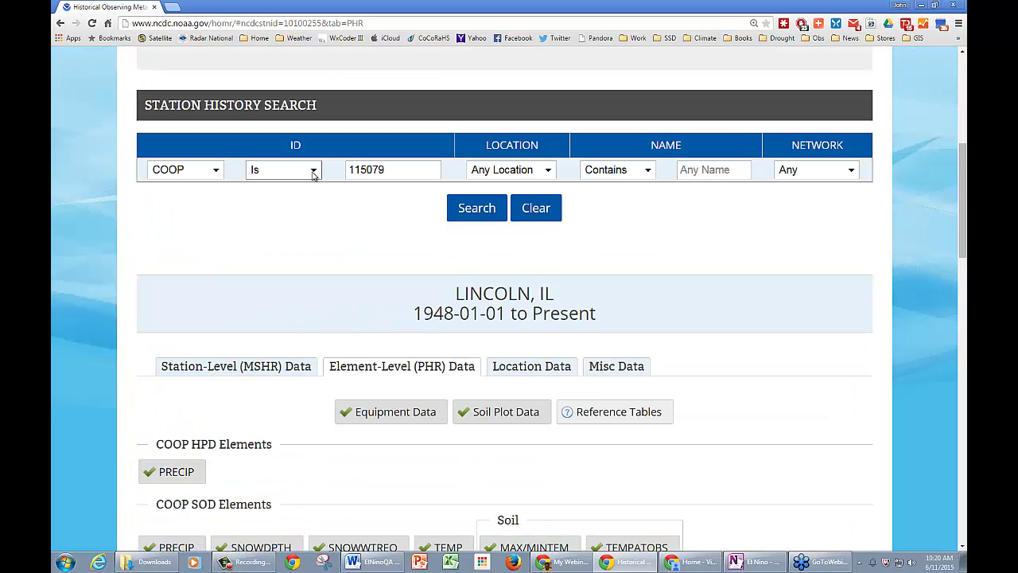
{"action": "left_click", "coordinate": [313, 172]}
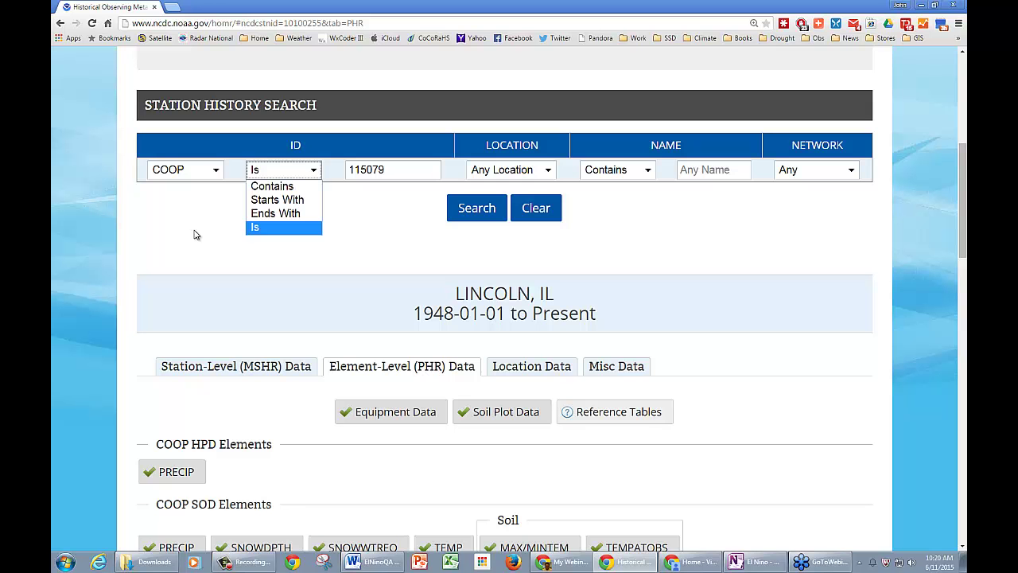
{"action": "key", "text": "Up"}
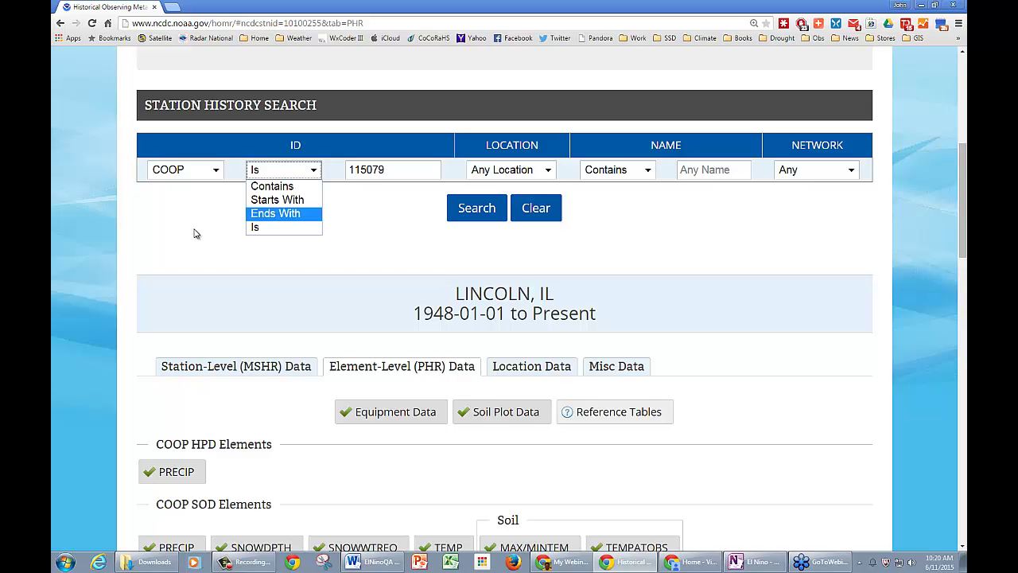
{"action": "key", "text": "Escape"}
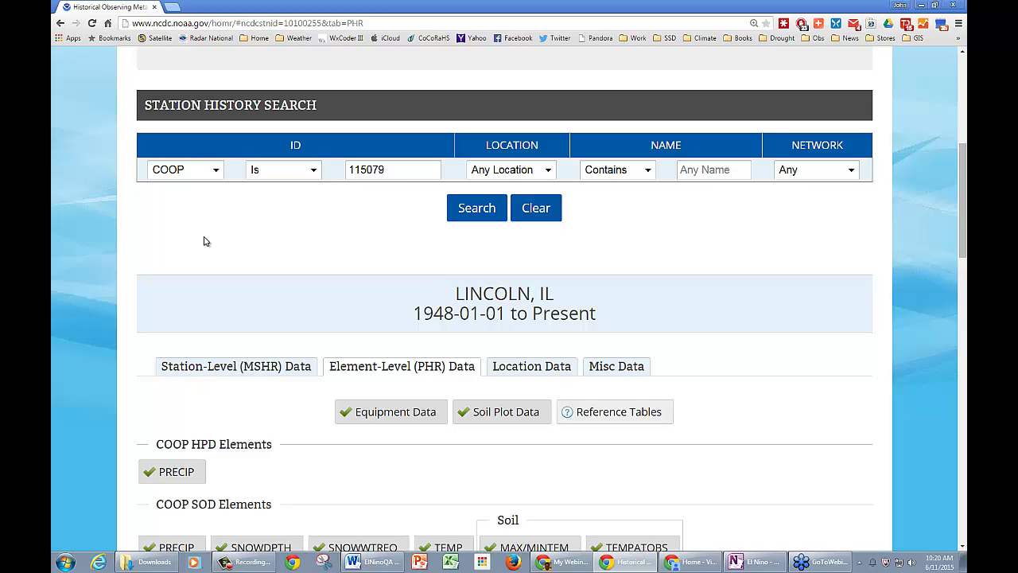
- Search for COOP ID 11-5079 and show the station's element-level data with equipment data included
{"action": "left_click", "coordinate": [360, 169]}
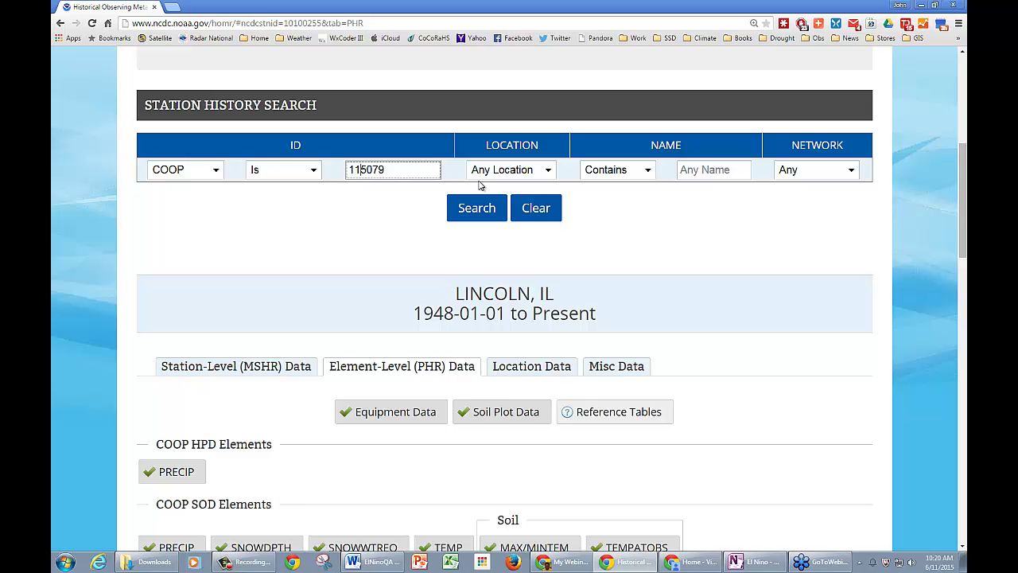
{"action": "type", "text": "-"}
{"action": "left_click", "coordinate": [482, 213]}
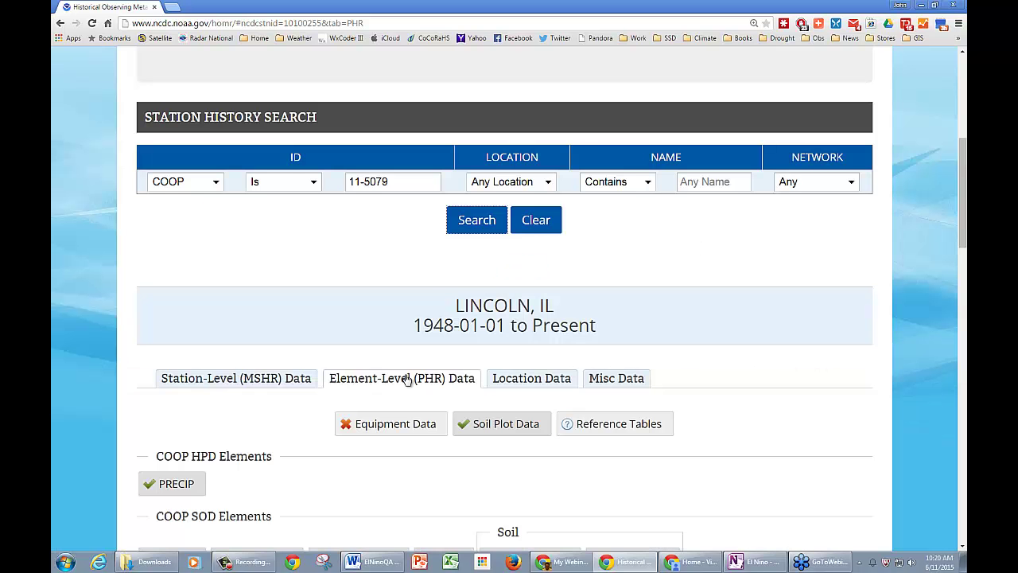
{"action": "scroll", "coordinate": [748, 368], "scroll_direction": "down", "scroll_amount": 1}
{"action": "scroll", "coordinate": [748, 369], "scroll_direction": "down", "scroll_amount": 1}
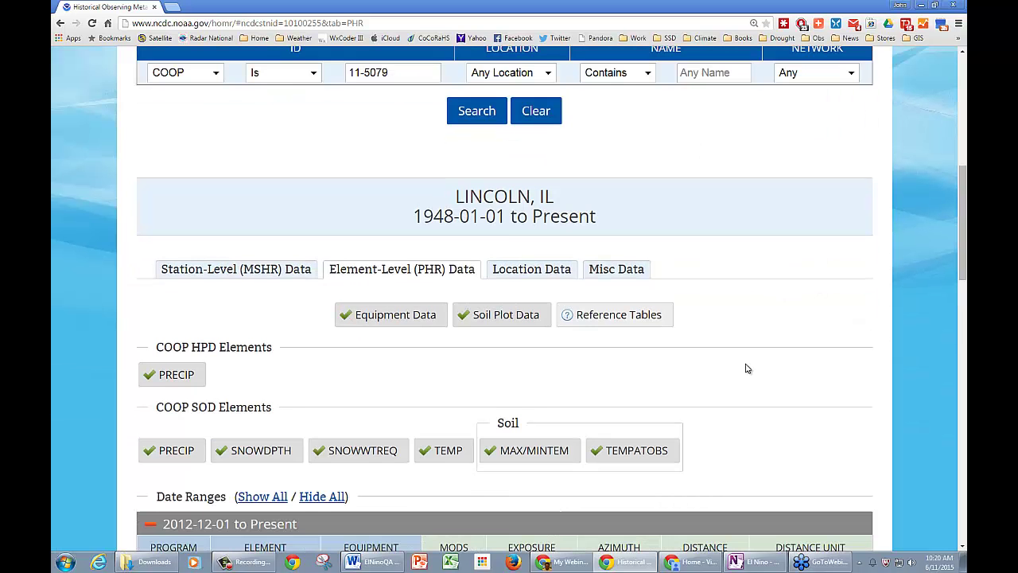
{"action": "scroll", "coordinate": [748, 369], "scroll_direction": "down", "scroll_amount": 2}
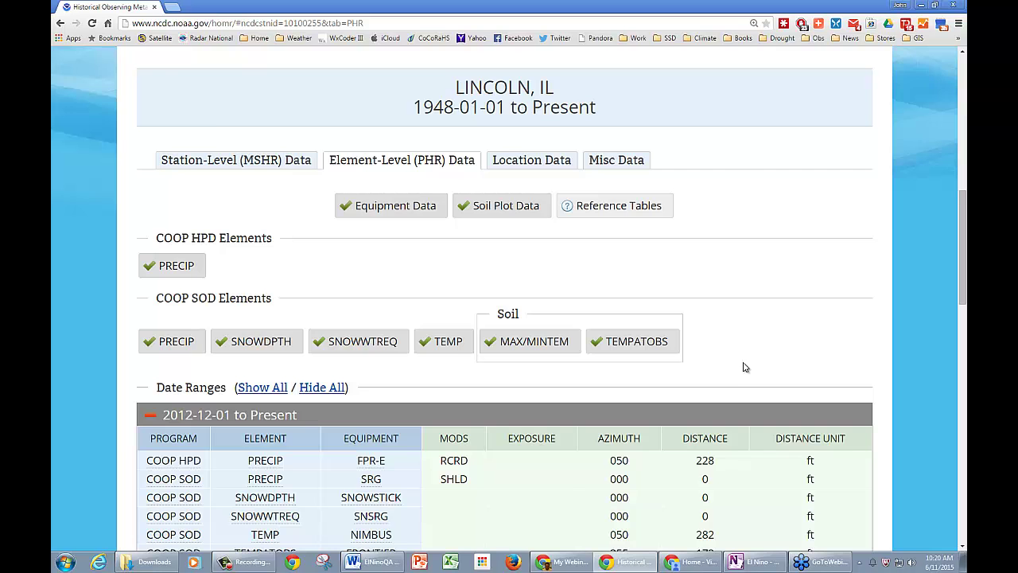
- Set the station search location to Illinois
{"action": "scroll", "coordinate": [745, 367], "scroll_direction": "up", "scroll_amount": 3}
{"action": "scroll", "coordinate": [746, 367], "scroll_direction": "up", "scroll_amount": 1}
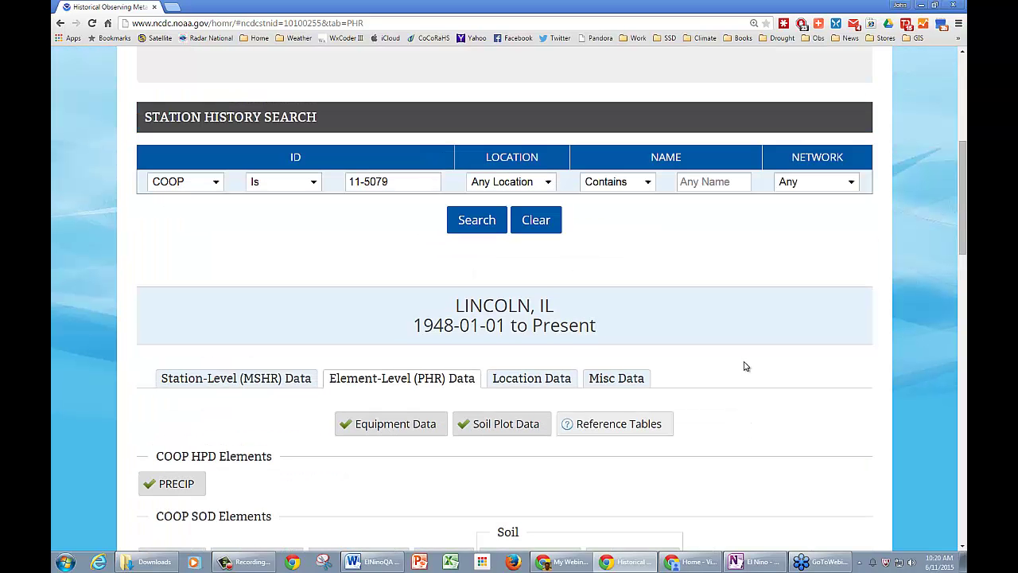
{"action": "left_click", "coordinate": [547, 182]}
{"action": "left_click", "coordinate": [548, 184]}
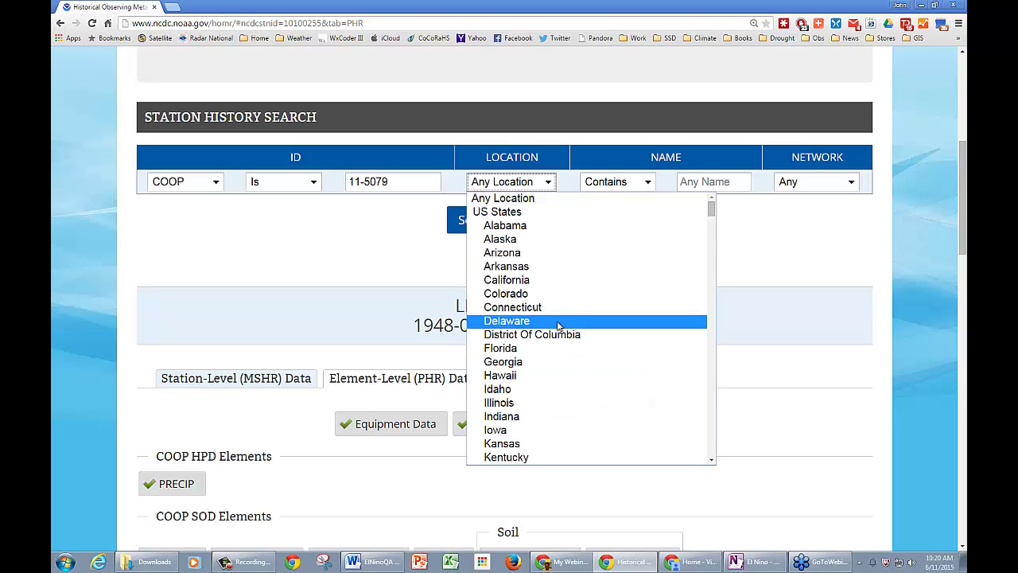
{"action": "scroll", "coordinate": [557, 322], "scroll_direction": "down", "scroll_amount": 8}
{"action": "scroll", "coordinate": [533, 298], "scroll_direction": "up", "scroll_amount": 3}
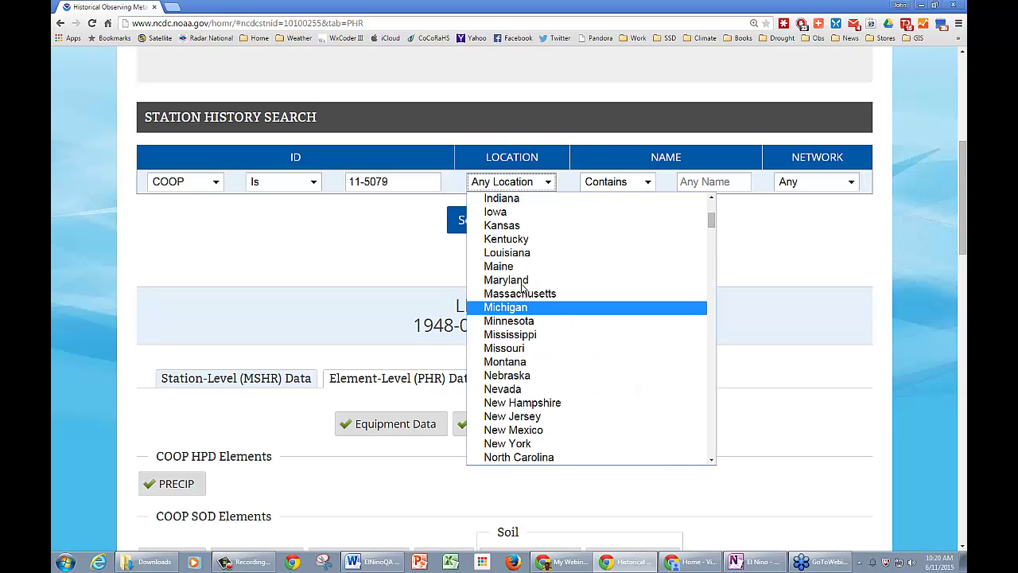
{"action": "scroll", "coordinate": [522, 286], "scroll_direction": "up", "scroll_amount": 3}
{"action": "left_click", "coordinate": [521, 294]}
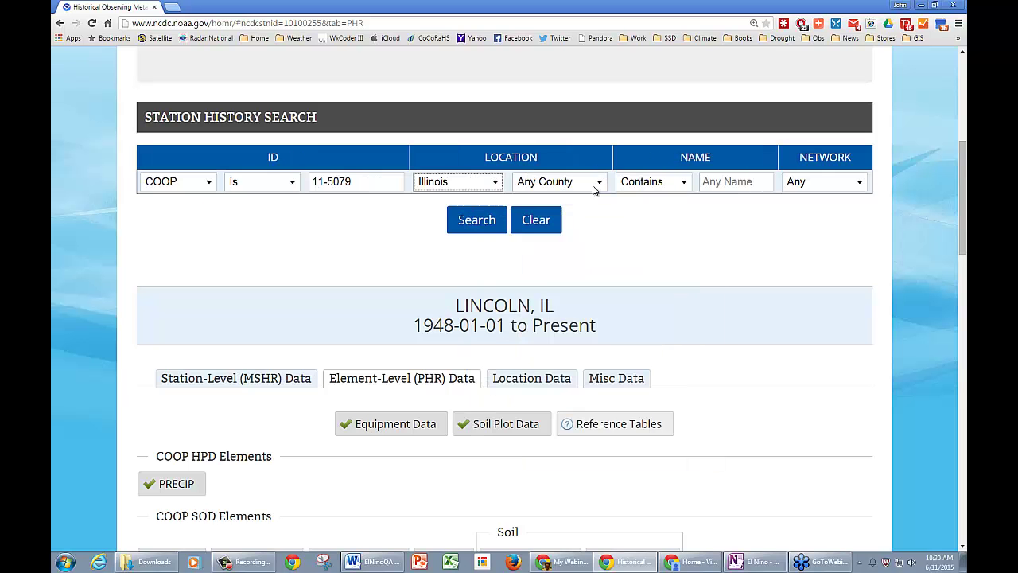
- Narrow the location to Effingham County and run the search for COOP ID 11-5079
{"action": "left_click", "coordinate": [599, 183]}
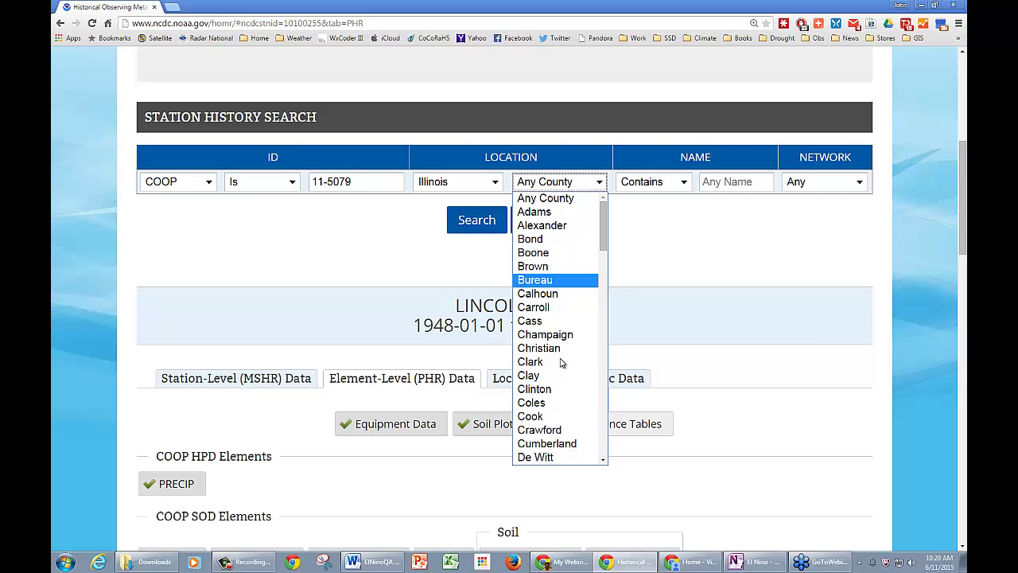
{"action": "scroll", "coordinate": [557, 382], "scroll_direction": "down", "scroll_amount": 3}
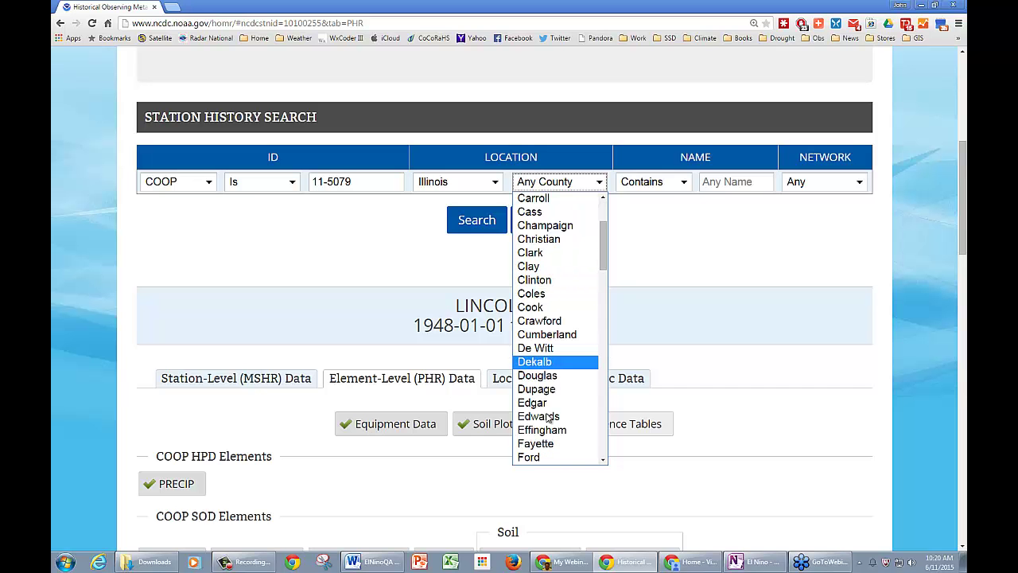
{"action": "left_click", "coordinate": [369, 253]}
{"action": "left_click", "coordinate": [476, 219]}
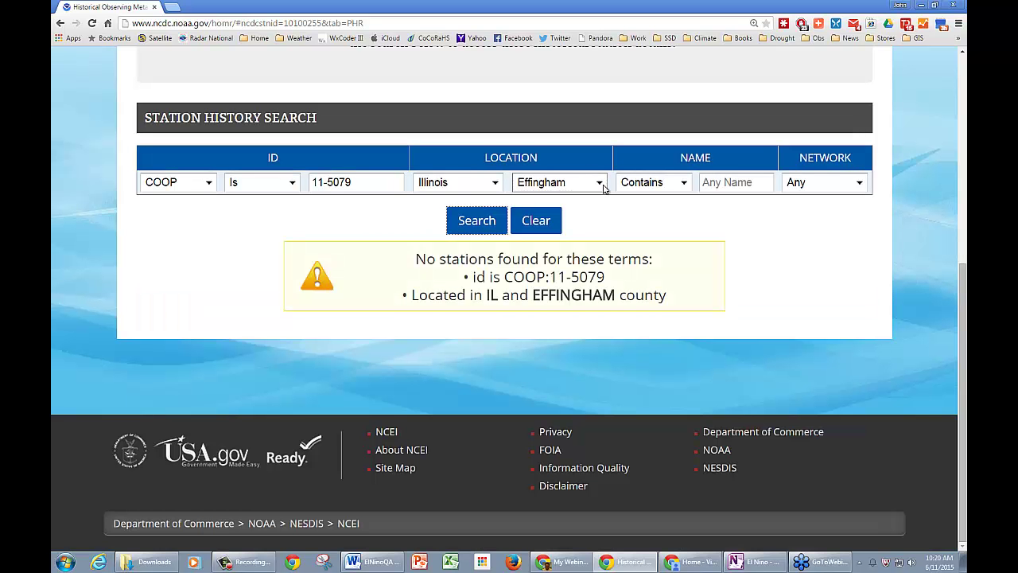
- Remove the station ID from the search and search for all stations in Effingham County, Illinois
{"action": "left_click", "coordinate": [362, 182]}
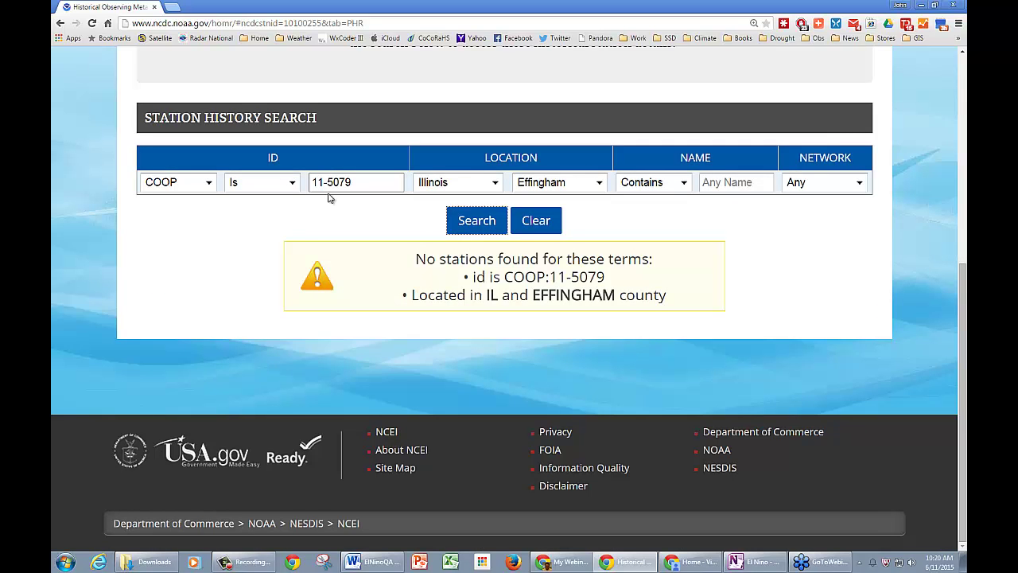
{"action": "triple_click", "coordinate": [328, 193]}
{"action": "key", "text": "BackSpace"}
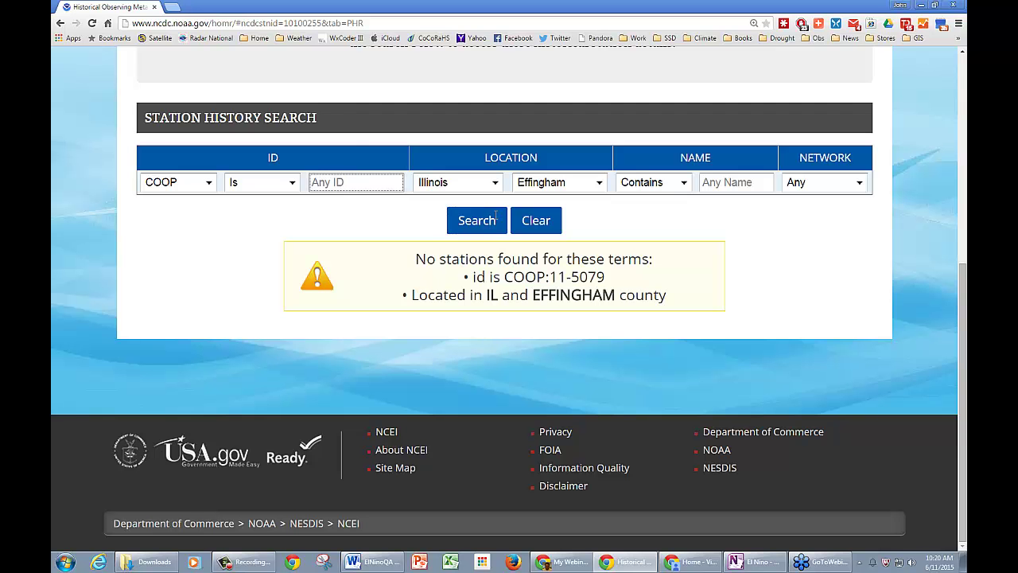
{"action": "left_click", "coordinate": [484, 226]}
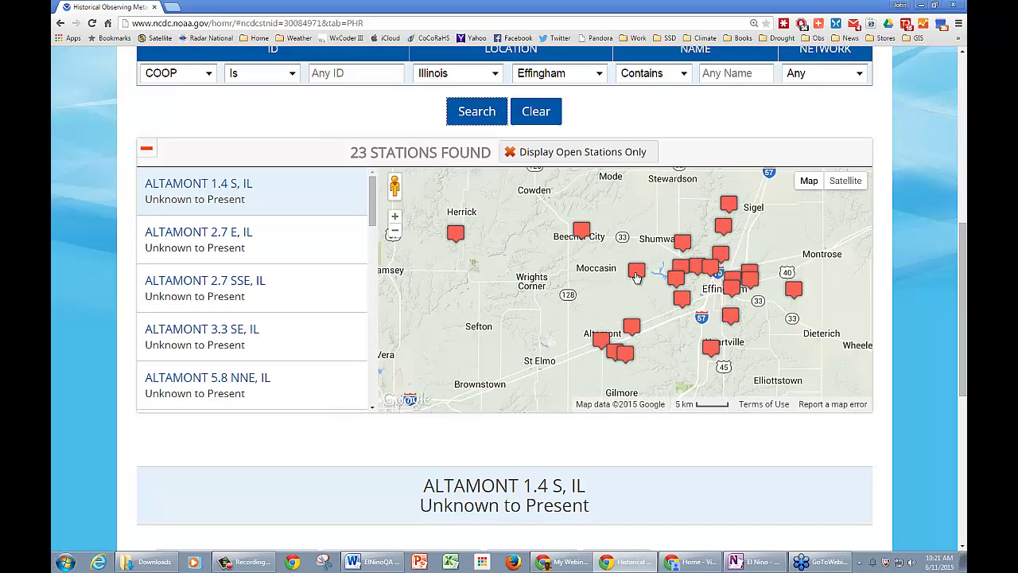
- View the map details of the Altamont 5.8 NNE station and limit the results to open stations only
{"action": "left_click", "coordinate": [637, 275]}
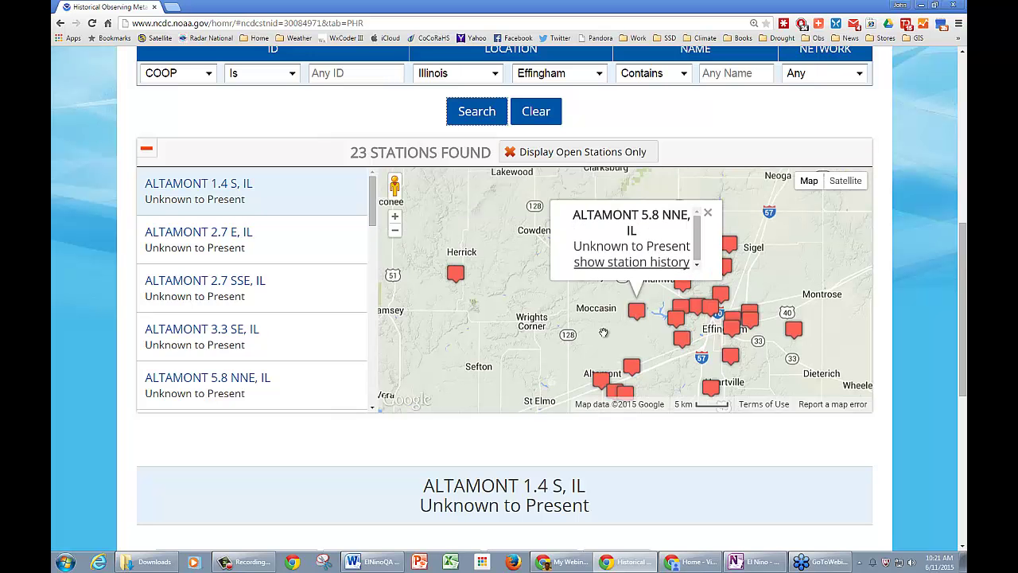
{"action": "left_click", "coordinate": [514, 156]}
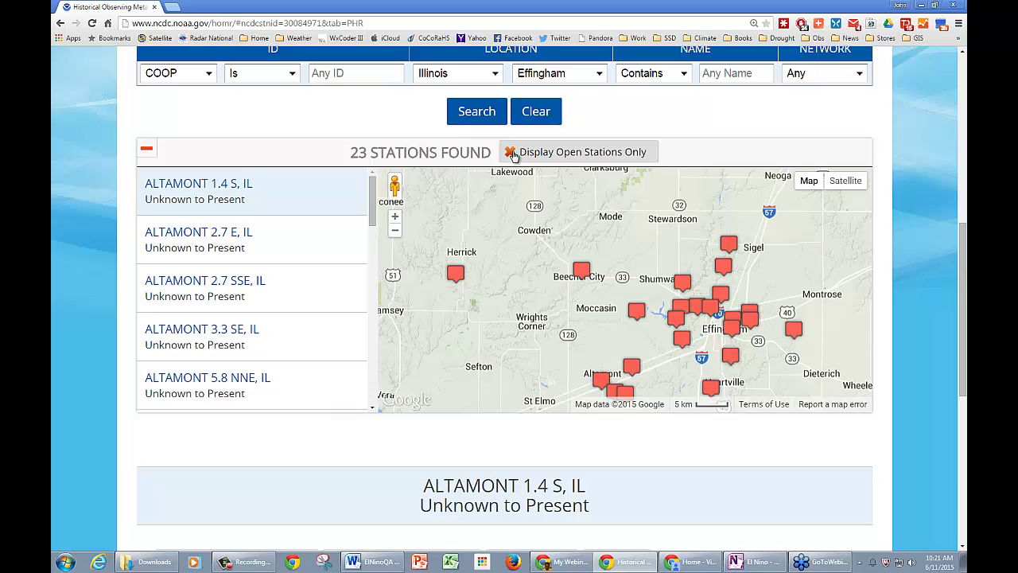
{"action": "left_click", "coordinate": [512, 154]}
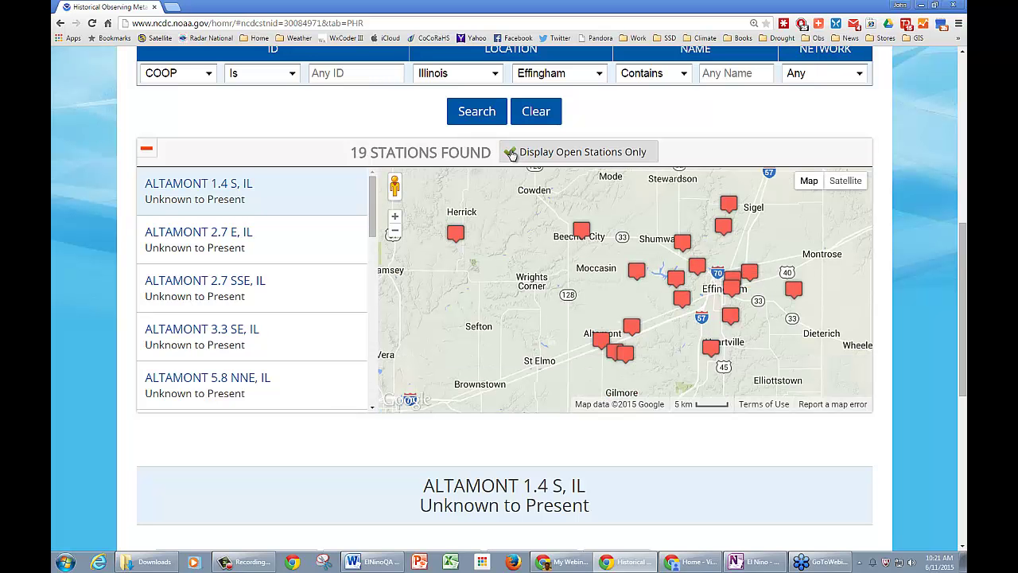
{"action": "left_click", "coordinate": [511, 153]}
{"action": "left_click", "coordinate": [511, 153]}
- Find the Effingham 1.2 E station on the map east of downtown and show its station history
{"action": "scroll", "coordinate": [579, 288], "scroll_direction": "up", "scroll_amount": 1}
{"action": "left_click_drag", "start_coordinate": [615, 328], "coordinate": [517, 251]}
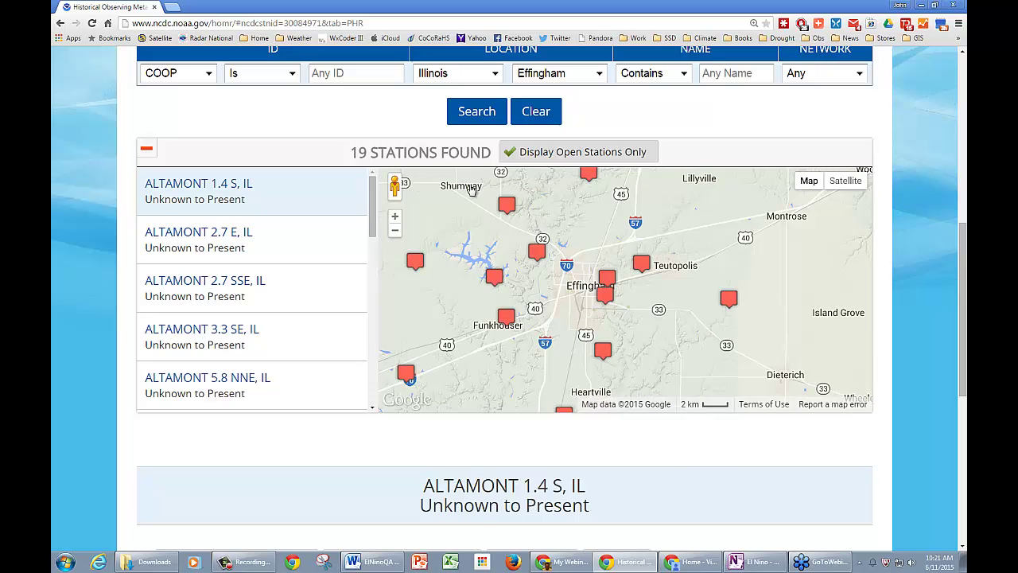
{"action": "key", "text": "plus"}
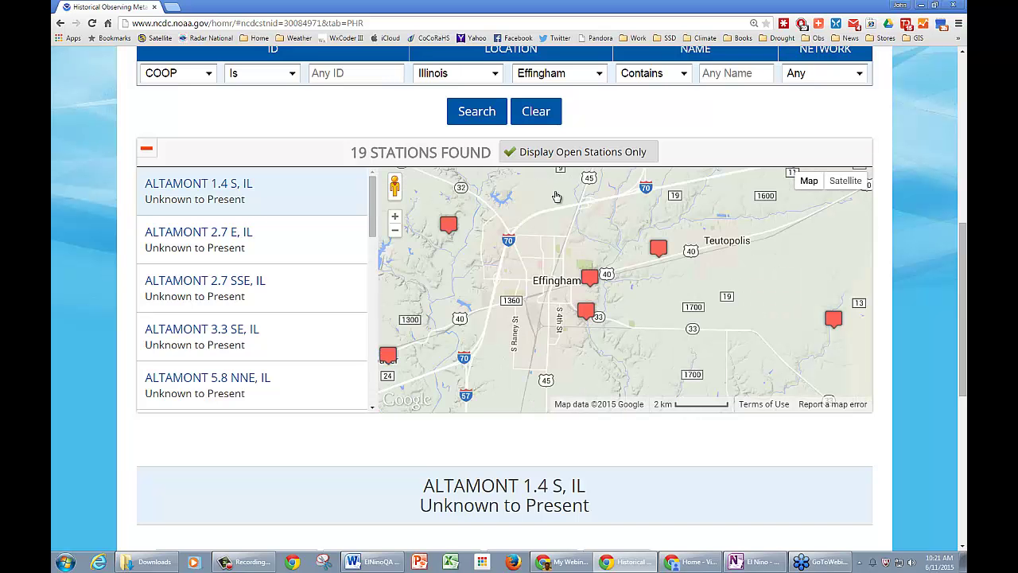
{"action": "left_click", "coordinate": [589, 280]}
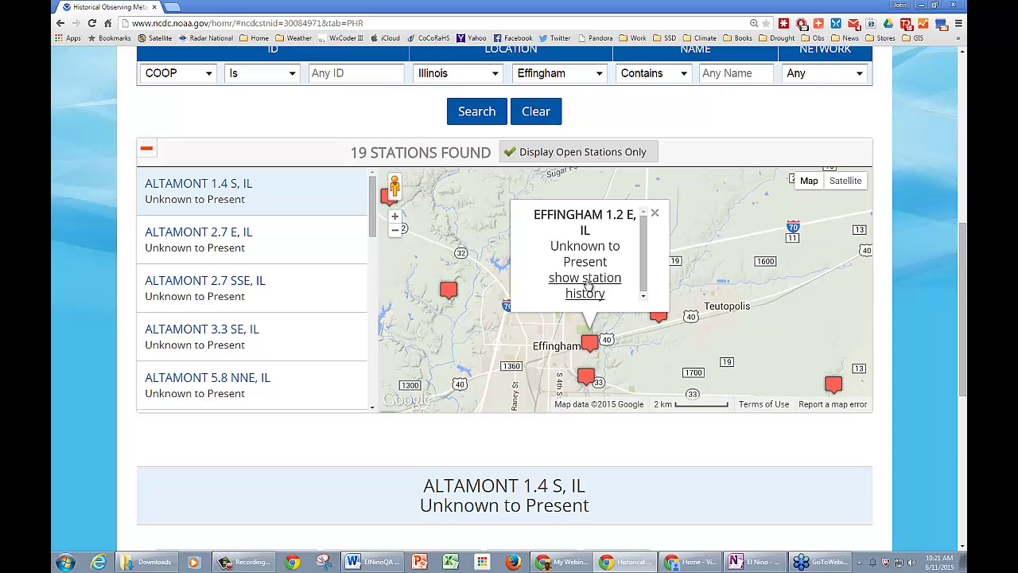
{"action": "left_click", "coordinate": [587, 282]}
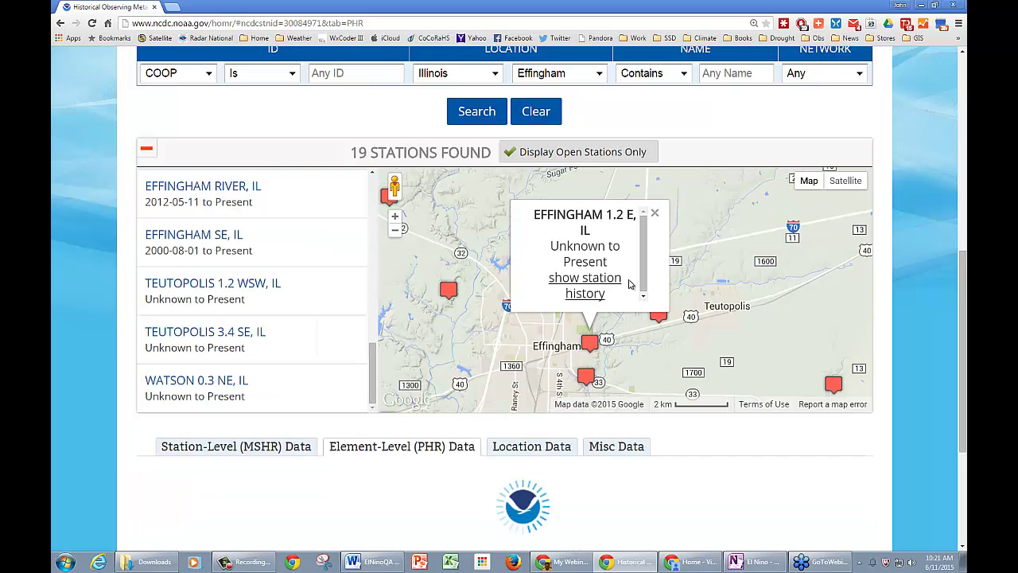
- Show the station-level (MSHR) data for Effingham 1.2 E and review it
{"action": "scroll", "coordinate": [720, 408], "scroll_direction": "down", "scroll_amount": 2}
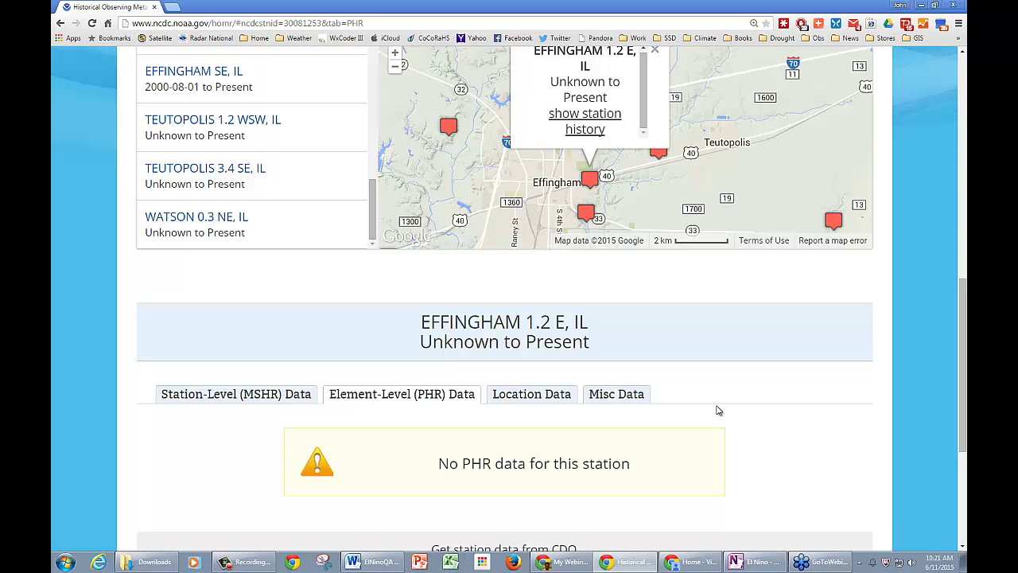
{"action": "scroll", "coordinate": [509, 389], "scroll_direction": "down", "scroll_amount": 1}
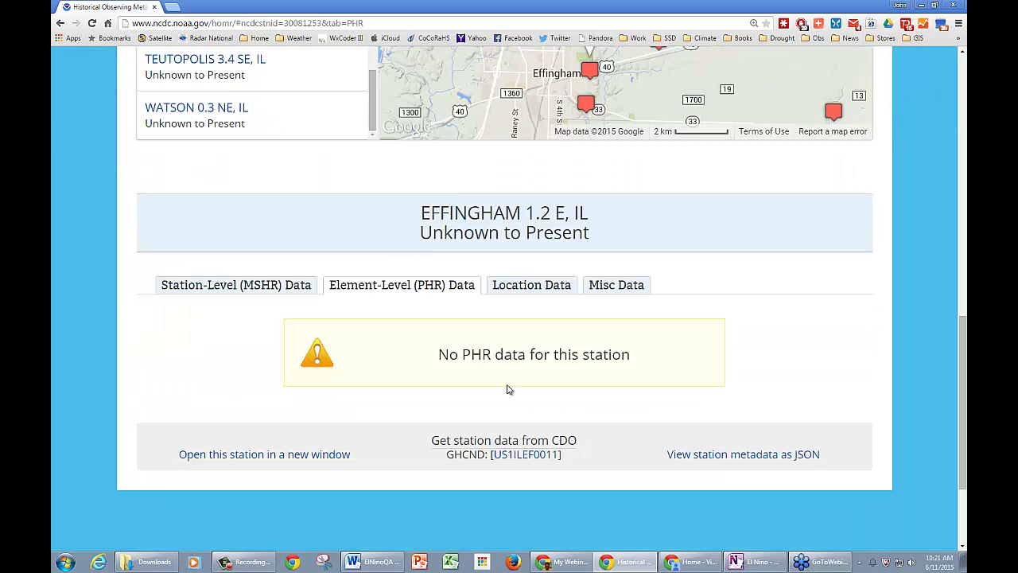
{"action": "left_click", "coordinate": [271, 285]}
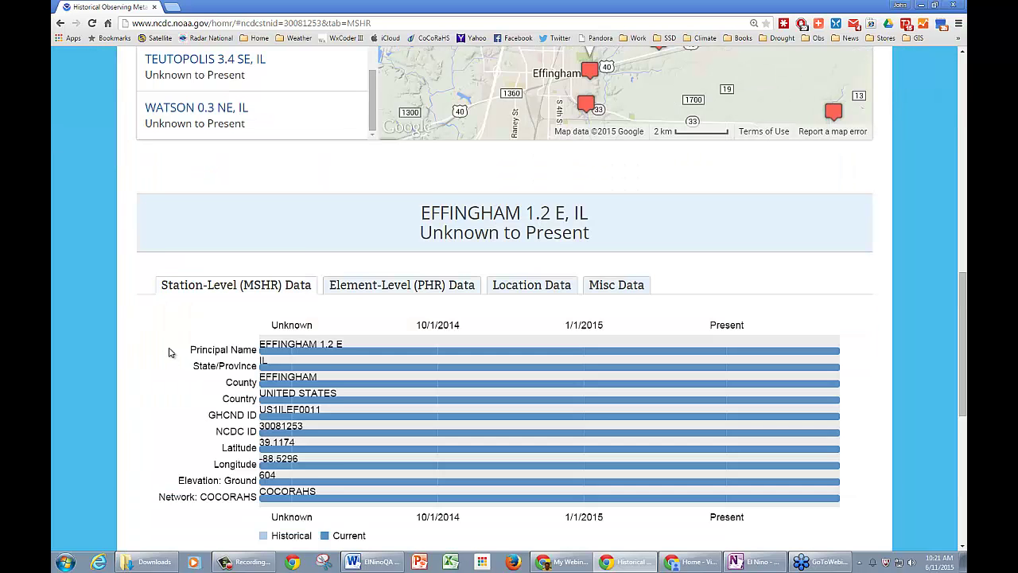
{"action": "scroll", "coordinate": [426, 177], "scroll_direction": "down", "scroll_amount": 1}
- Show the station history of Effingham 2.3 WNW from its marker on the results map
{"action": "scroll", "coordinate": [426, 177], "scroll_direction": "up", "scroll_amount": 3}
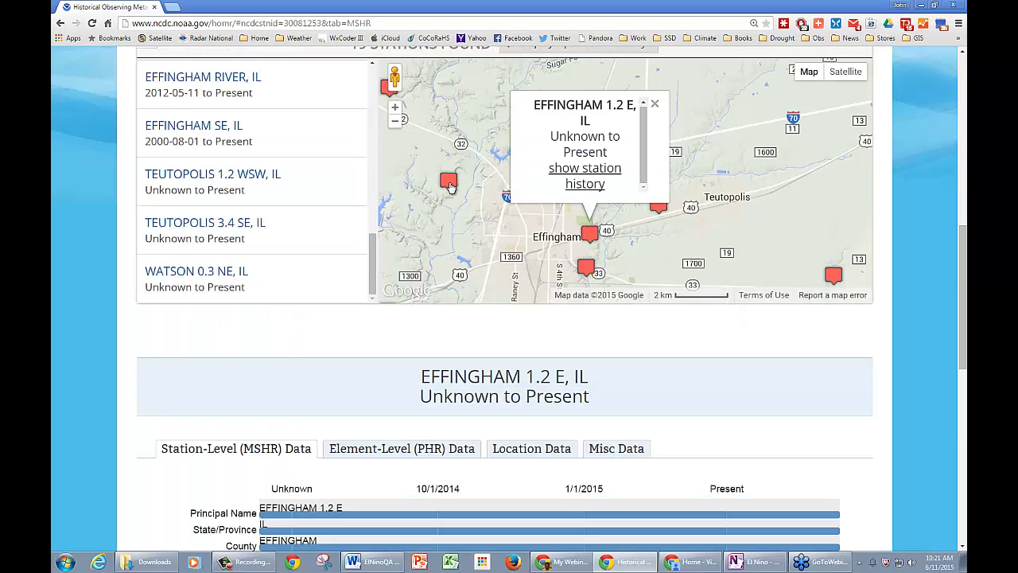
{"action": "left_click", "coordinate": [449, 183]}
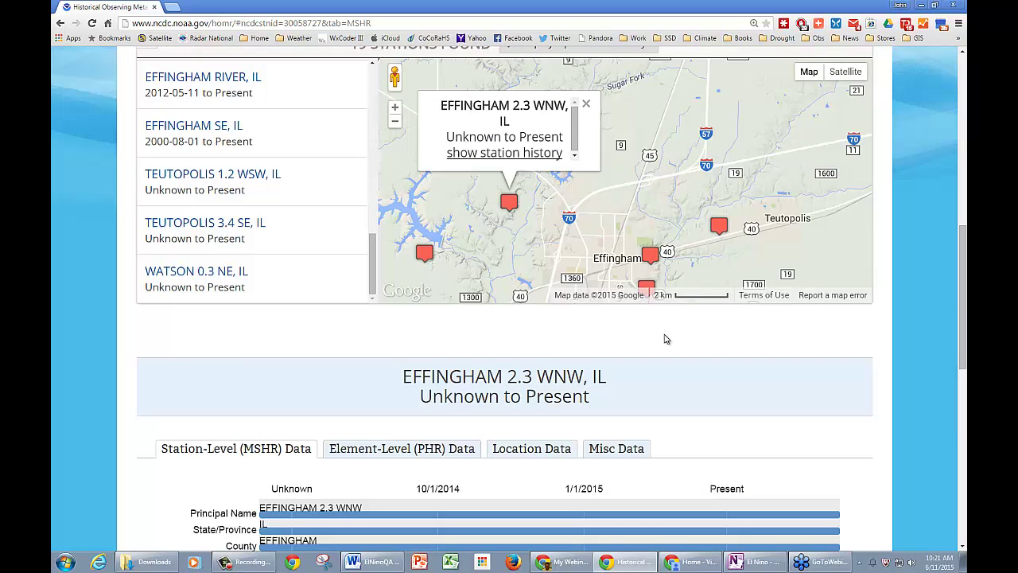
{"action": "scroll", "coordinate": [666, 339], "scroll_direction": "down", "scroll_amount": 1}
{"action": "scroll", "coordinate": [355, 189], "scroll_direction": "up", "scroll_amount": 2}
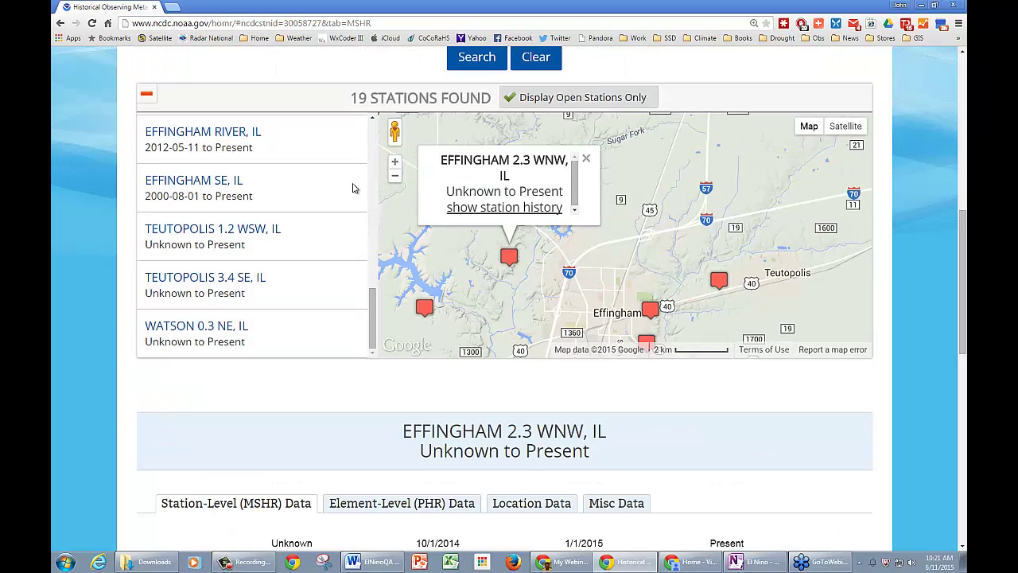
- Try the COCORAHS network filter, switch it to COOP, and search Effingham County again
{"action": "scroll", "coordinate": [356, 189], "scroll_direction": "up", "scroll_amount": 3}
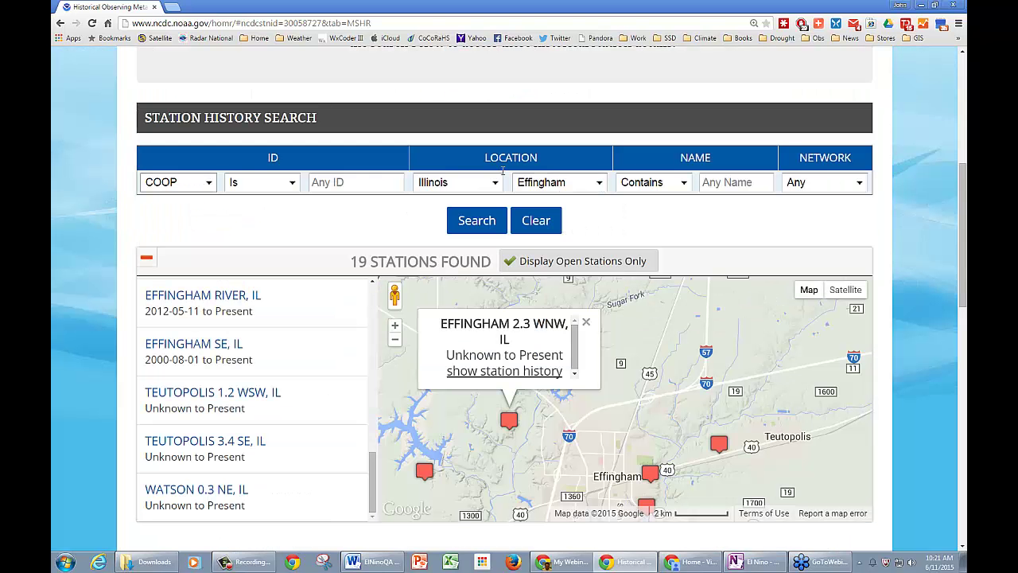
{"action": "left_click", "coordinate": [833, 187]}
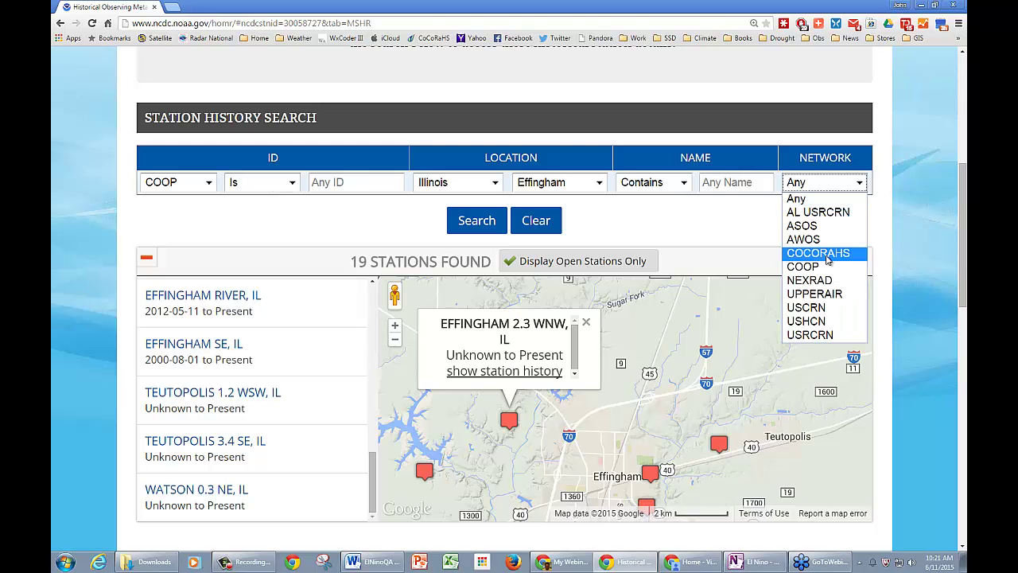
{"action": "left_click", "coordinate": [828, 253]}
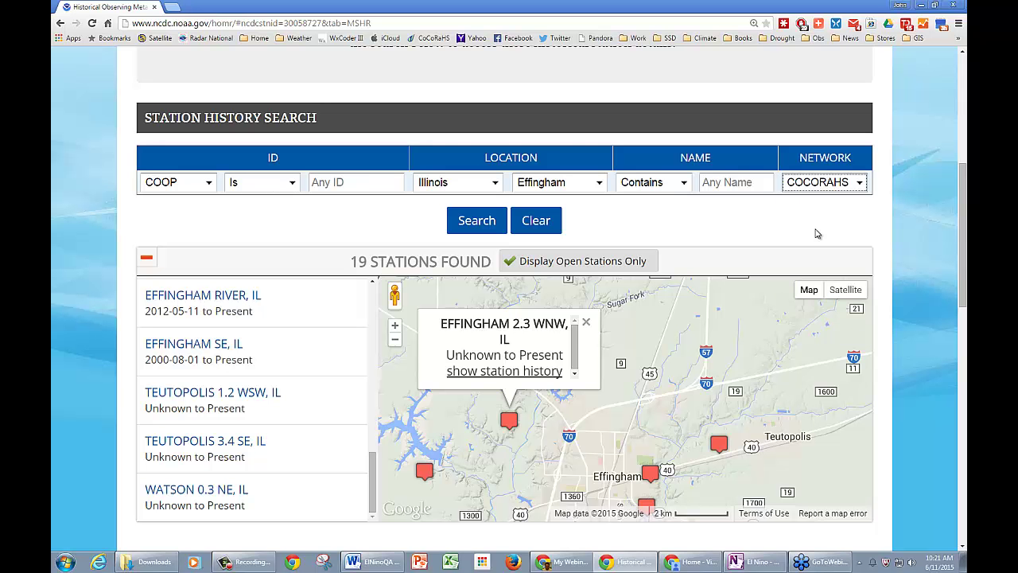
{"action": "left_click", "coordinate": [825, 182]}
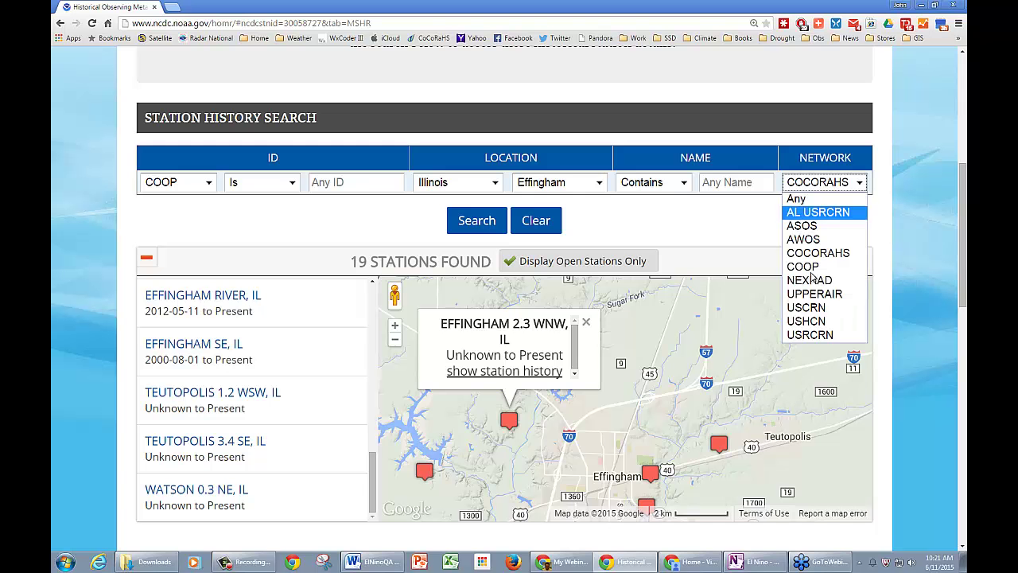
{"action": "left_click", "coordinate": [476, 229]}
{"action": "left_click", "coordinate": [478, 223]}
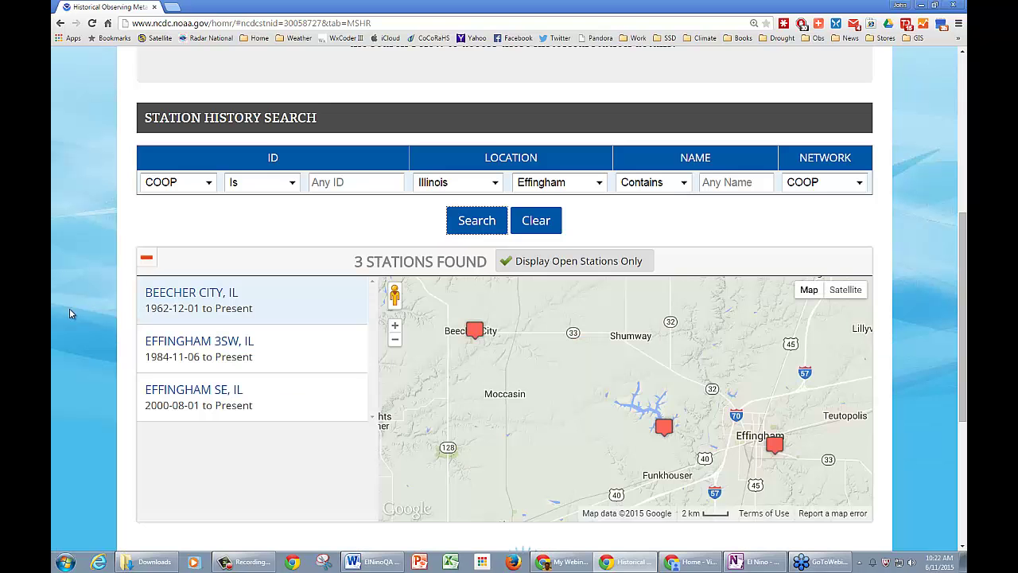
- Enter "effingham" as the station name filter and set its matching option to Starts With
{"action": "scroll", "coordinate": [70, 314], "scroll_direction": "down", "scroll_amount": 1}
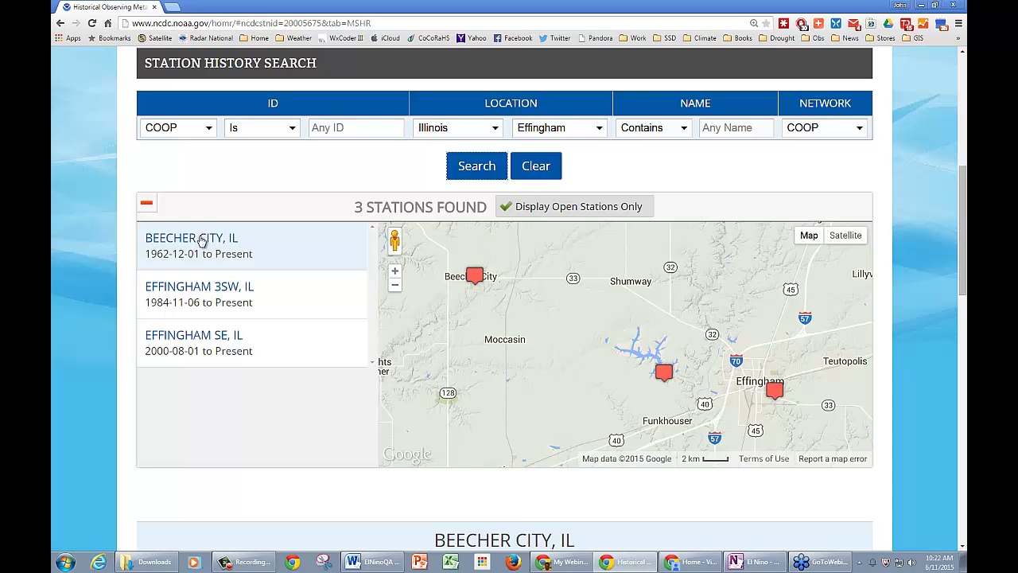
{"action": "left_click", "coordinate": [724, 129]}
{"action": "left_click", "coordinate": [726, 128]}
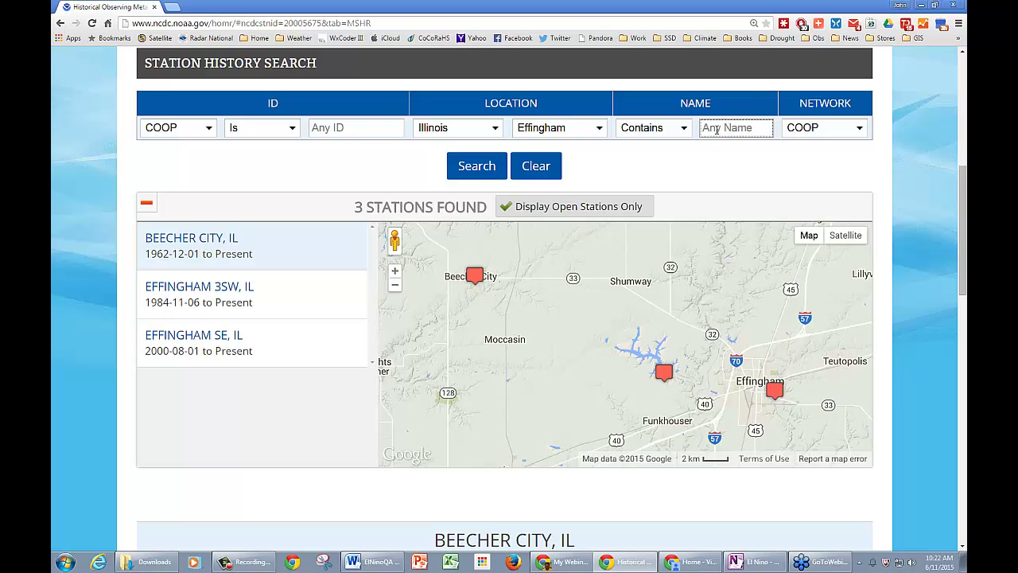
{"action": "type", "text": "effingham"}
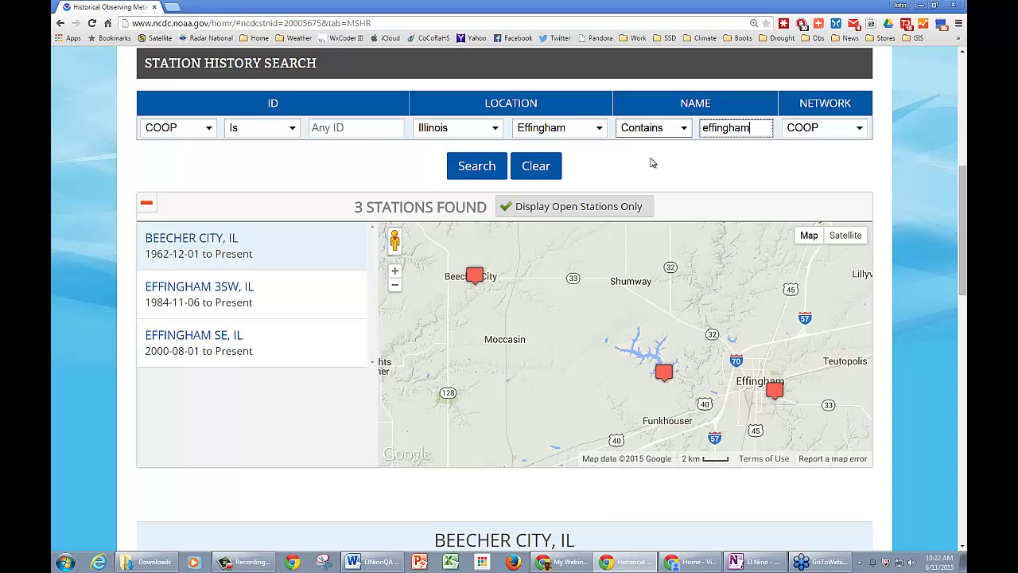
{"action": "left_click", "coordinate": [649, 129]}
{"action": "key", "text": "Return"}
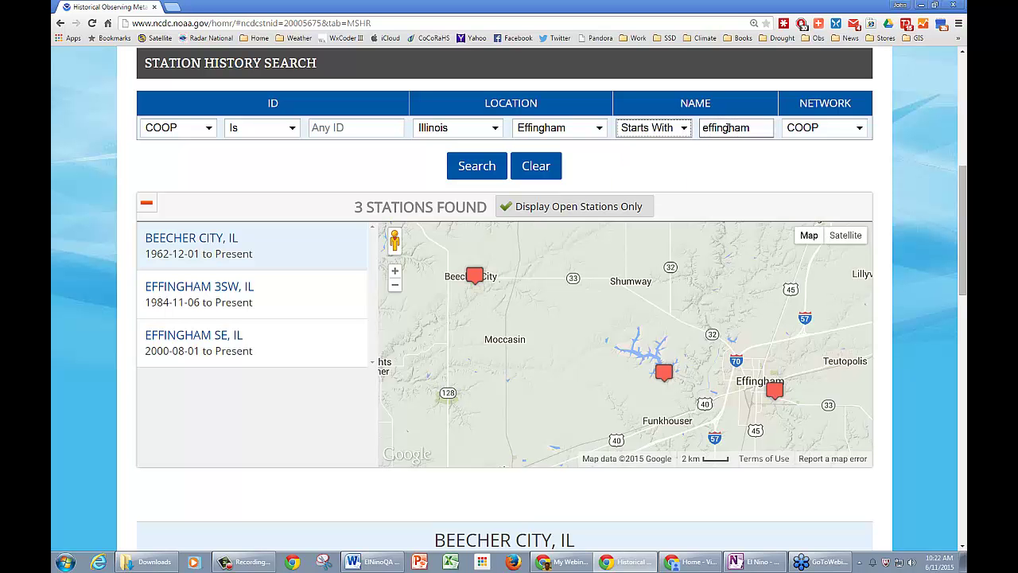
- Shorten the station name filter to "effing" and run the search
{"action": "left_click", "coordinate": [726, 128]}
{"action": "key", "text": "shift+Left"}
{"action": "key", "text": "shift+Left"}
{"action": "key", "text": "shift+Left"}
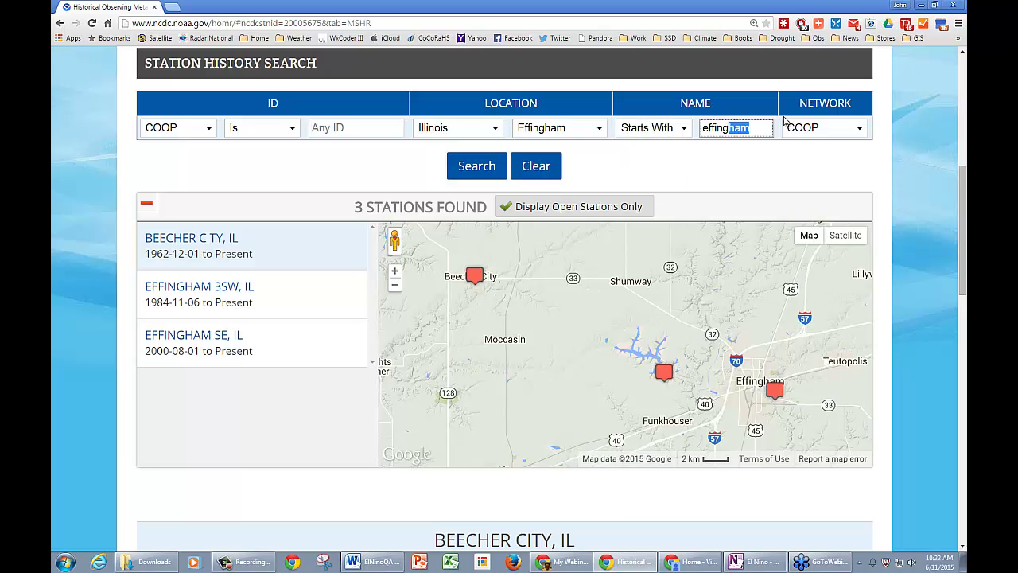
{"action": "key", "text": "BackSpace"}
{"action": "left_click", "coordinate": [477, 167]}
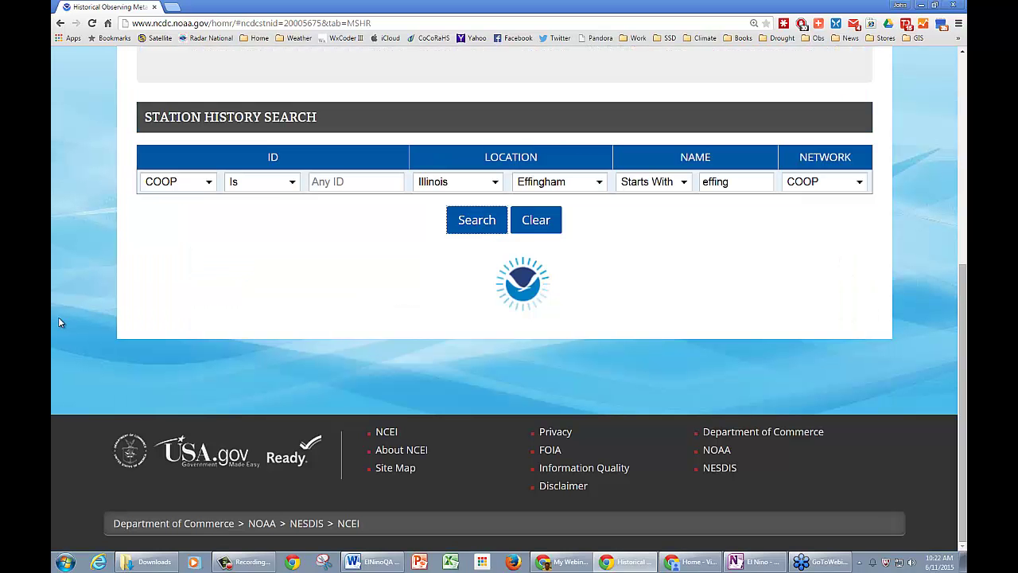
- Review the station-level timeline for Effingham 3SW and open that station's details on the results map
{"action": "scroll", "coordinate": [66, 321], "scroll_direction": "down", "scroll_amount": 2}
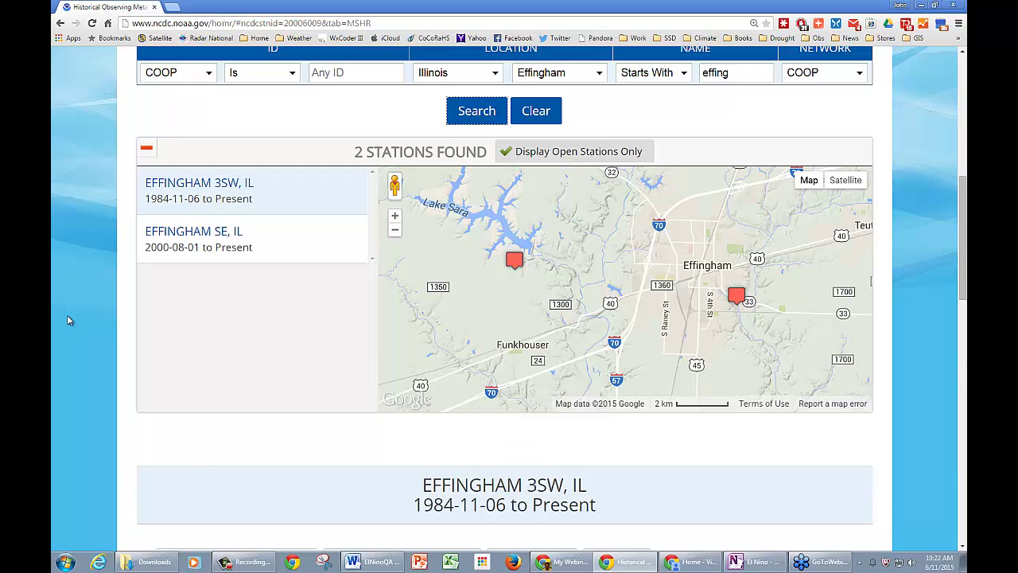
{"action": "scroll", "coordinate": [68, 320], "scroll_direction": "down", "scroll_amount": 4}
{"action": "scroll", "coordinate": [68, 319], "scroll_direction": "down", "scroll_amount": 2}
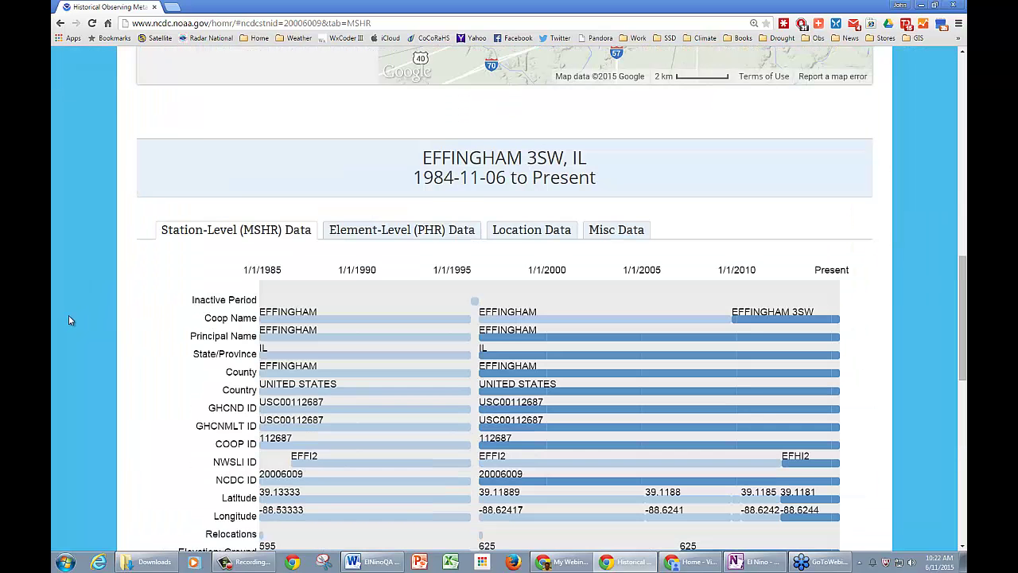
{"action": "scroll", "coordinate": [68, 320], "scroll_direction": "up", "scroll_amount": 4}
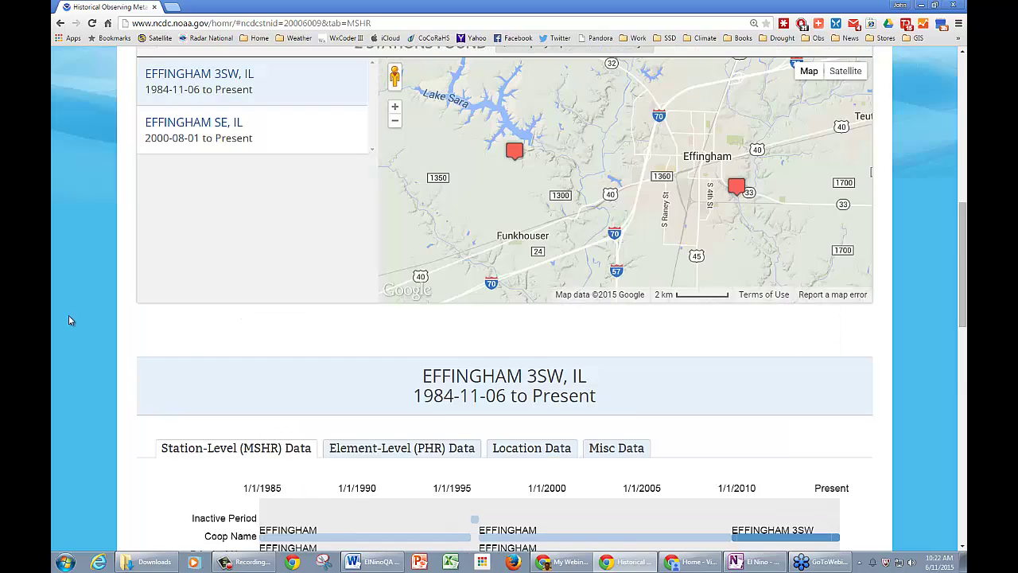
{"action": "scroll", "coordinate": [69, 320], "scroll_direction": "up", "scroll_amount": 2}
{"action": "scroll", "coordinate": [69, 320], "scroll_direction": "up", "scroll_amount": 1}
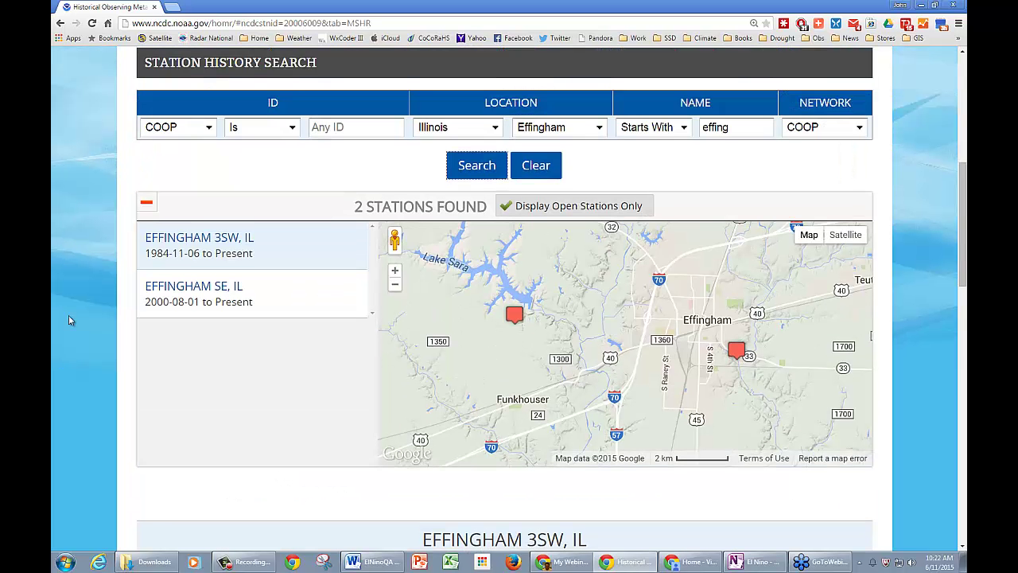
{"action": "left_click", "coordinate": [515, 315]}
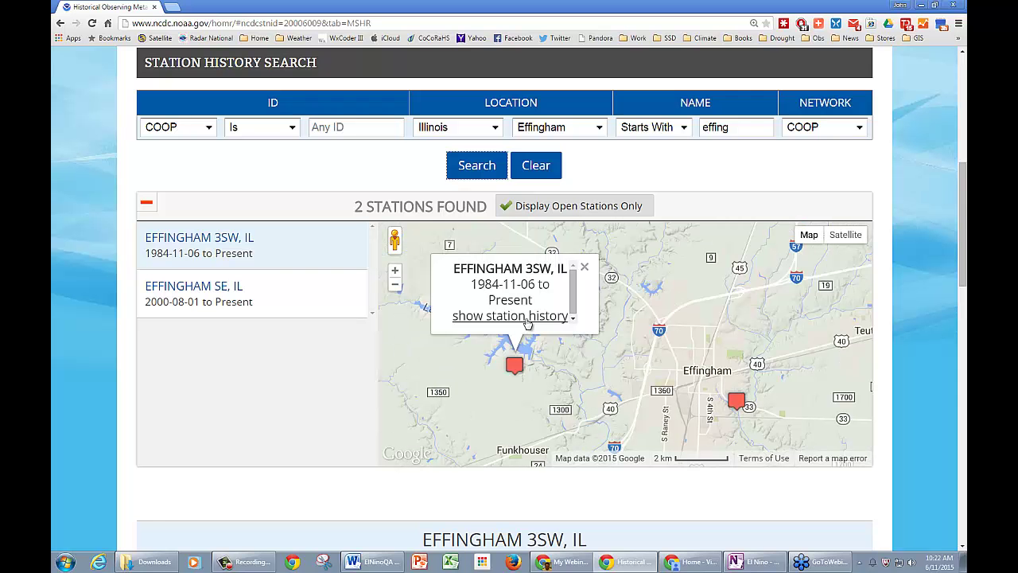
- Open the Effingham 3SW station history, save its station-level timeline as an image, and view the downloaded picture
{"action": "left_click", "coordinate": [527, 318]}
{"action": "scroll", "coordinate": [88, 367], "scroll_direction": "down", "scroll_amount": 1}
{"action": "scroll", "coordinate": [89, 372], "scroll_direction": "down", "scroll_amount": 5}
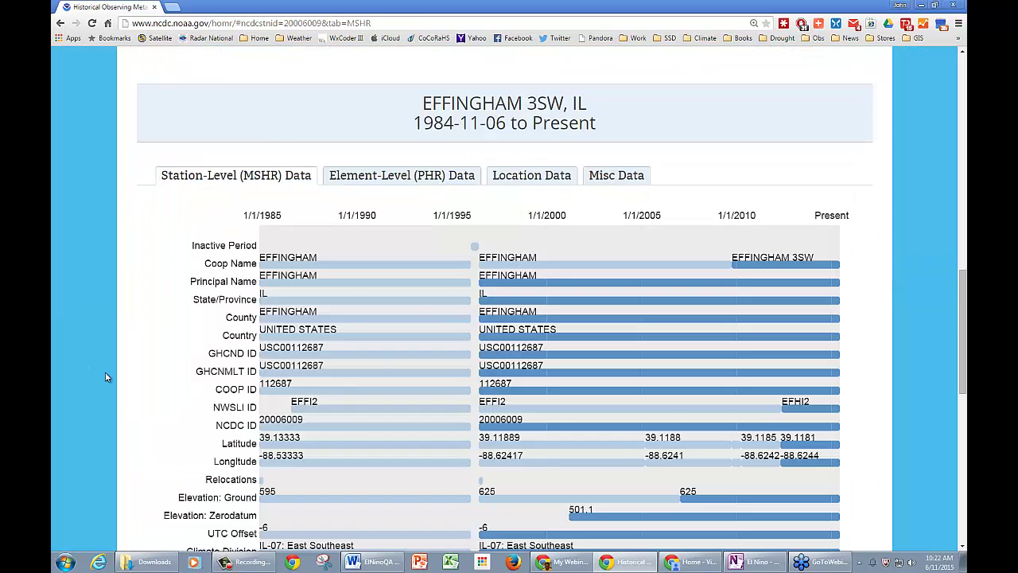
{"action": "scroll", "coordinate": [107, 377], "scroll_direction": "down", "scroll_amount": 4}
{"action": "left_click", "coordinate": [466, 500]}
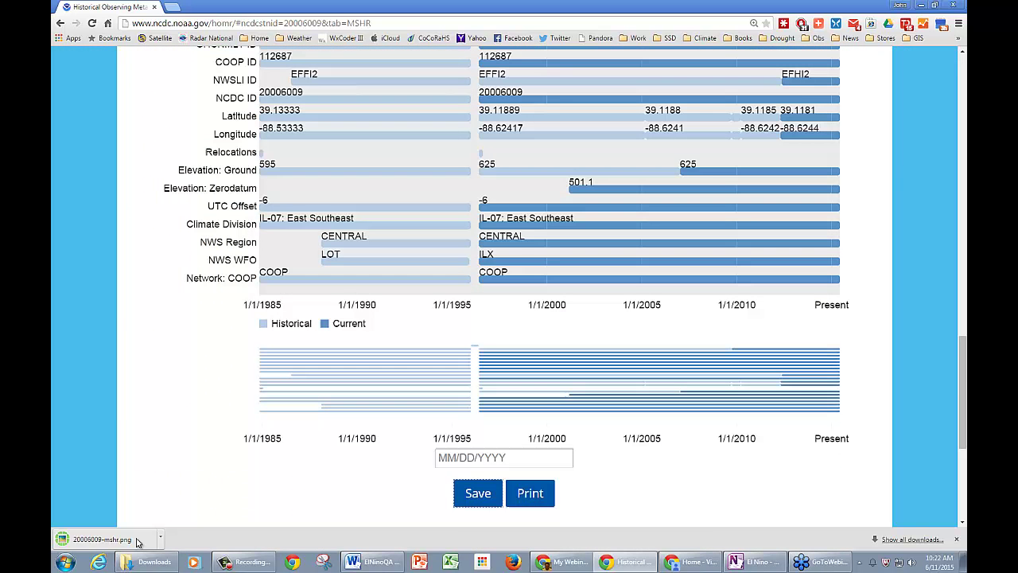
{"action": "left_click", "coordinate": [135, 542]}
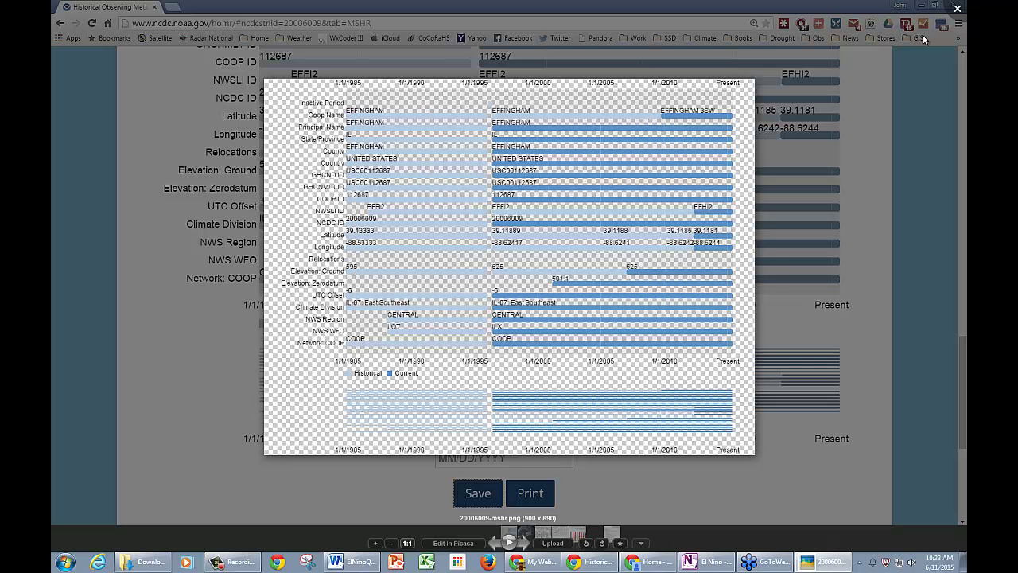
{"action": "left_click", "coordinate": [392, 529]}
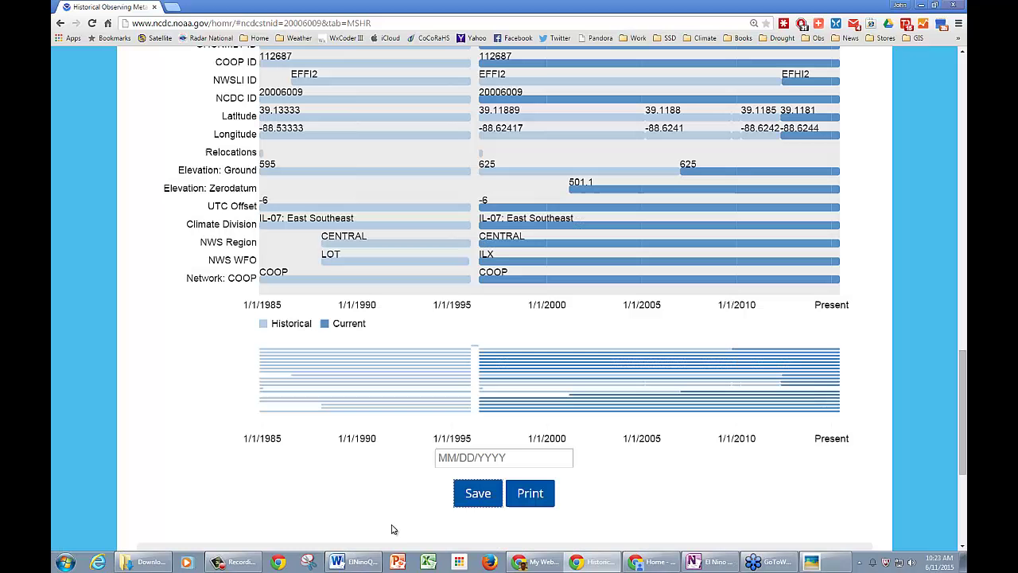
- Print the Effingham 3SW station-level timeline to Adobe PDF with all pages, portrait layout and color
{"action": "left_click", "coordinate": [532, 494]}
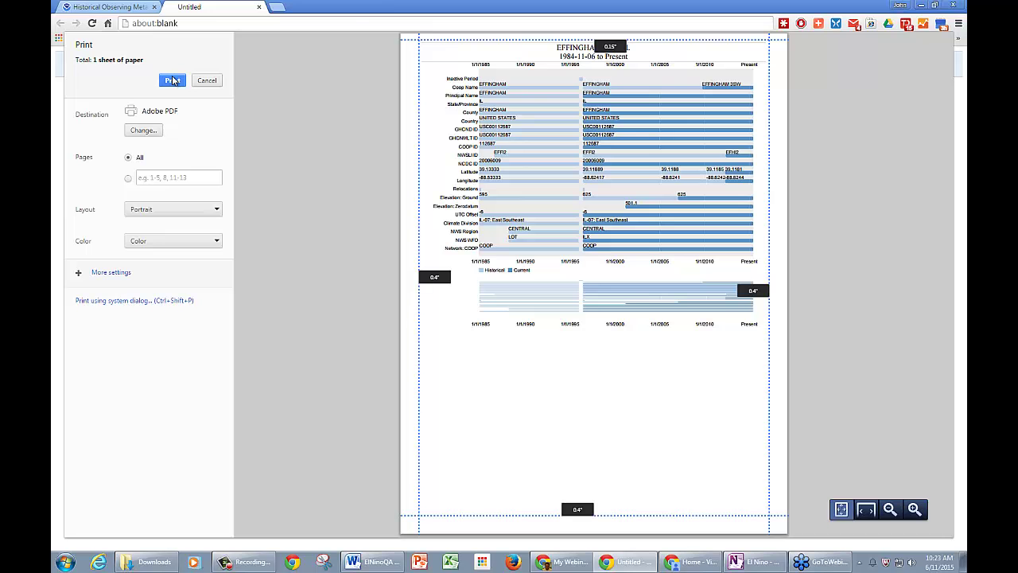
{"action": "left_click", "coordinate": [172, 81]}
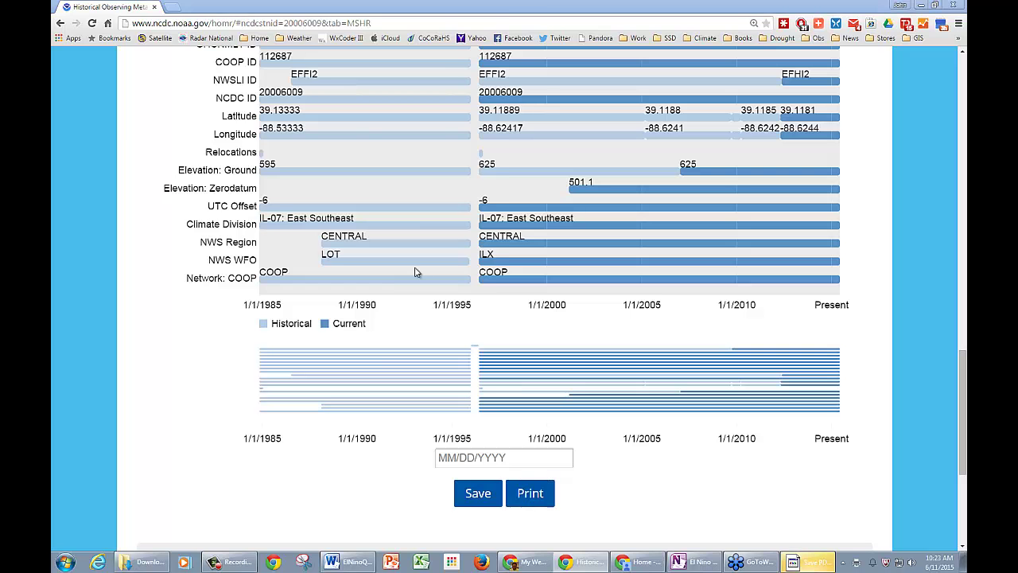
{"action": "key", "text": "Escape"}
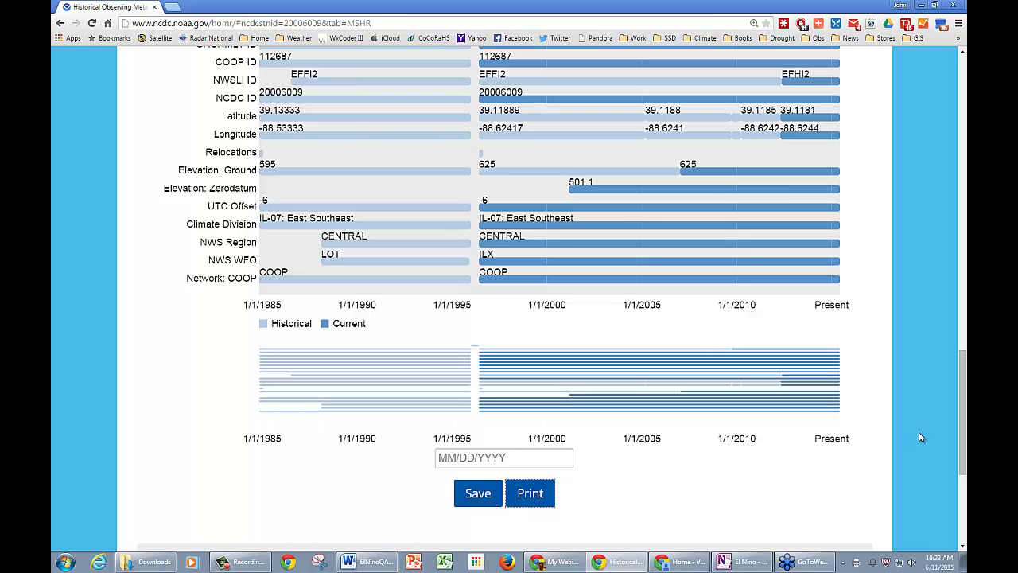
{"action": "scroll", "coordinate": [916, 431], "scroll_direction": "up", "scroll_amount": 3}
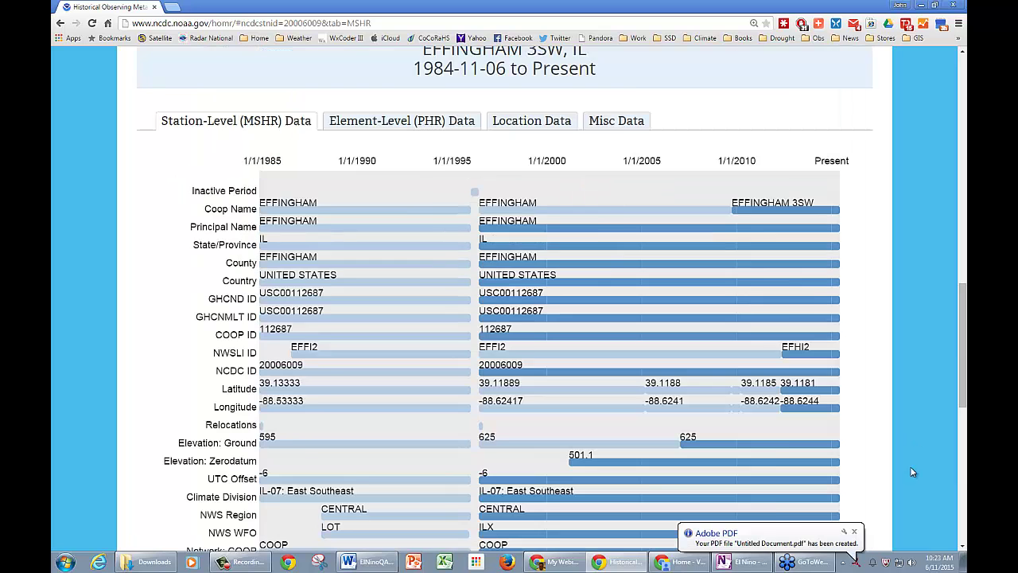
{"action": "scroll", "coordinate": [912, 472], "scroll_direction": "up", "scroll_amount": 1}
{"action": "left_click", "coordinate": [818, 566]}
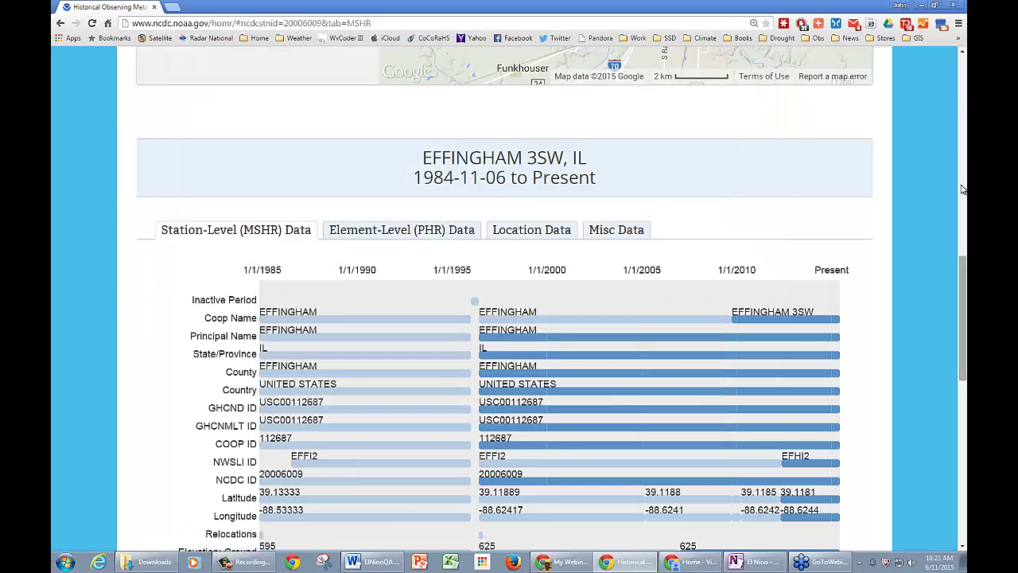
{"action": "scroll", "coordinate": [962, 189], "scroll_direction": "up", "scroll_amount": 4}
{"action": "scroll", "coordinate": [953, 127], "scroll_direction": "up", "scroll_amount": 2}
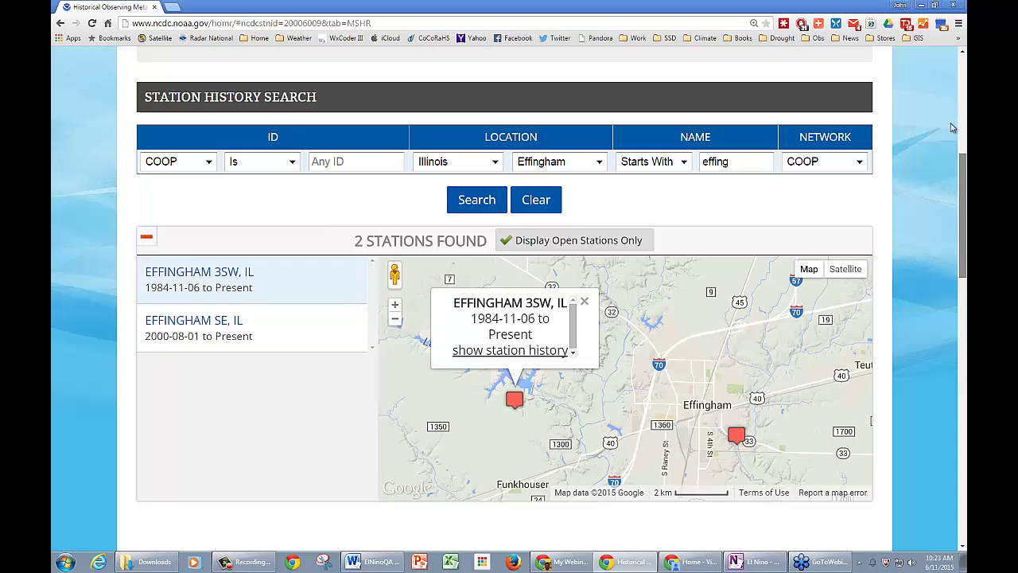
{"action": "scroll", "coordinate": [951, 111], "scroll_direction": "up", "scroll_amount": 2}
{"action": "scroll", "coordinate": [949, 94], "scroll_direction": "up", "scroll_amount": 2}
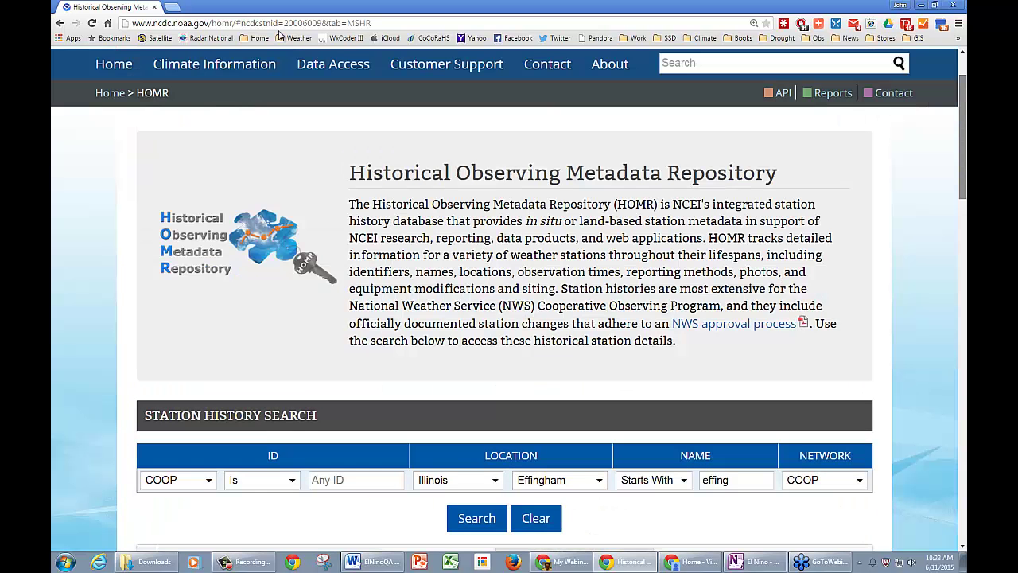
{"action": "scroll", "coordinate": [262, 48], "scroll_direction": "up", "scroll_amount": 1}
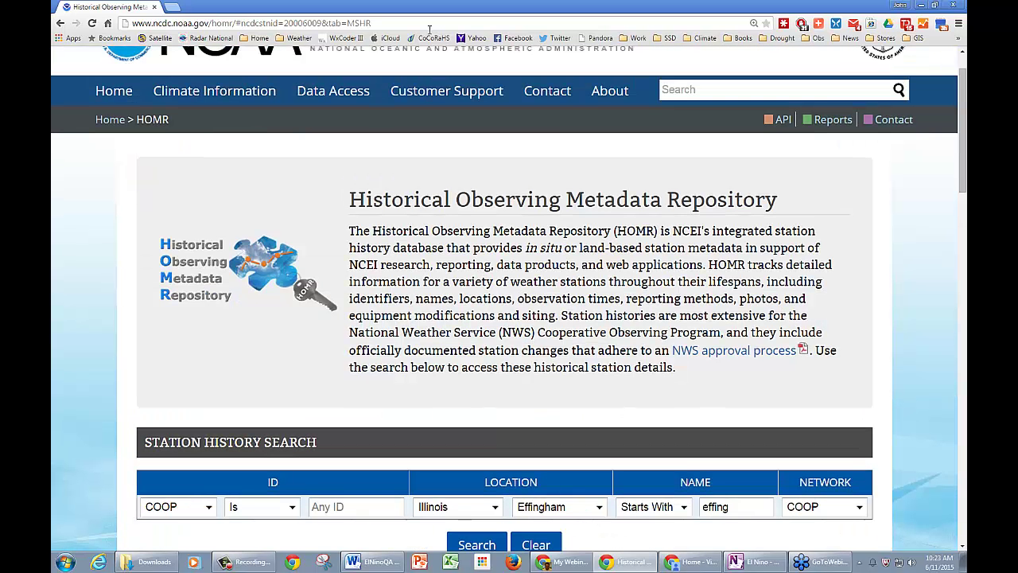
{"action": "left_click_drag", "start_coordinate": [430, 29], "coordinate": [235, 24]}
{"action": "key", "text": "BackSpace"}
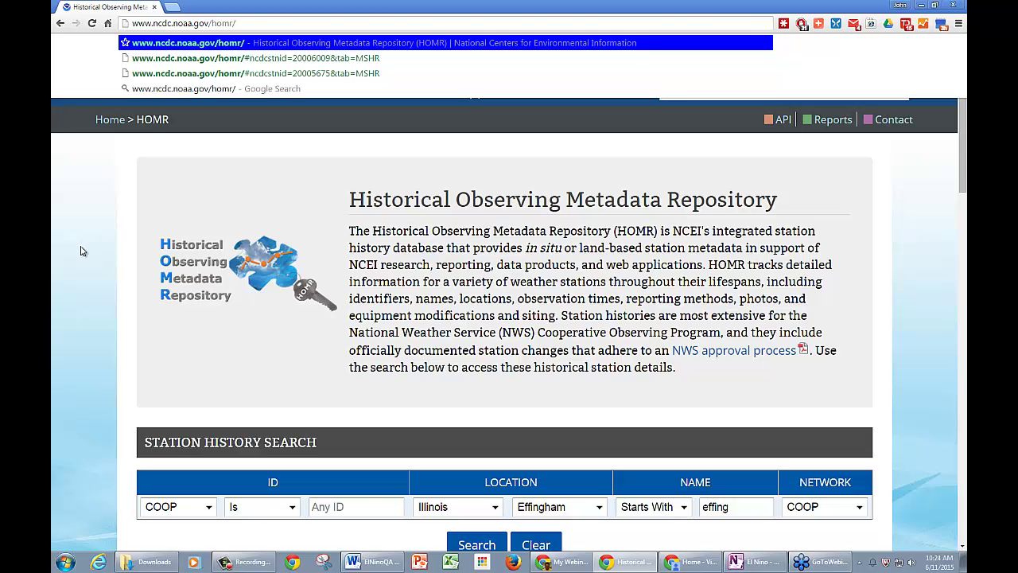
{"action": "scroll", "coordinate": [80, 251], "scroll_direction": "down", "scroll_amount": 1}
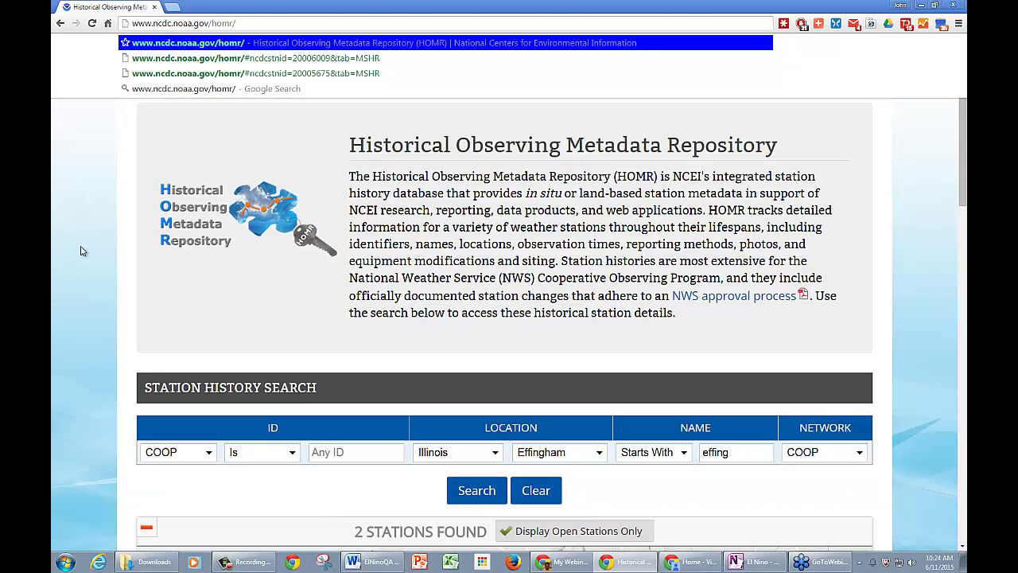
{"action": "scroll", "coordinate": [80, 251], "scroll_direction": "down", "scroll_amount": 2}
{"action": "scroll", "coordinate": [80, 251], "scroll_direction": "down", "scroll_amount": 2}
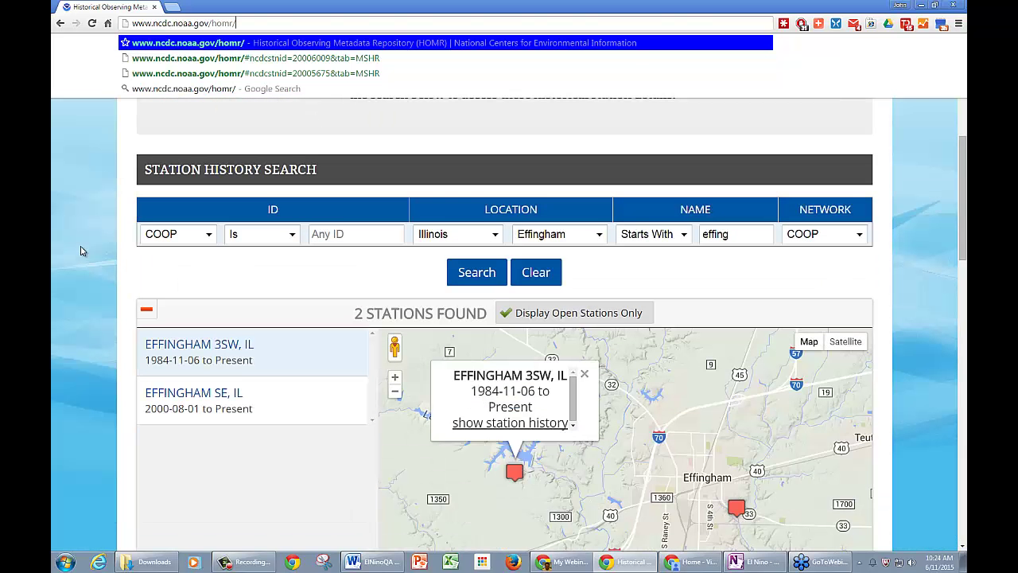
{"action": "scroll", "coordinate": [80, 252], "scroll_direction": "down", "scroll_amount": 1}
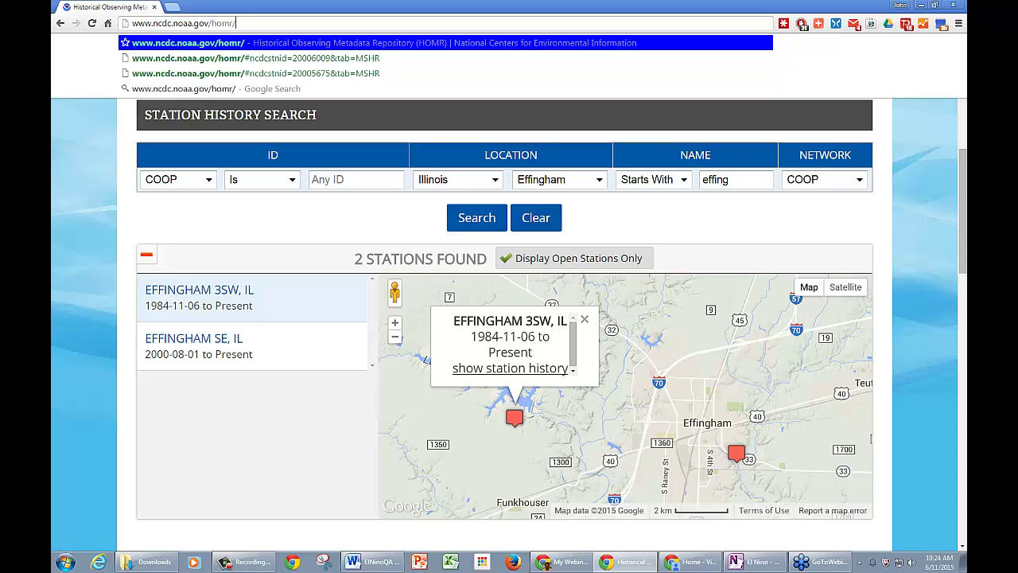
{"action": "key", "text": "Return"}
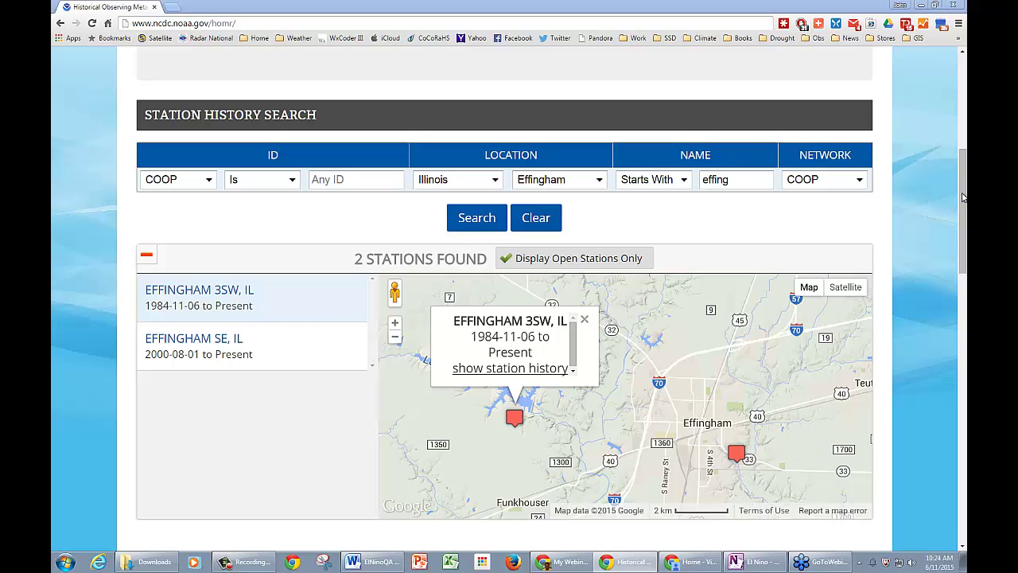
- Reduce the page zoom and show the Effingham SE station's details on the results map
{"action": "left_click_drag", "start_coordinate": [963, 189], "coordinate": [960, 111]}
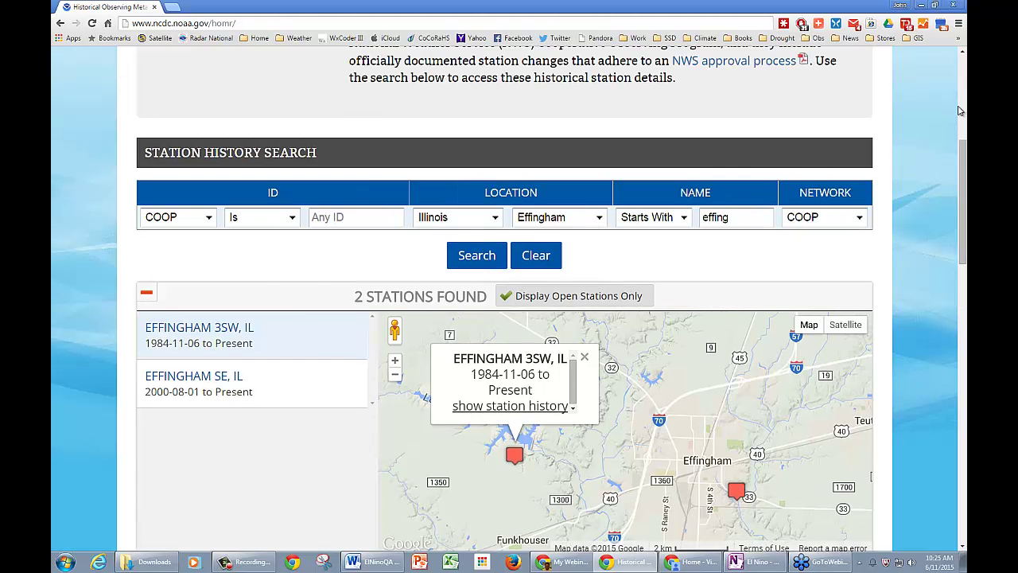
{"action": "key", "text": "ctrl+minus"}
{"action": "key", "text": "ctrl+minus"}
{"action": "key", "text": "ctrl+minus"}
{"action": "key", "text": "ctrl+minus"}
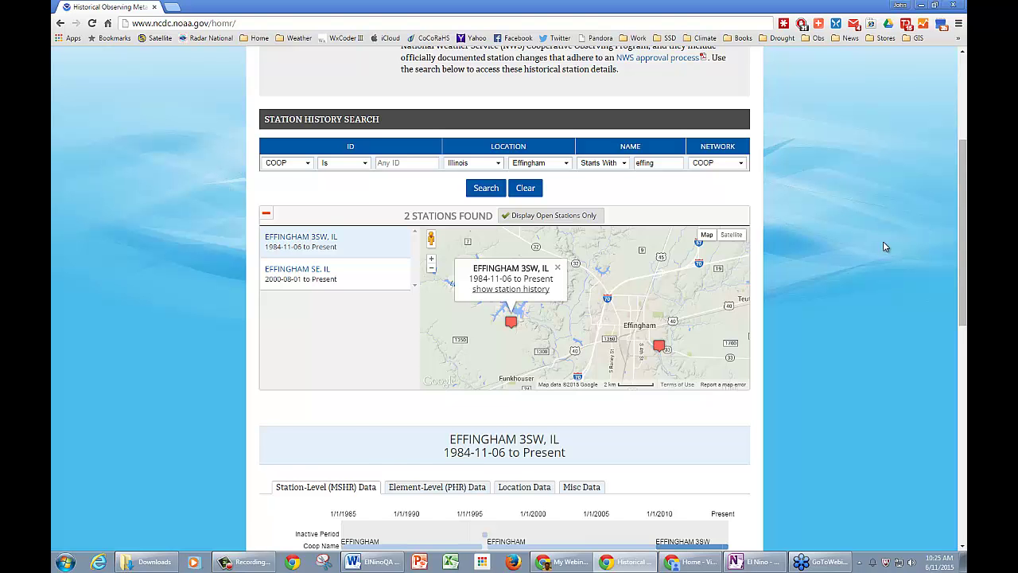
{"action": "scroll", "coordinate": [883, 246], "scroll_direction": "down", "scroll_amount": 1}
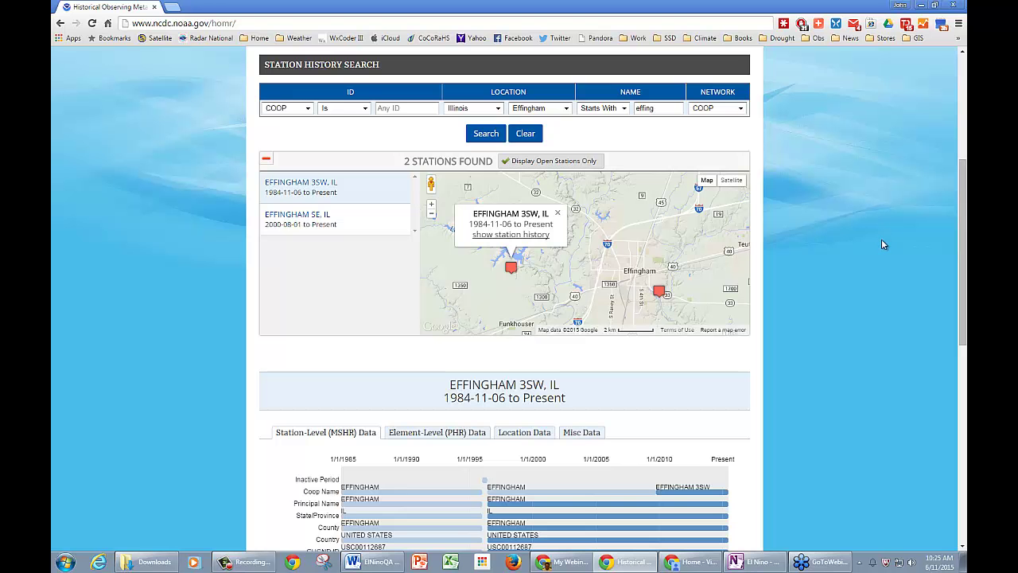
{"action": "left_click", "coordinate": [660, 294]}
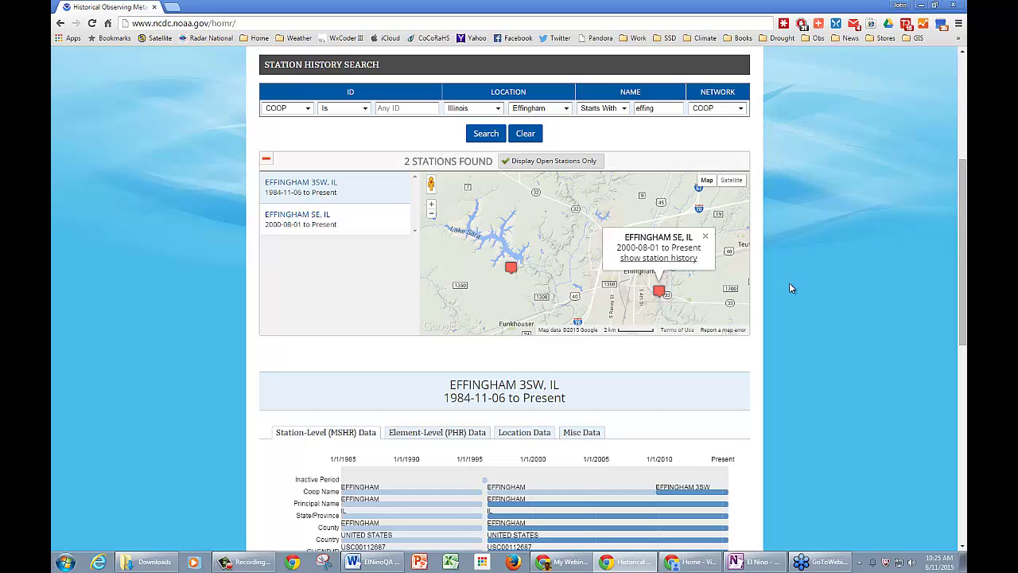
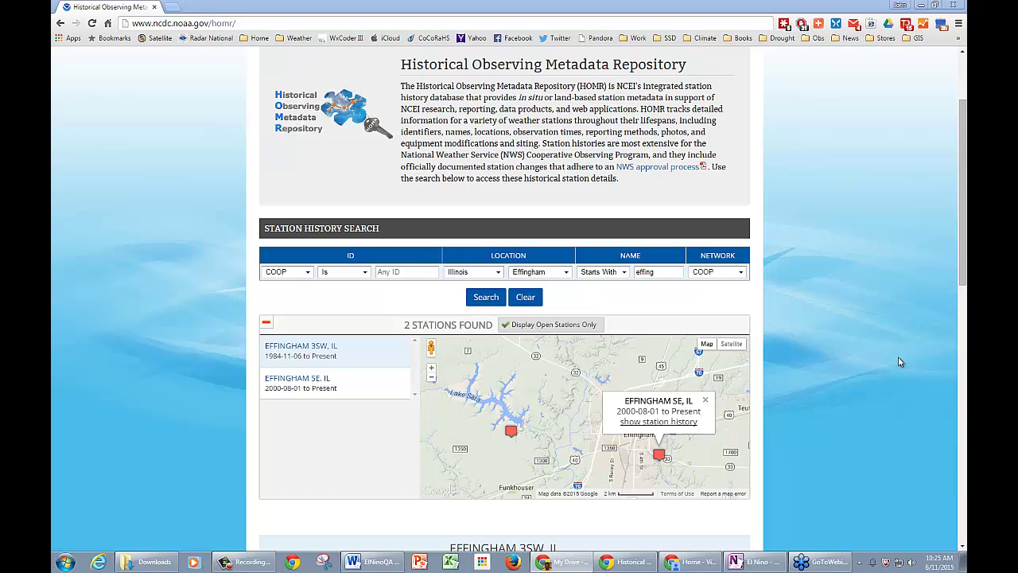
- Open the repository's Reports page
{"action": "scroll", "coordinate": [777, 164], "scroll_direction": "up", "scroll_amount": 3}
{"action": "scroll", "coordinate": [777, 164], "scroll_direction": "up", "scroll_amount": 1}
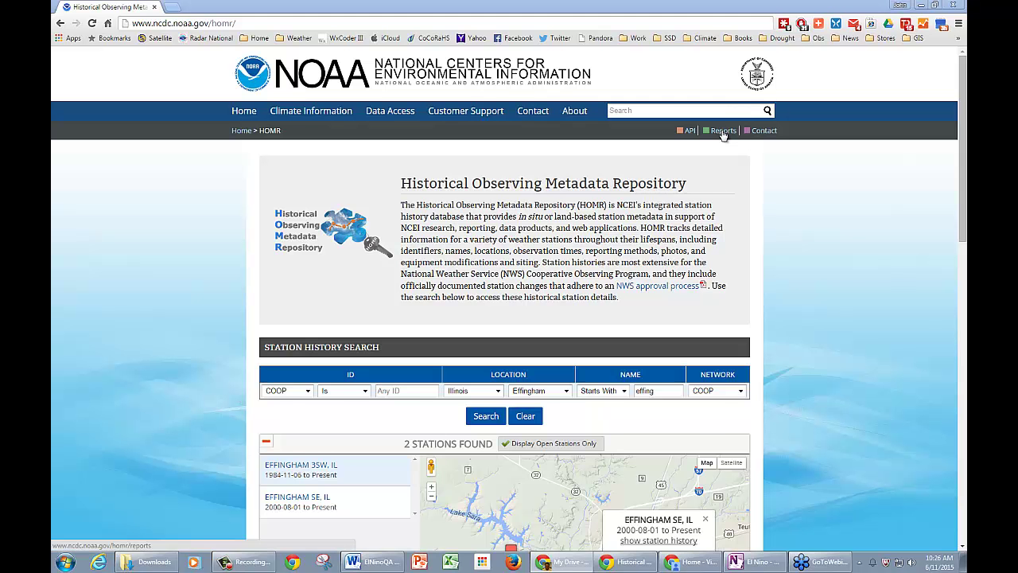
{"action": "left_click", "coordinate": [723, 132]}
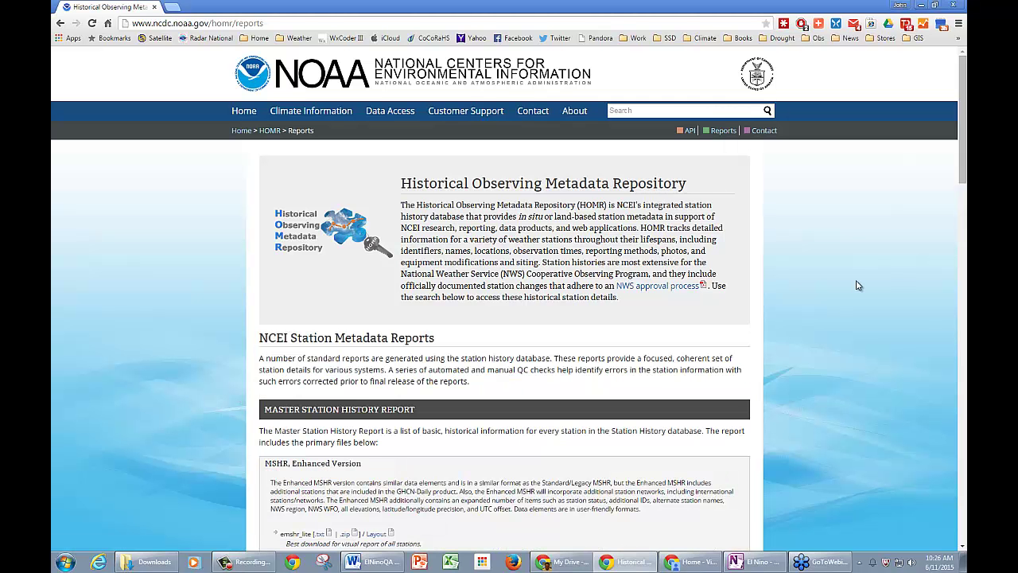
- Look through the station metadata reports, from the Master Station History Report to the Other Networks station lists
{"action": "scroll", "coordinate": [858, 285], "scroll_direction": "down", "scroll_amount": 2}
{"action": "scroll", "coordinate": [858, 284], "scroll_direction": "down", "scroll_amount": 1}
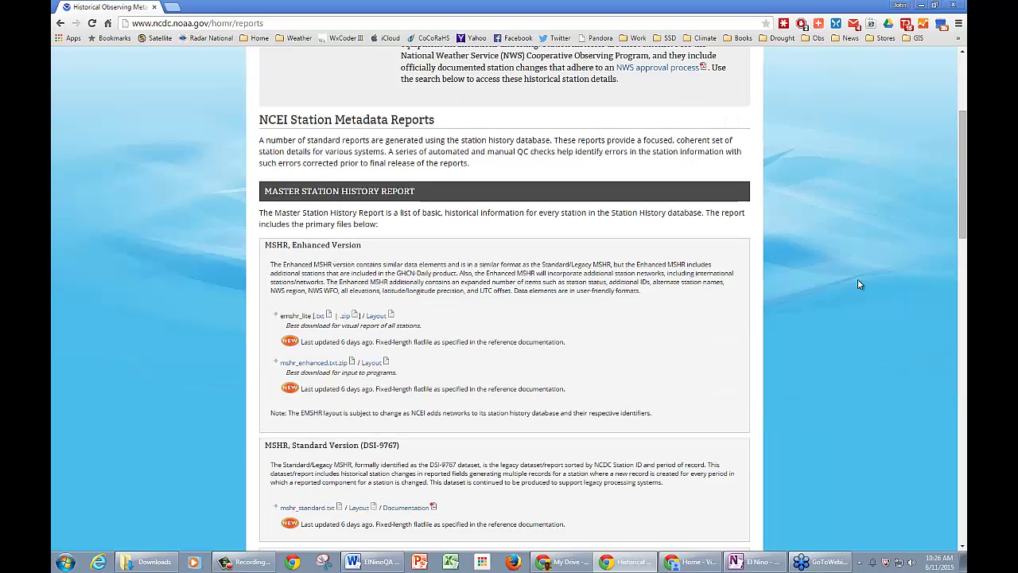
{"action": "scroll", "coordinate": [858, 284], "scroll_direction": "down", "scroll_amount": 2}
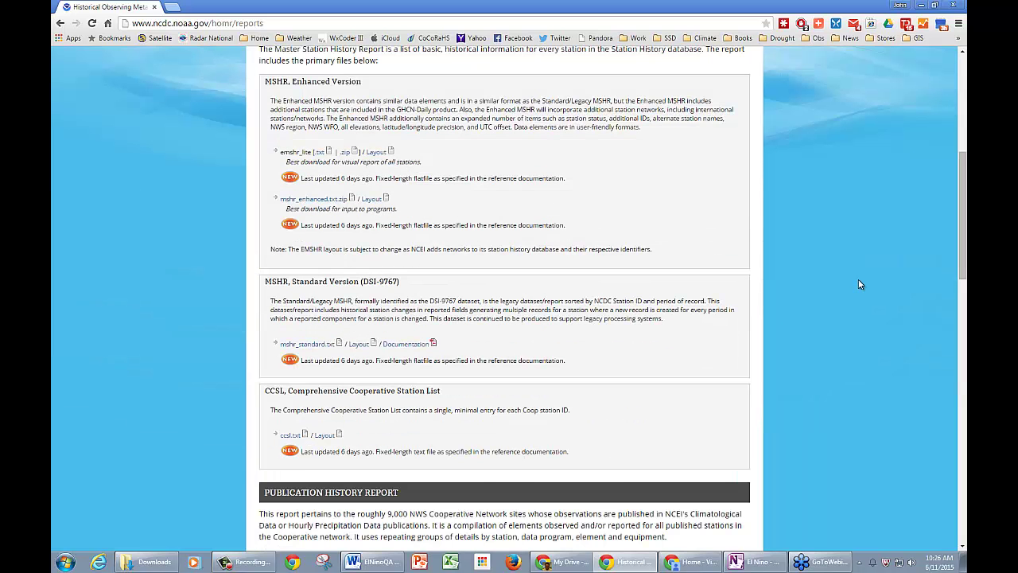
{"action": "scroll", "coordinate": [859, 284], "scroll_direction": "down", "scroll_amount": 1}
{"action": "scroll", "coordinate": [859, 284], "scroll_direction": "down", "scroll_amount": 1}
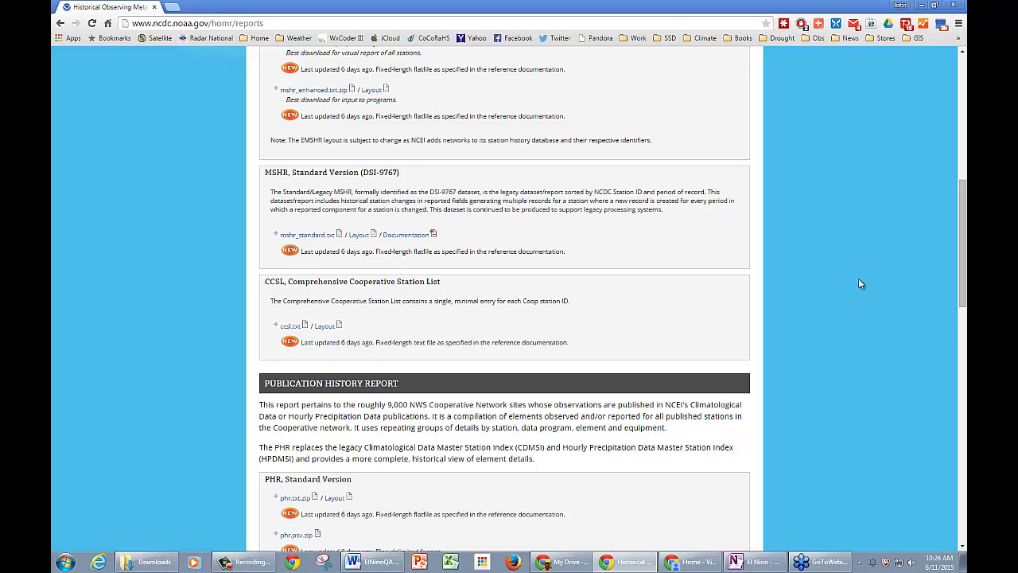
{"action": "scroll", "coordinate": [860, 284], "scroll_direction": "down", "scroll_amount": 1}
{"action": "scroll", "coordinate": [860, 284], "scroll_direction": "down", "scroll_amount": 1}
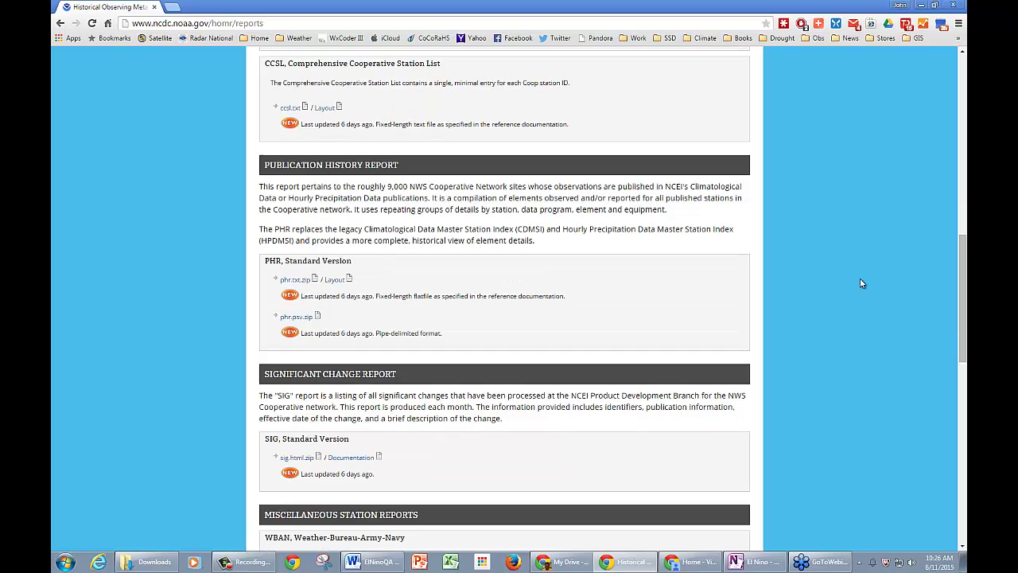
{"action": "scroll", "coordinate": [860, 283], "scroll_direction": "down", "scroll_amount": 2}
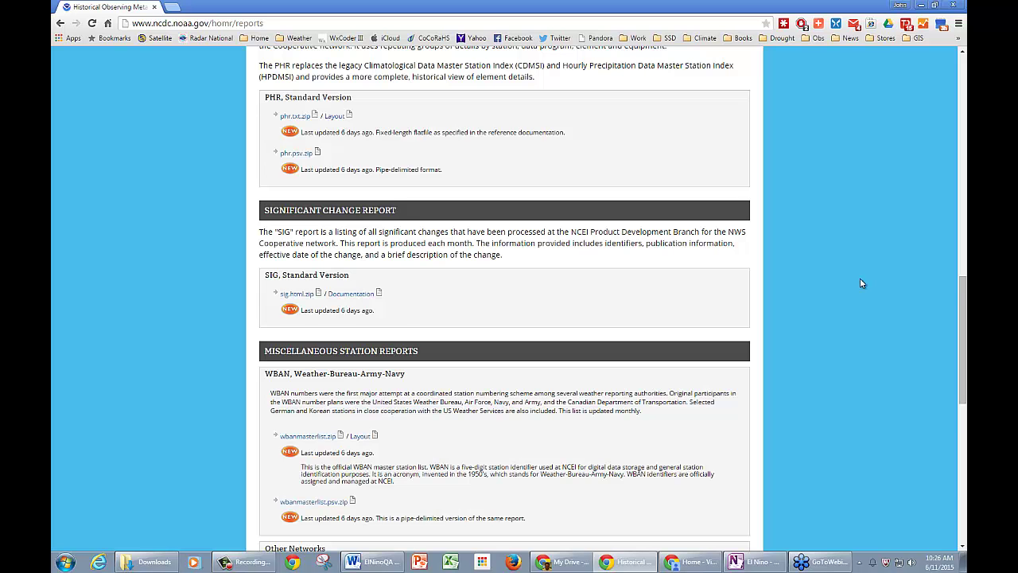
{"action": "scroll", "coordinate": [860, 283], "scroll_direction": "down", "scroll_amount": 1}
{"action": "scroll", "coordinate": [859, 282], "scroll_direction": "down", "scroll_amount": 4}
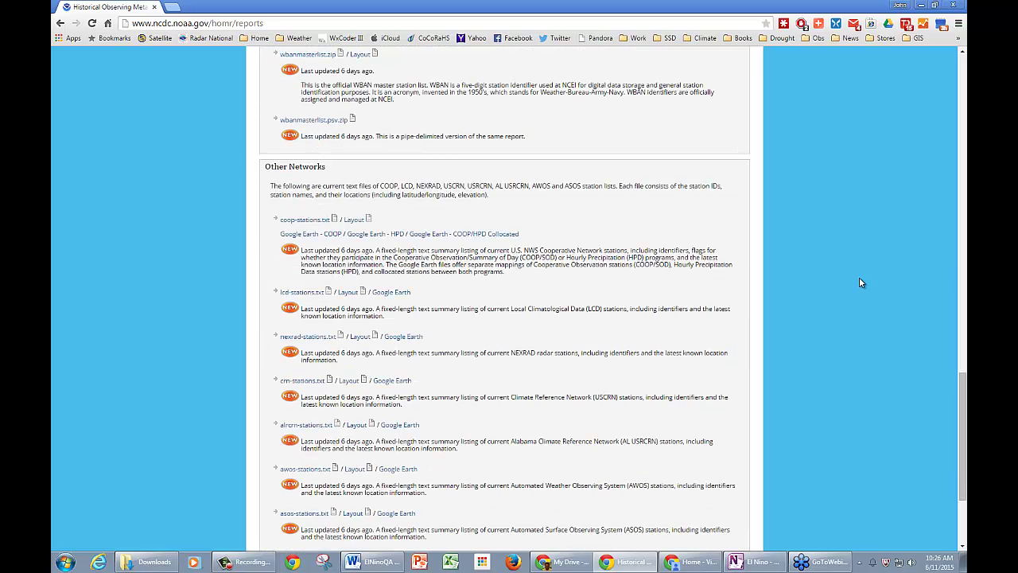
{"action": "scroll", "coordinate": [860, 282], "scroll_direction": "down", "scroll_amount": 2}
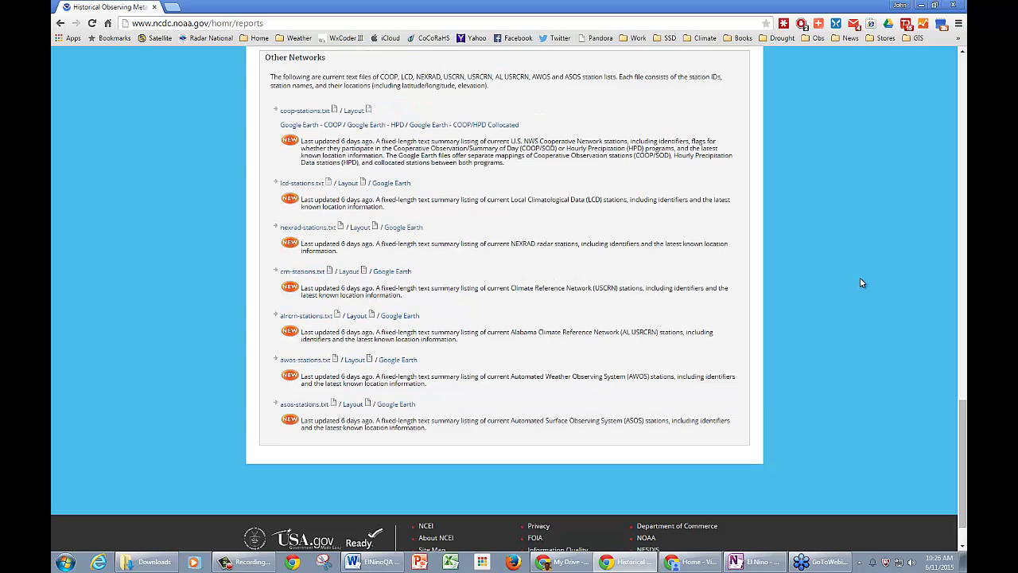
{"action": "scroll", "coordinate": [384, 245], "scroll_direction": "up", "scroll_amount": 1}
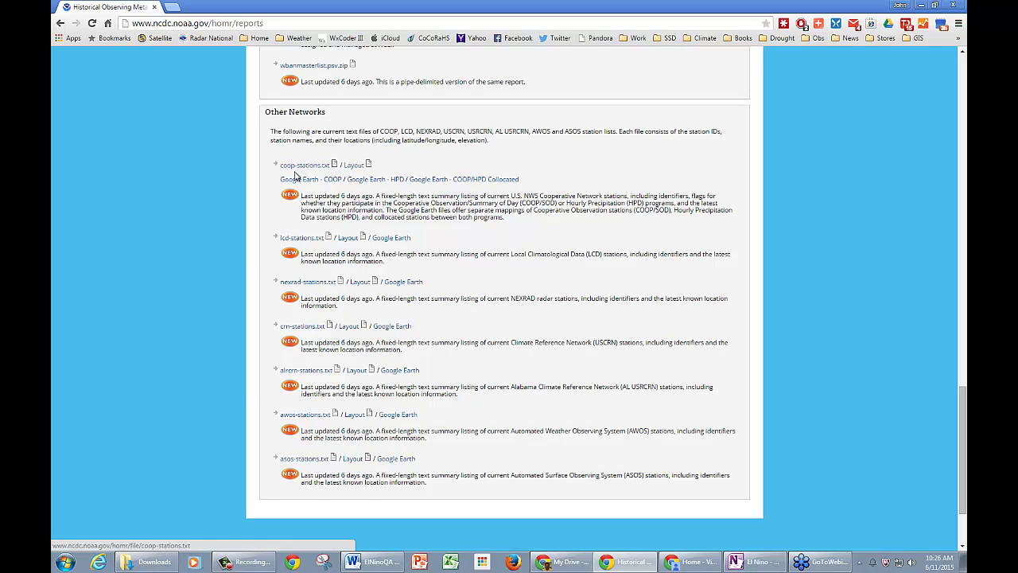
- Enlarge the page and download the Google Earth file of COOP stations from the Other Networks reports
{"action": "key", "text": "ctrl+plus"}
{"action": "key", "text": "ctrl+plus"}
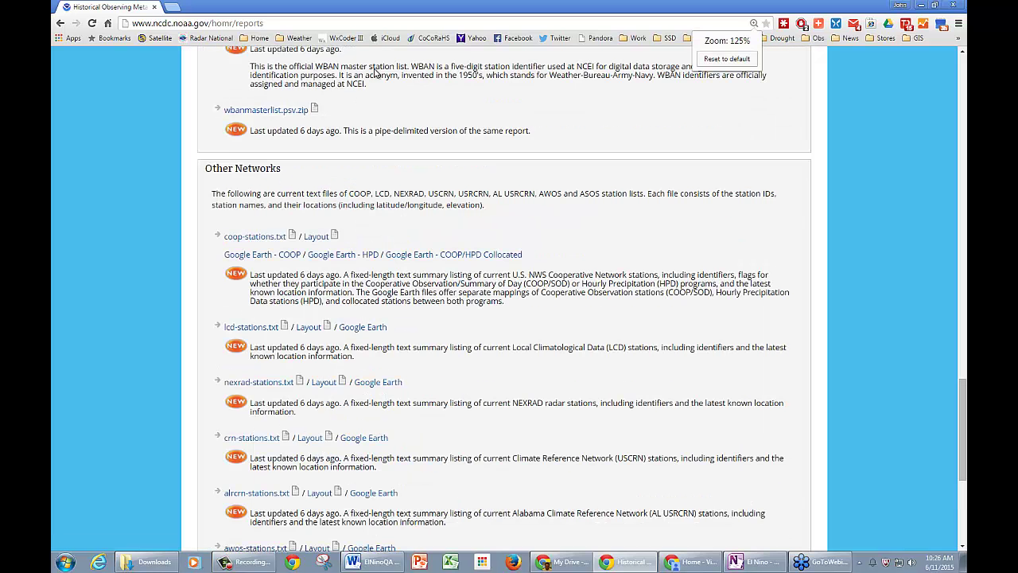
{"action": "key", "text": "ctrl+plus"}
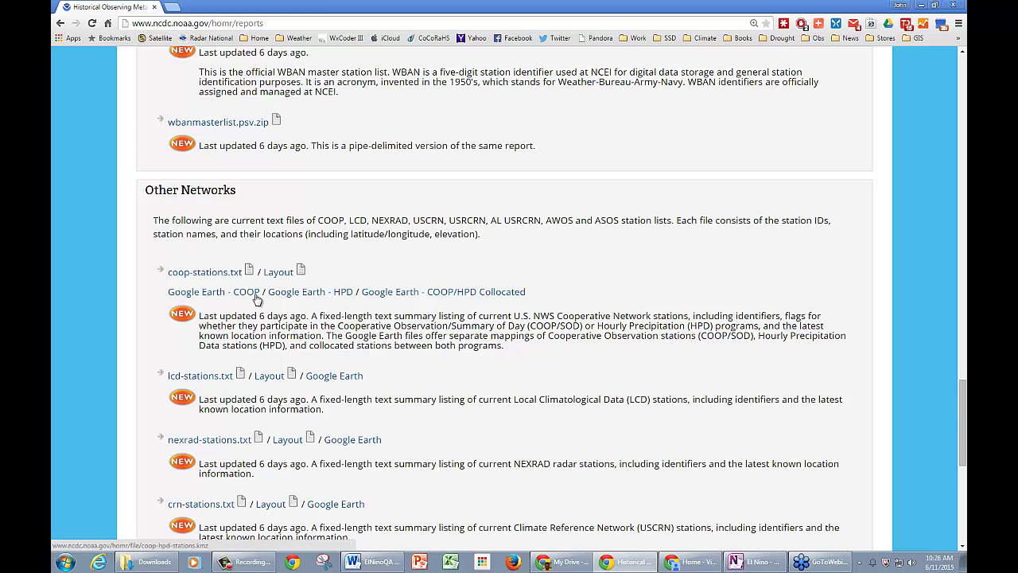
{"action": "left_click", "coordinate": [202, 293]}
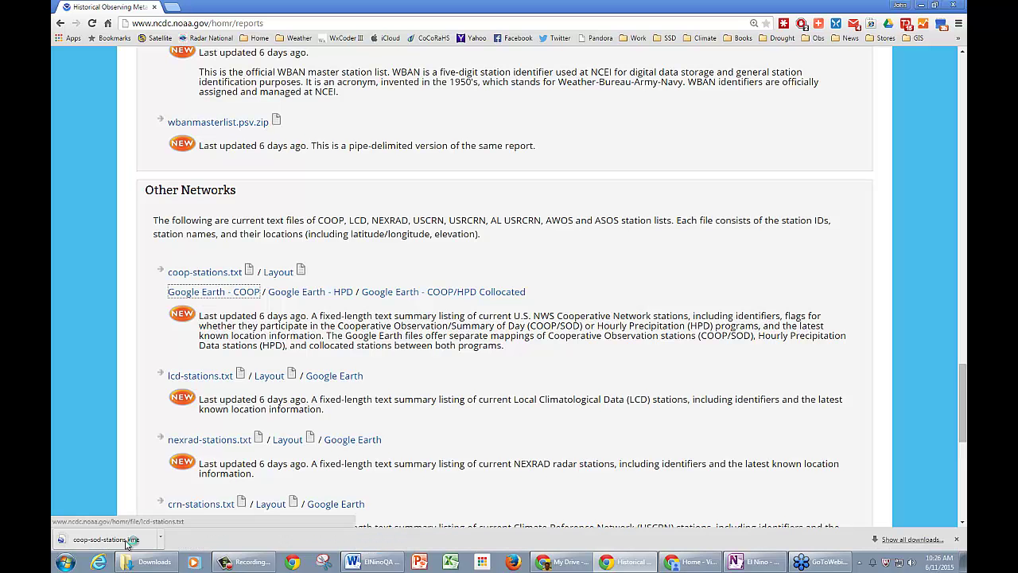
- Open the downloaded coop-sod-stations.kmz file in Google Earth and dismiss the start-up tip
{"action": "left_click", "coordinate": [125, 544]}
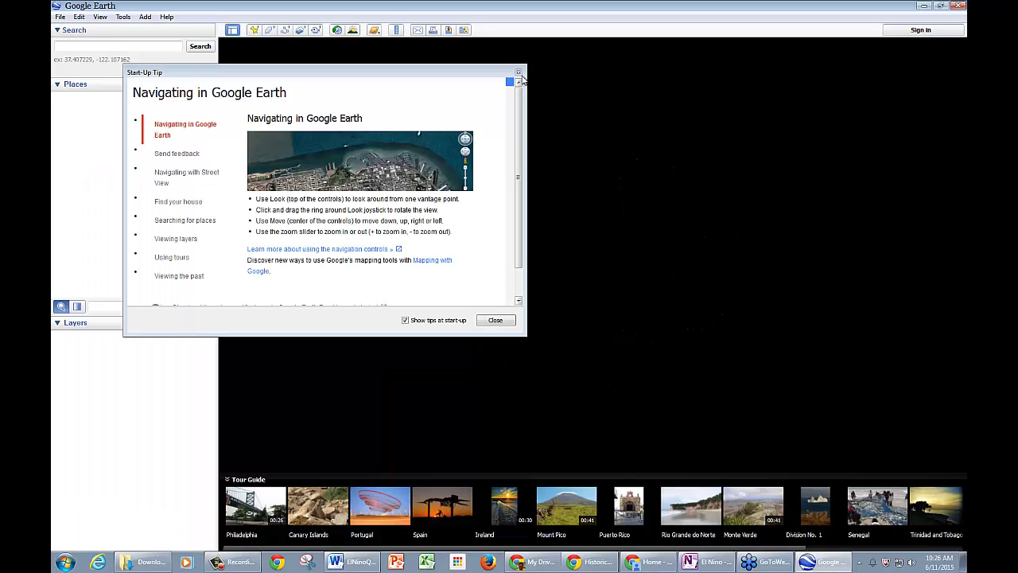
{"action": "left_click", "coordinate": [518, 74]}
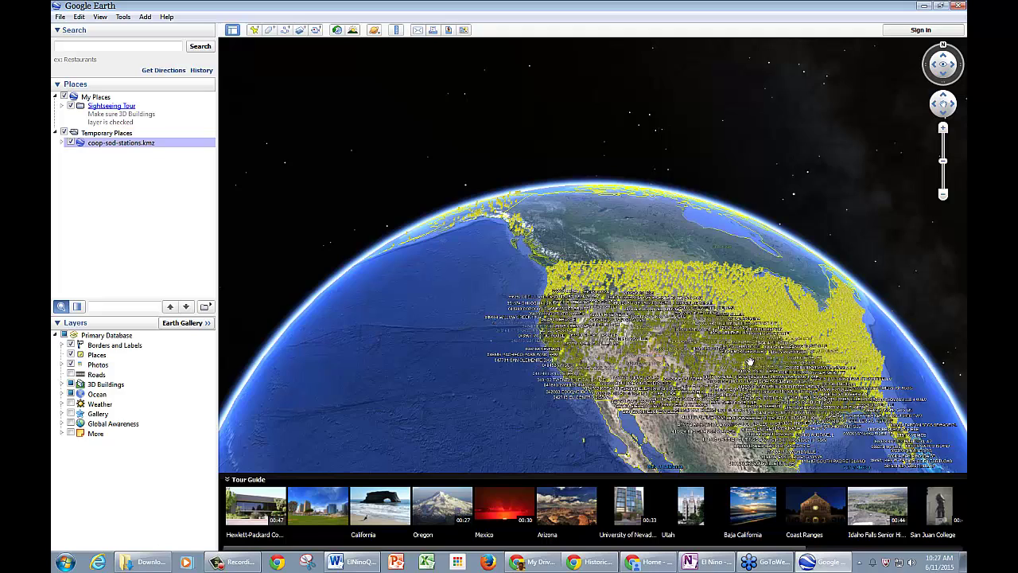
- Examine the COOP station pins up close along the Kansas–Oklahoma border around Arkansas City and Newkirk
{"action": "scroll", "coordinate": [750, 362], "scroll_direction": "up", "scroll_amount": 3}
{"action": "scroll", "coordinate": [750, 362], "scroll_direction": "up", "scroll_amount": 3}
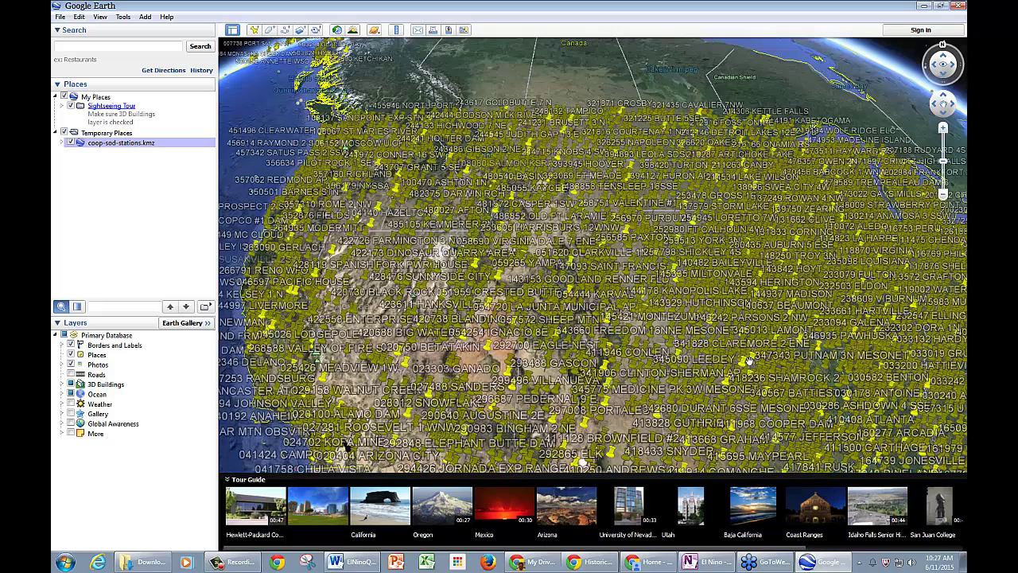
{"action": "scroll", "coordinate": [750, 362], "scroll_direction": "up", "scroll_amount": 3}
{"action": "scroll", "coordinate": [750, 362], "scroll_direction": "up", "scroll_amount": 3}
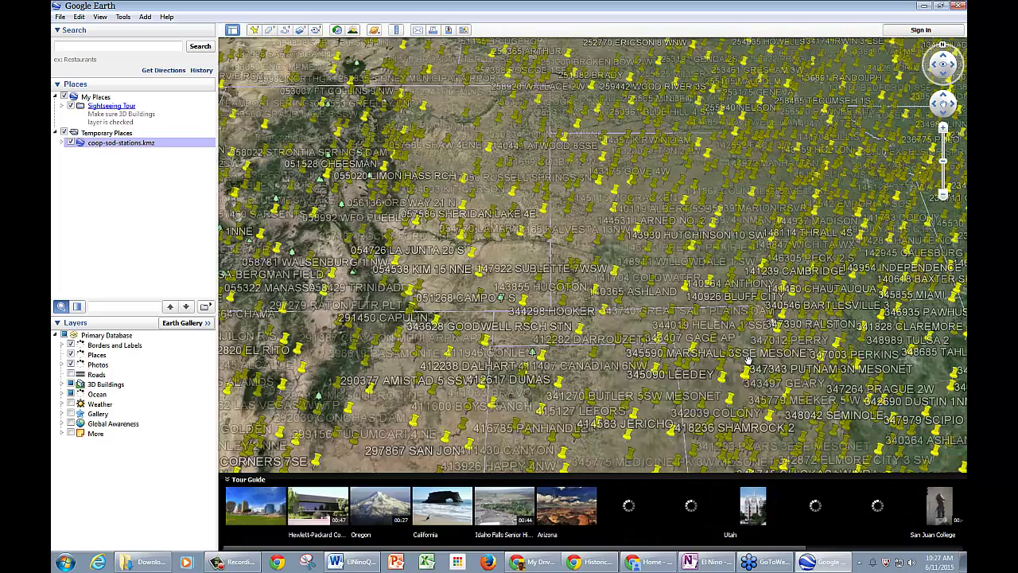
{"action": "scroll", "coordinate": [749, 359], "scroll_direction": "up", "scroll_amount": 3}
{"action": "scroll", "coordinate": [749, 358], "scroll_direction": "up", "scroll_amount": 3}
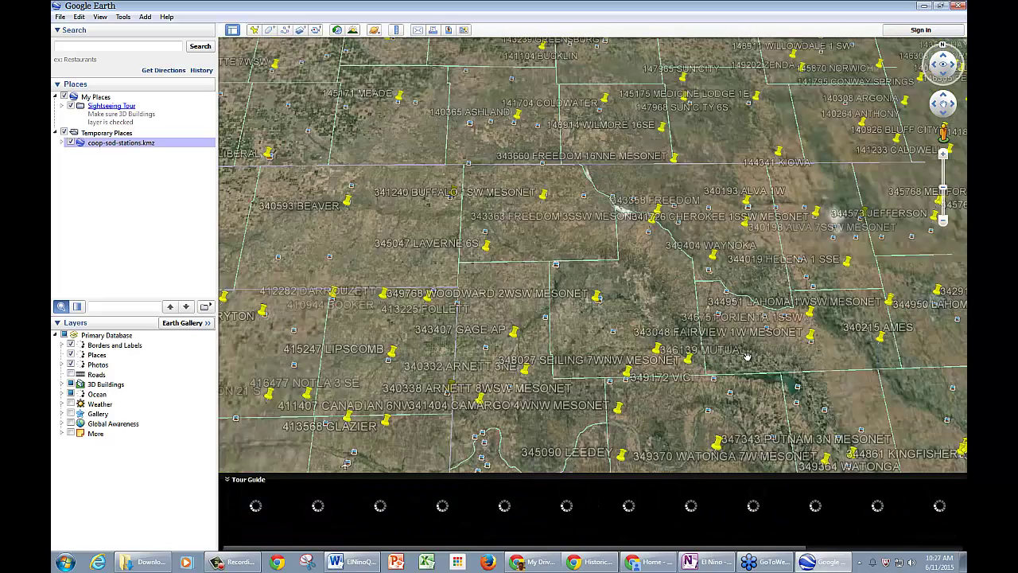
{"action": "scroll", "coordinate": [747, 356], "scroll_direction": "up", "scroll_amount": 3}
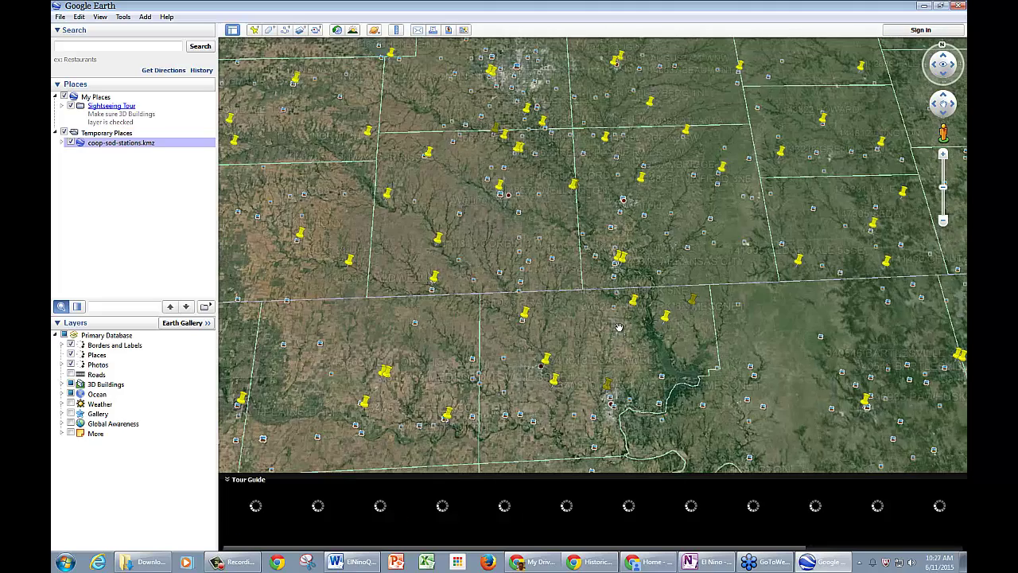
{"action": "scroll", "coordinate": [619, 327], "scroll_direction": "up", "scroll_amount": 2}
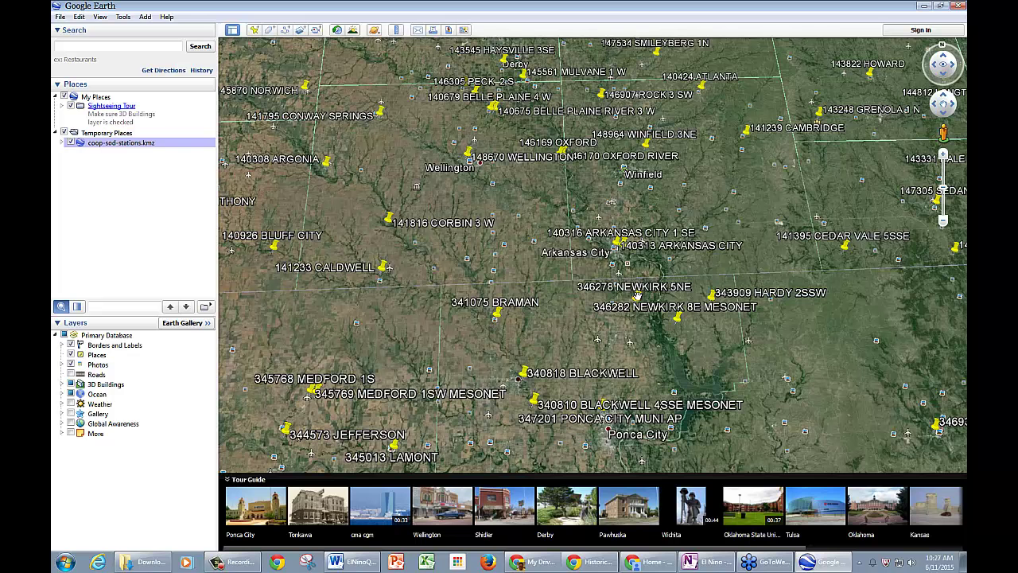
{"action": "right_click", "coordinate": [636, 295]}
{"action": "left_click", "coordinate": [255, 32]}
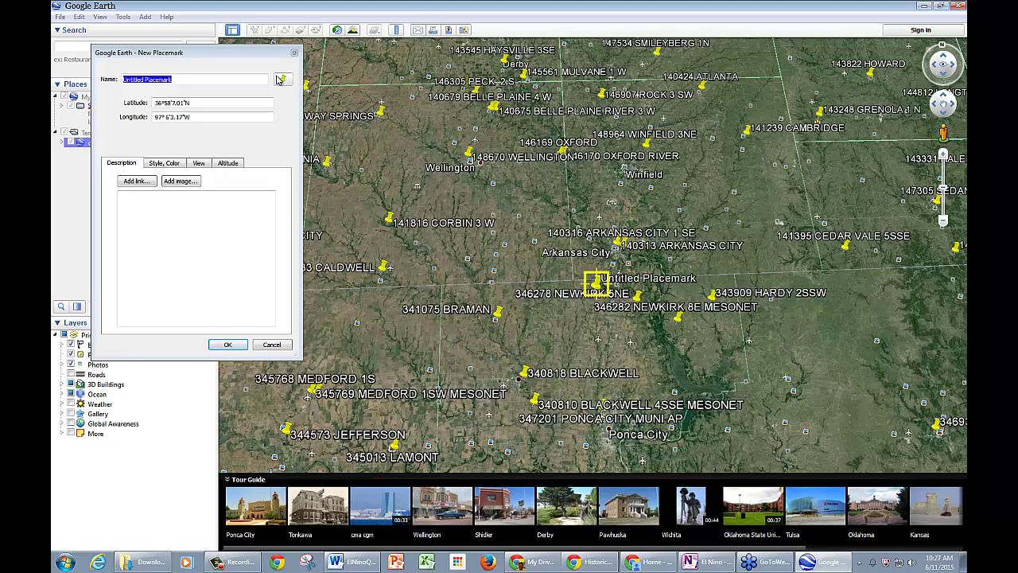
{"action": "left_click", "coordinate": [271, 345]}
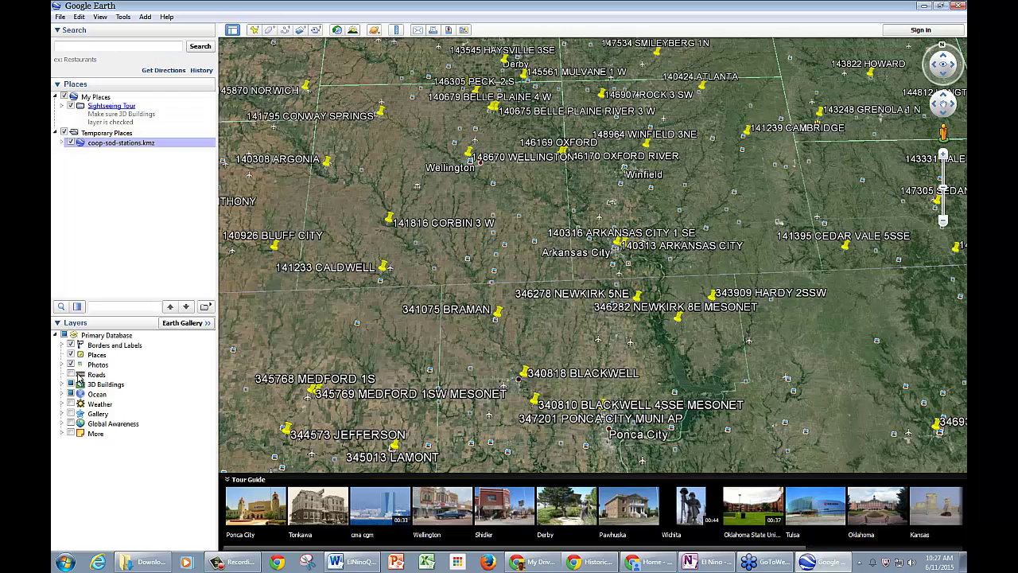
- Turn off the Photos, Places, and Borders and Labels layers so they do not clutter the station map
{"action": "left_click", "coordinate": [71, 364]}
{"action": "left_click", "coordinate": [71, 365]}
{"action": "left_click", "coordinate": [70, 354]}
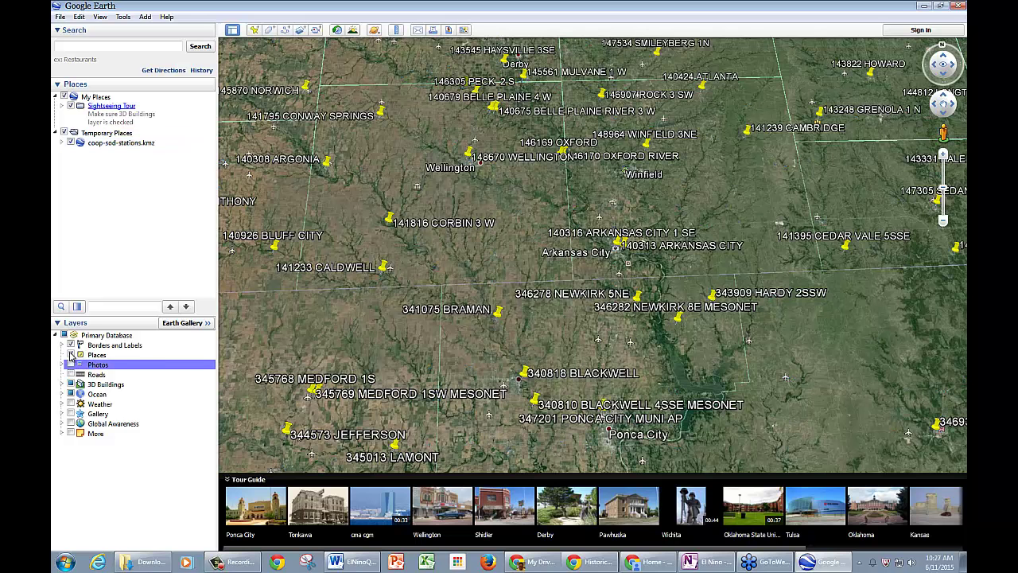
{"action": "left_click", "coordinate": [71, 355]}
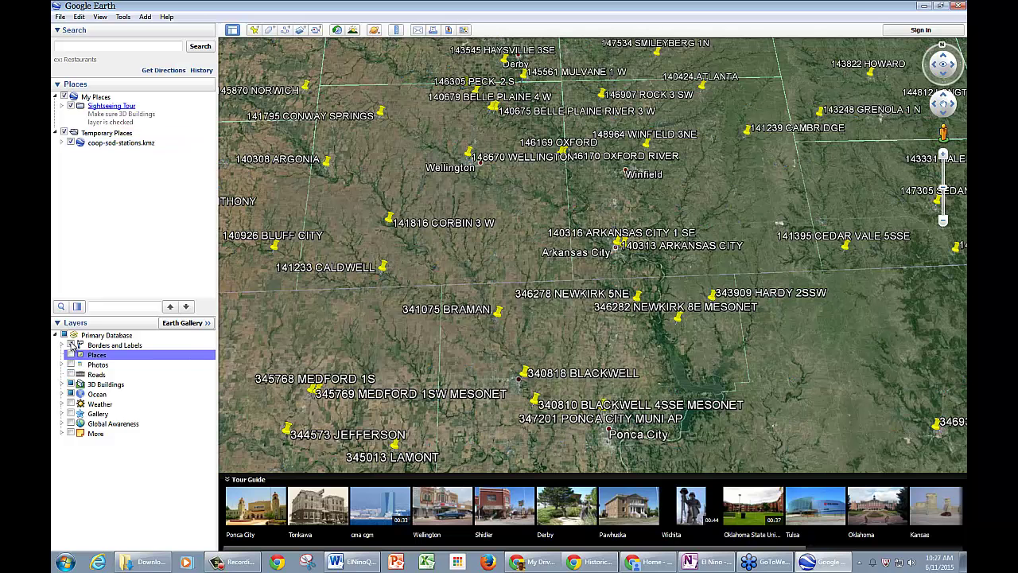
{"action": "key", "text": "Up"}
{"action": "key", "text": "space"}
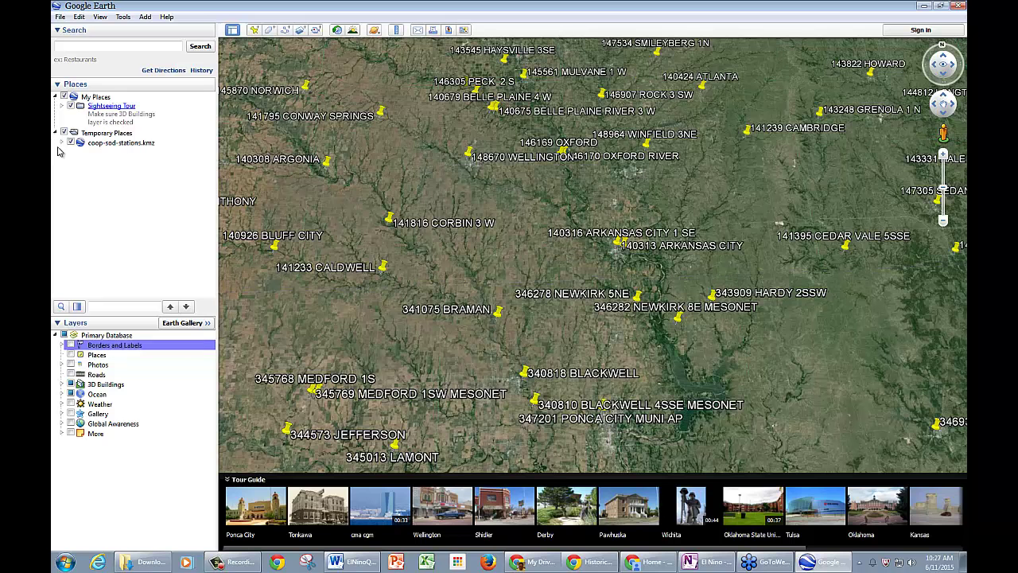
- Expand the coop-sod-stations.kmz contents down to the state folders and hide all COOP_SOD stations
{"action": "left_click", "coordinate": [61, 144]}
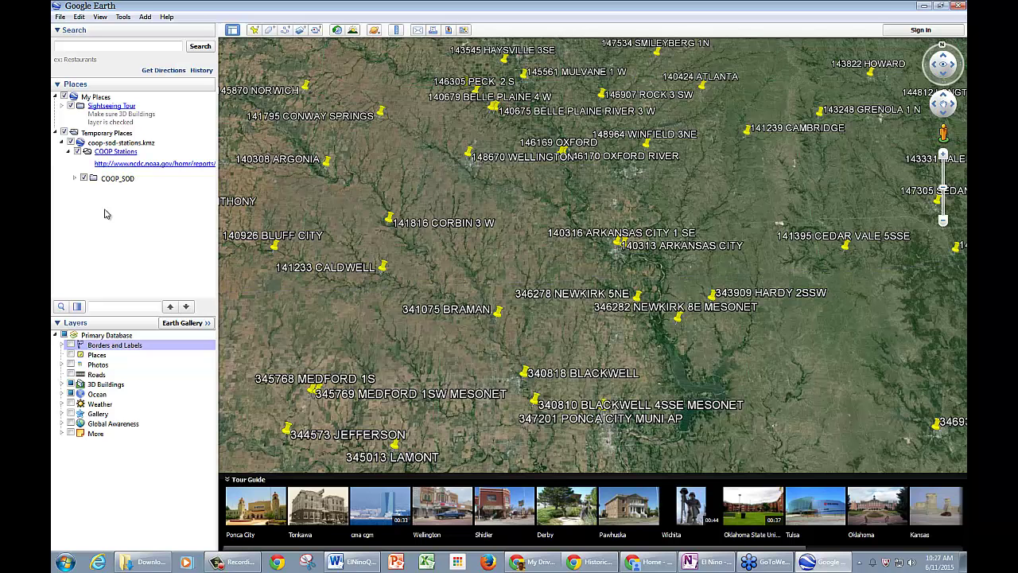
{"action": "scroll", "coordinate": [125, 207], "scroll_direction": "down", "scroll_amount": 3}
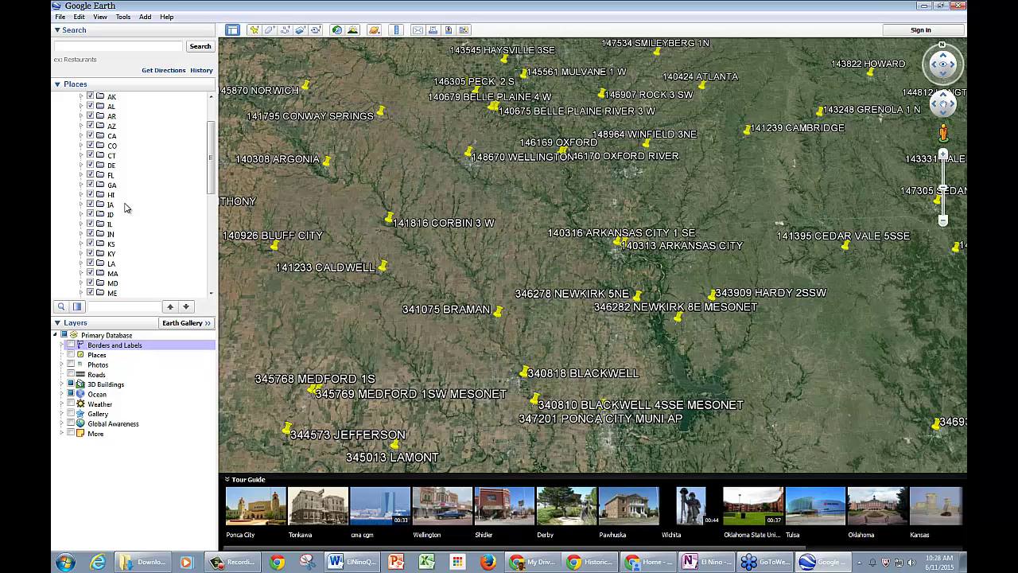
{"action": "scroll", "coordinate": [87, 135], "scroll_direction": "up", "scroll_amount": 2}
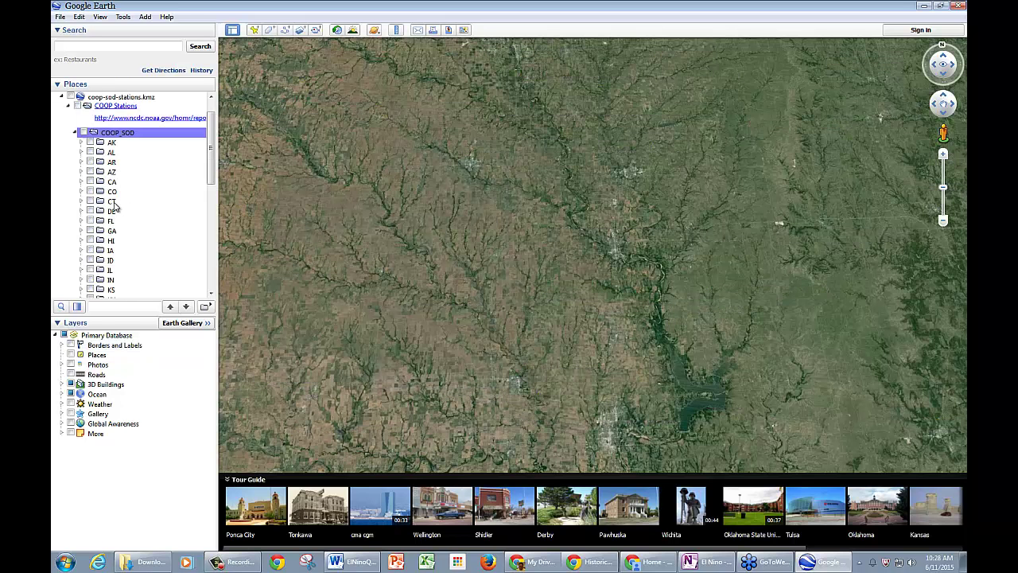
{"action": "scroll", "coordinate": [90, 198], "scroll_direction": "down", "scroll_amount": 3}
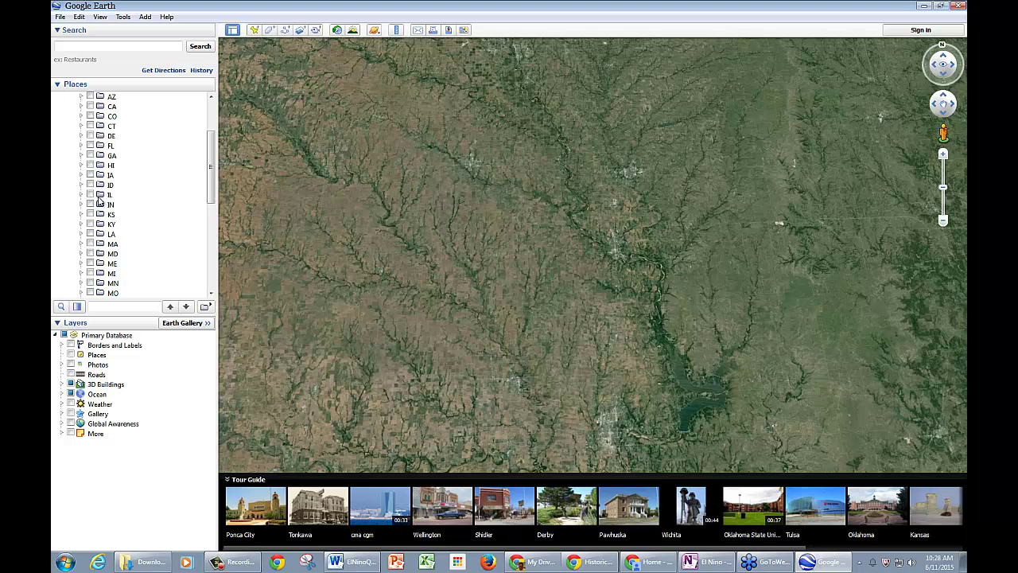
- Show only the stations in the IL folder and bring Illinois into view
{"action": "left_click", "coordinate": [99, 196]}
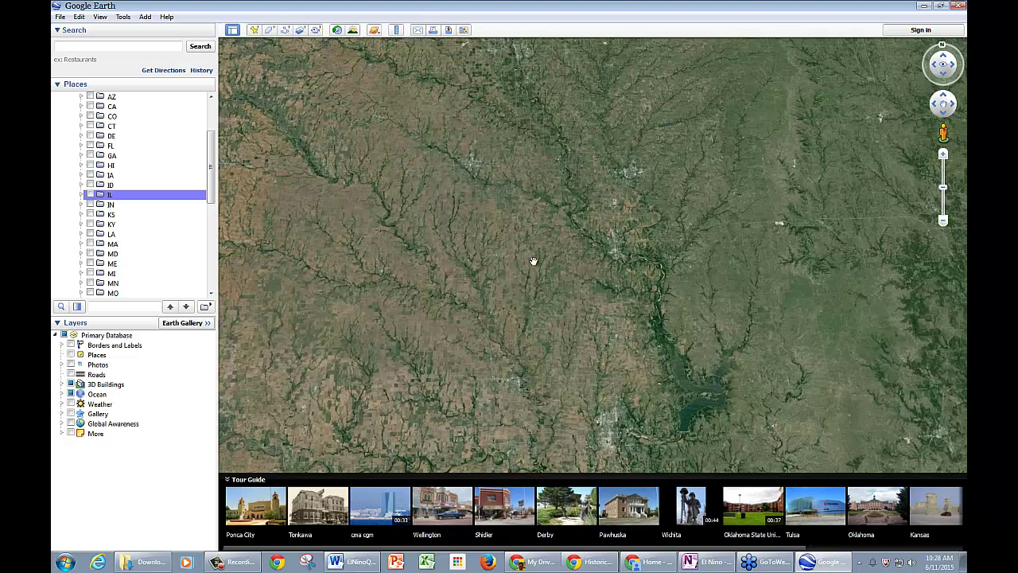
{"action": "scroll", "coordinate": [533, 261], "scroll_direction": "down", "scroll_amount": 2}
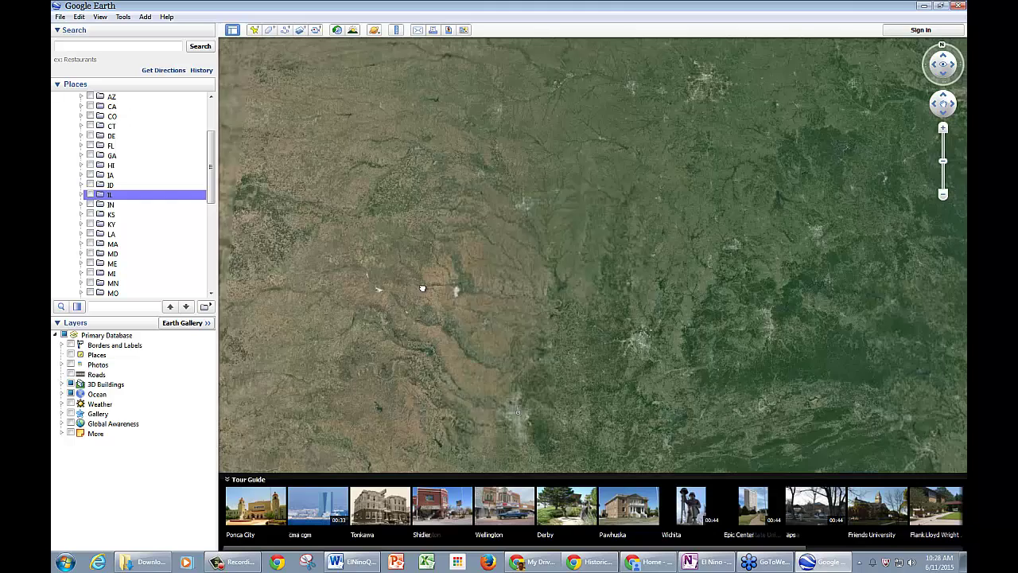
{"action": "left_click_drag", "start_coordinate": [423, 288], "coordinate": [224, 308]}
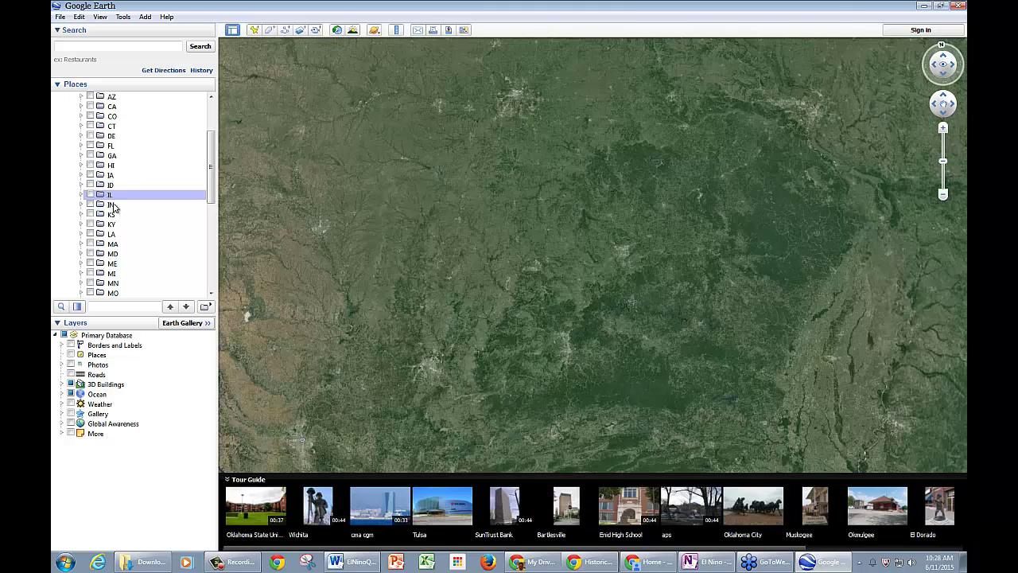
{"action": "left_click_drag", "start_coordinate": [602, 221], "coordinate": [599, 249]}
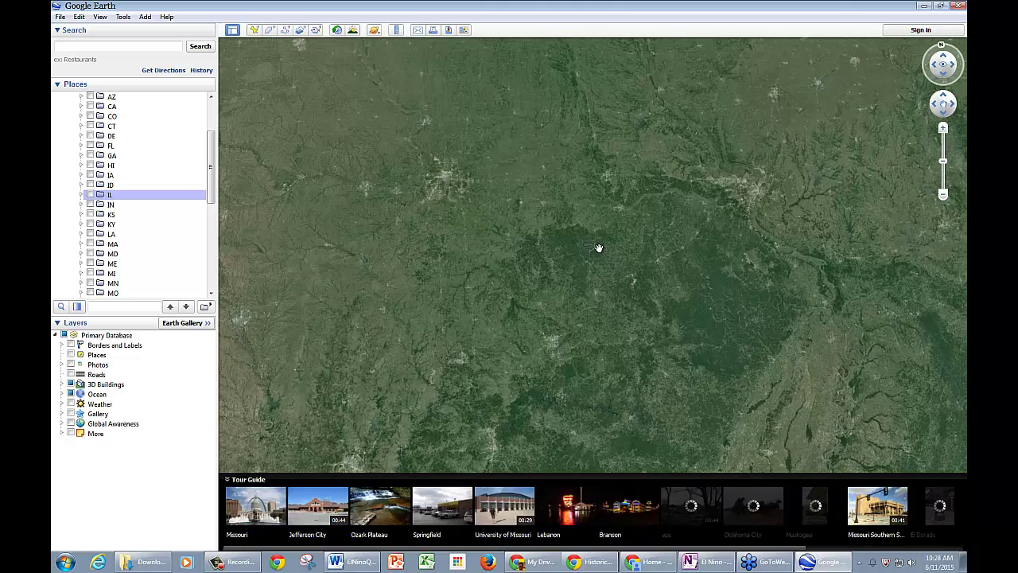
{"action": "key", "text": "space"}
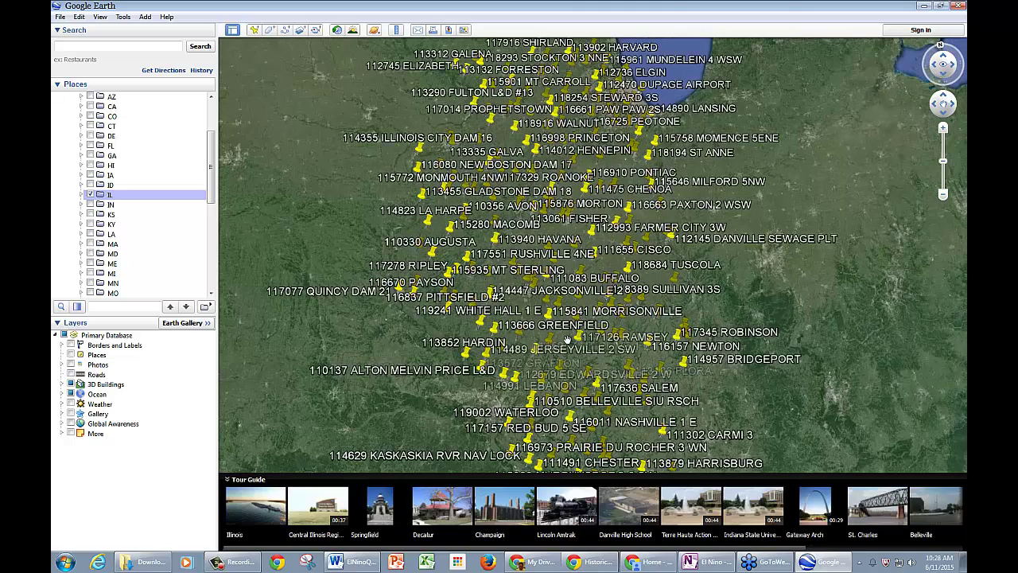
- Look over the Illinois COOP stations from the Effingham and Springfield areas up to Peoria and Bloomington
{"action": "scroll", "coordinate": [567, 340], "scroll_direction": "up", "scroll_amount": 2}
{"action": "scroll", "coordinate": [567, 340], "scroll_direction": "up", "scroll_amount": 2}
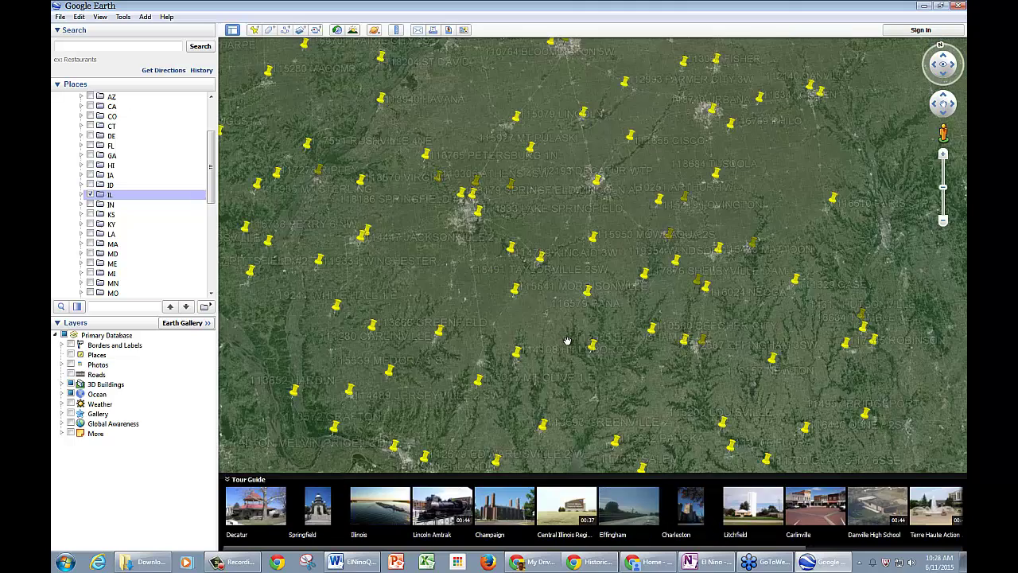
{"action": "scroll", "coordinate": [566, 340], "scroll_direction": "up", "scroll_amount": 2}
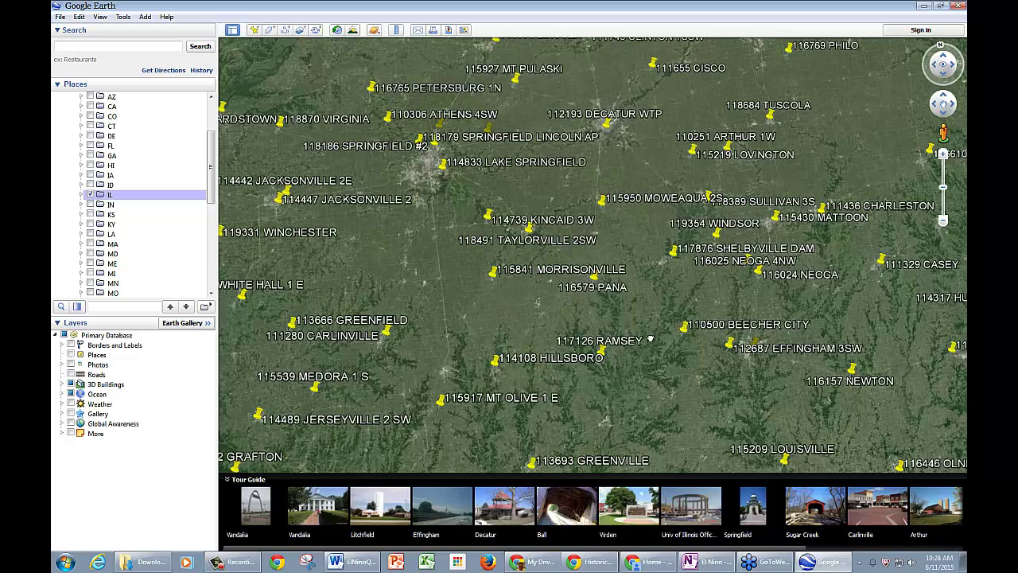
{"action": "key", "text": "Left"}
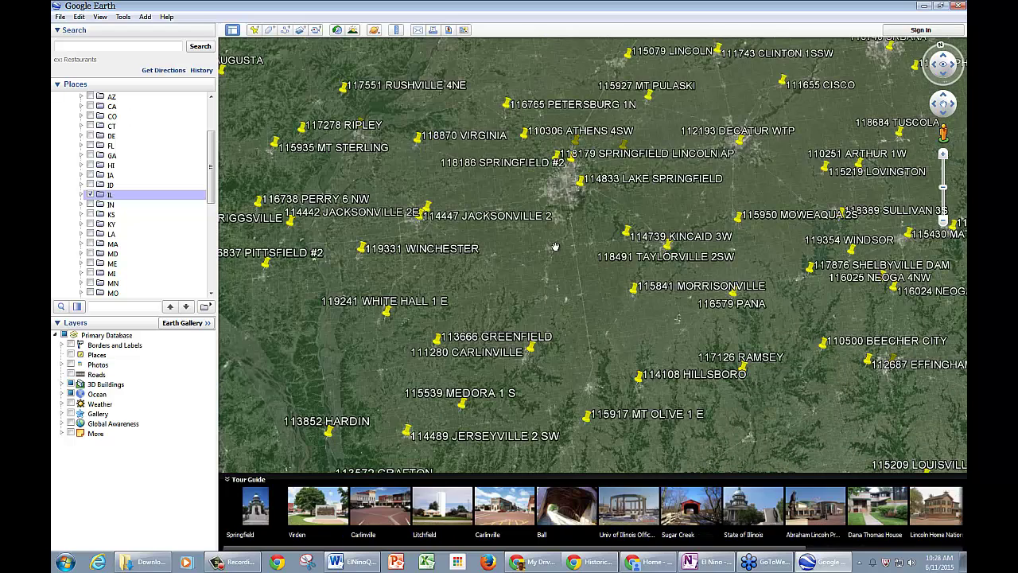
{"action": "key", "text": "Up"}
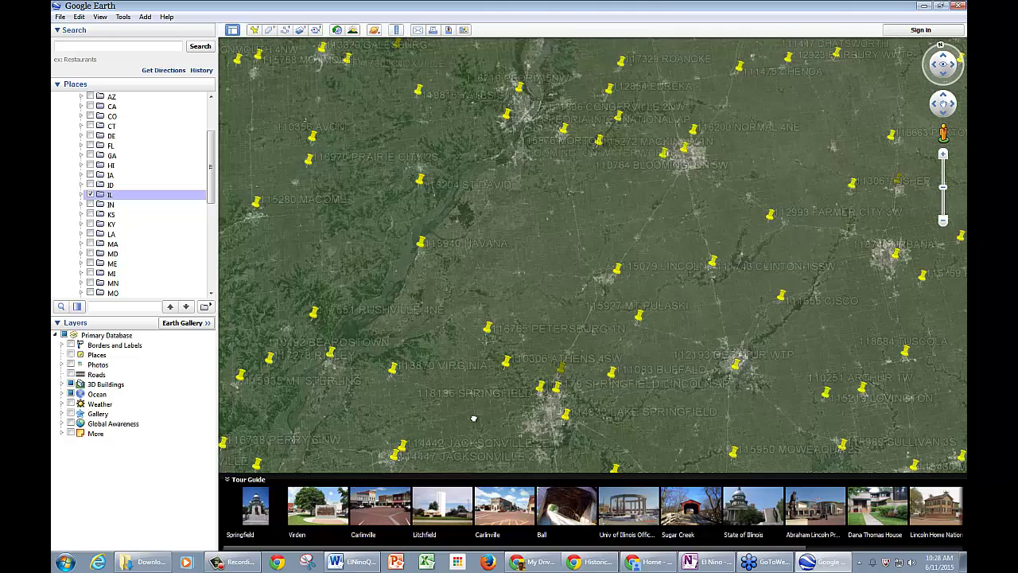
{"action": "key", "text": "Up"}
{"action": "scroll", "coordinate": [530, 338], "scroll_direction": "up", "scroll_amount": 2}
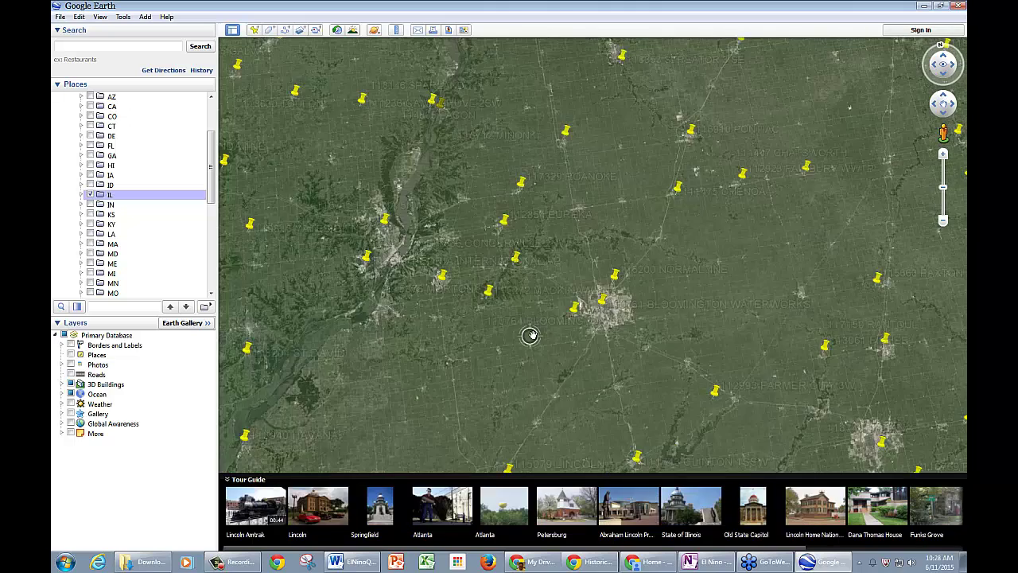
{"action": "scroll", "coordinate": [530, 335], "scroll_direction": "up", "scroll_amount": 2}
{"action": "key", "text": "Up"}
{"action": "key", "text": "Right"}
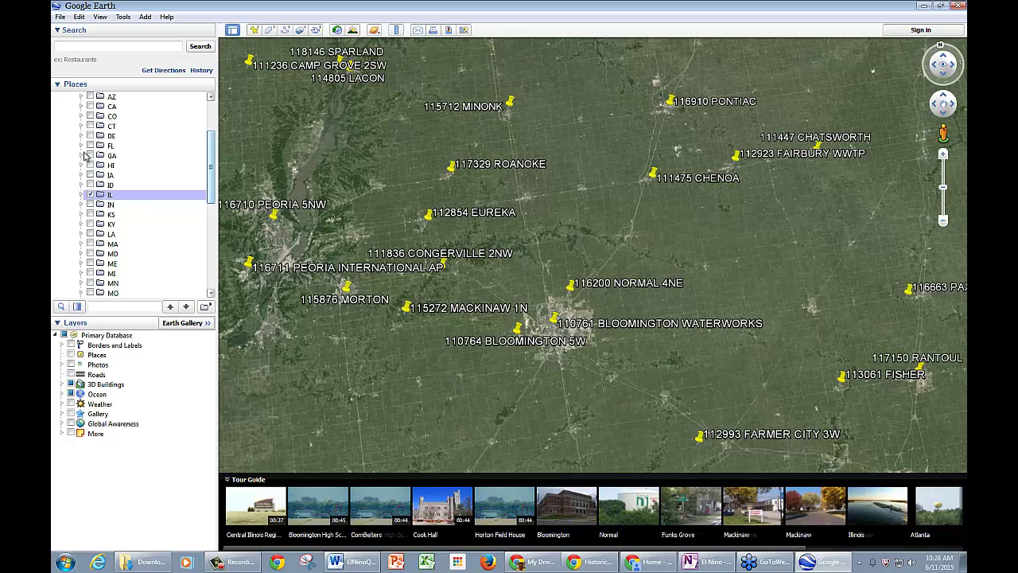
- Try to open the details of the 110764 BLOOMINGTON 5W station
{"action": "scroll", "coordinate": [76, 156], "scroll_direction": "up", "scroll_amount": 4}
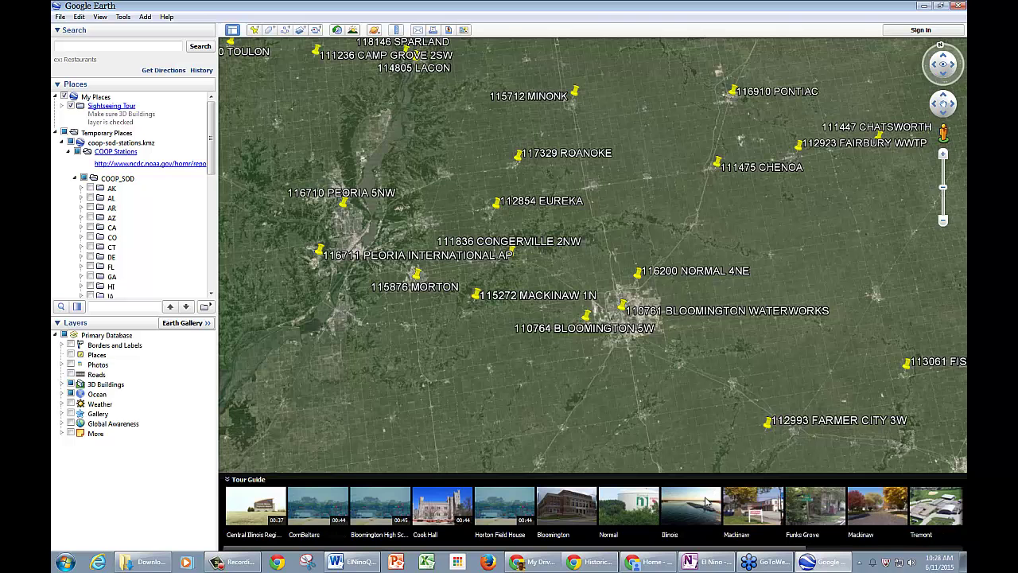
{"action": "left_click", "coordinate": [586, 315]}
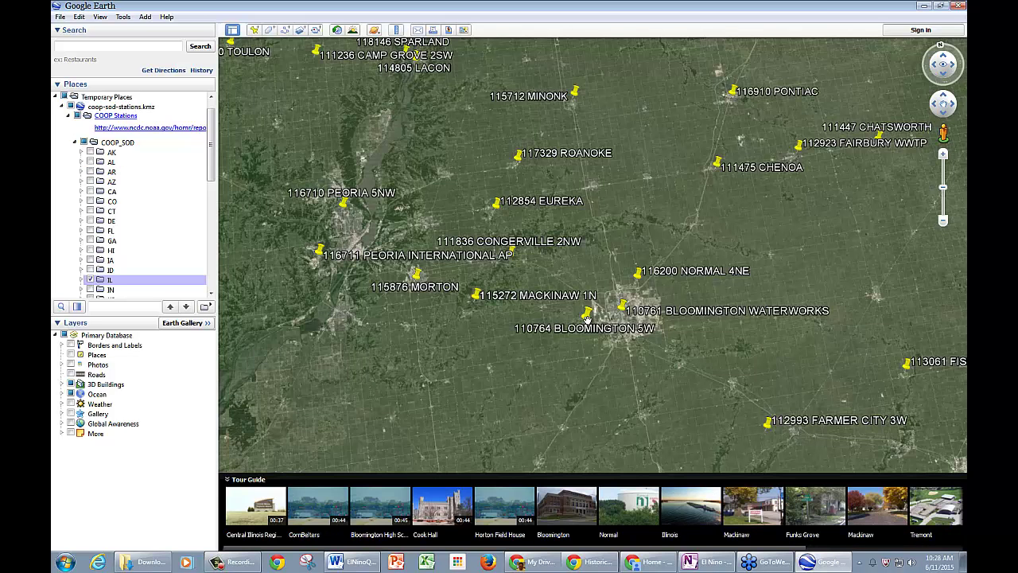
{"action": "left_click", "coordinate": [255, 30]}
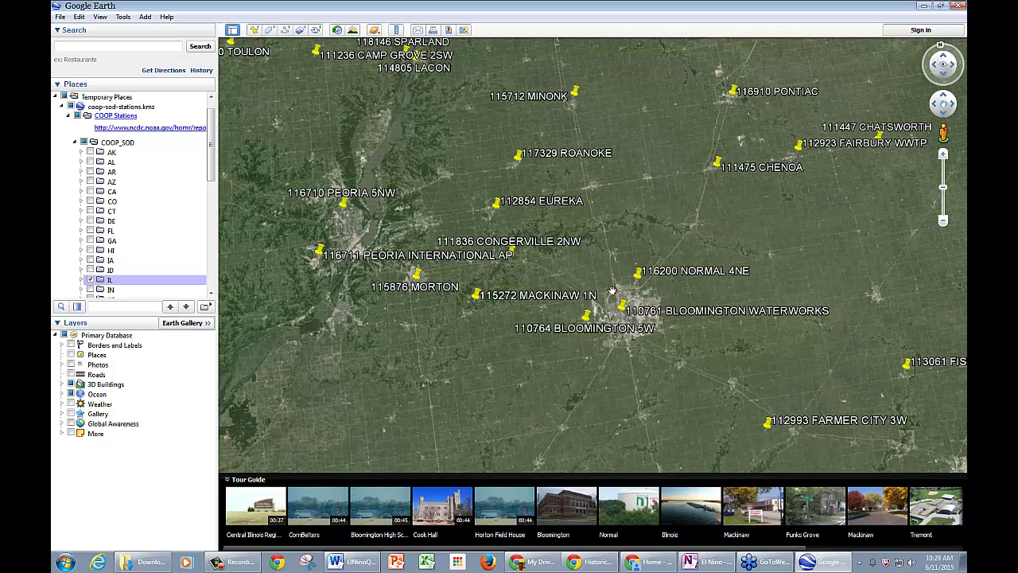
- Examine the mapped location of the 116200 NORMAL 4NE station at street level of detail
{"action": "scroll", "coordinate": [615, 288], "scroll_direction": "up", "scroll_amount": 1}
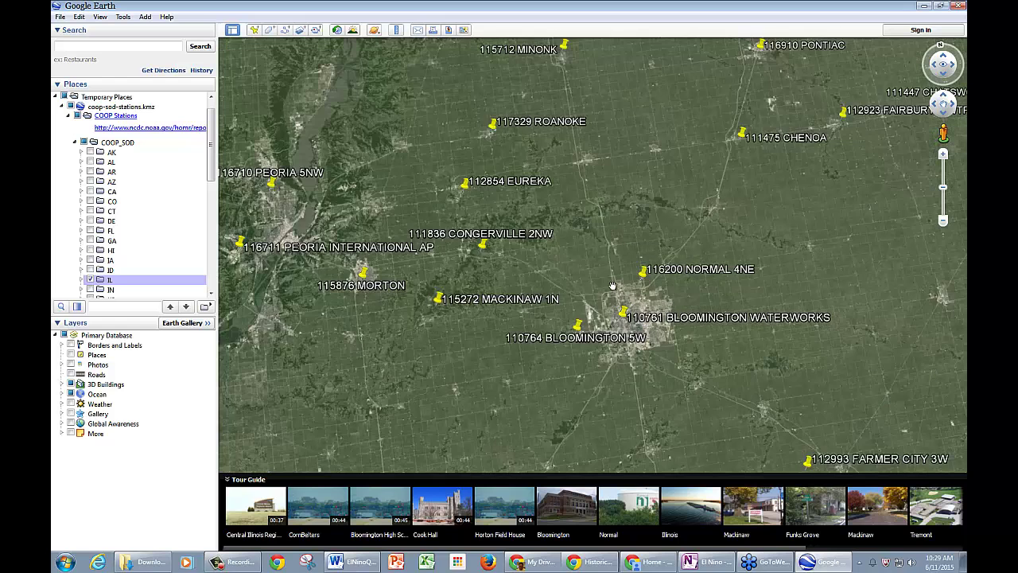
{"action": "scroll", "coordinate": [612, 284], "scroll_direction": "up", "scroll_amount": 2}
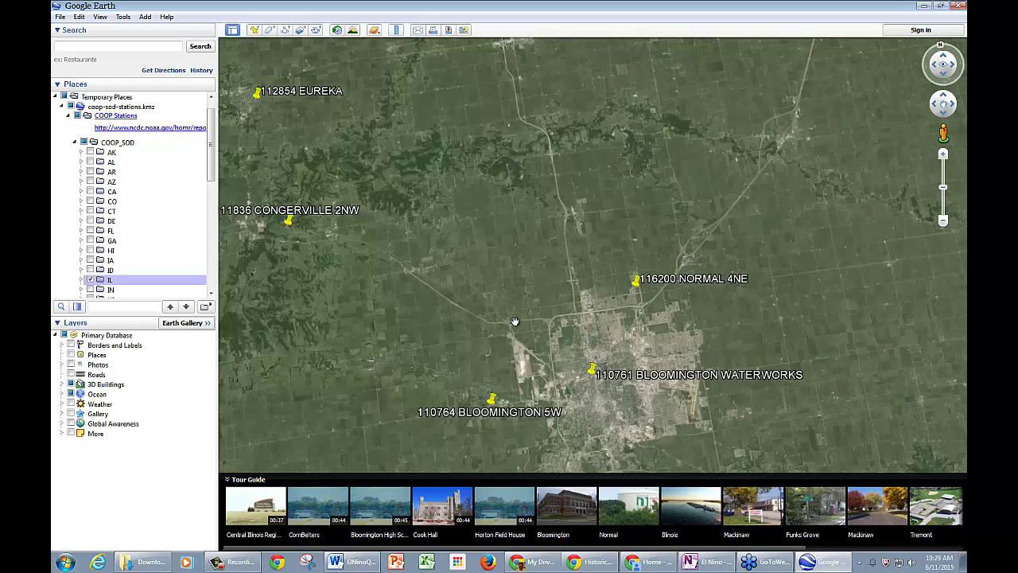
{"action": "scroll", "coordinate": [515, 320], "scroll_direction": "up", "scroll_amount": 2}
{"action": "scroll", "coordinate": [499, 306], "scroll_direction": "up", "scroll_amount": 2}
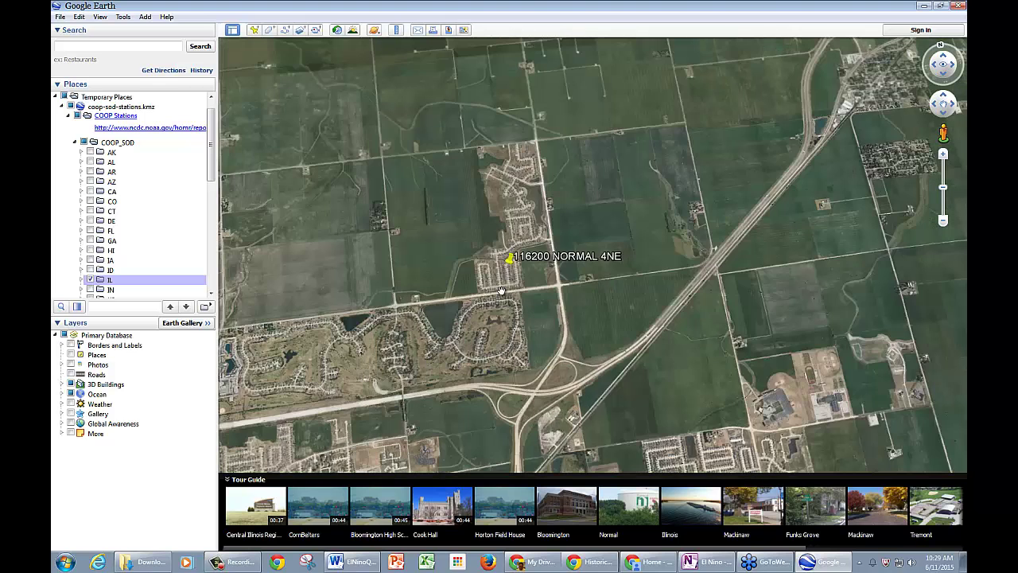
{"action": "scroll", "coordinate": [501, 291], "scroll_direction": "up", "scroll_amount": 2}
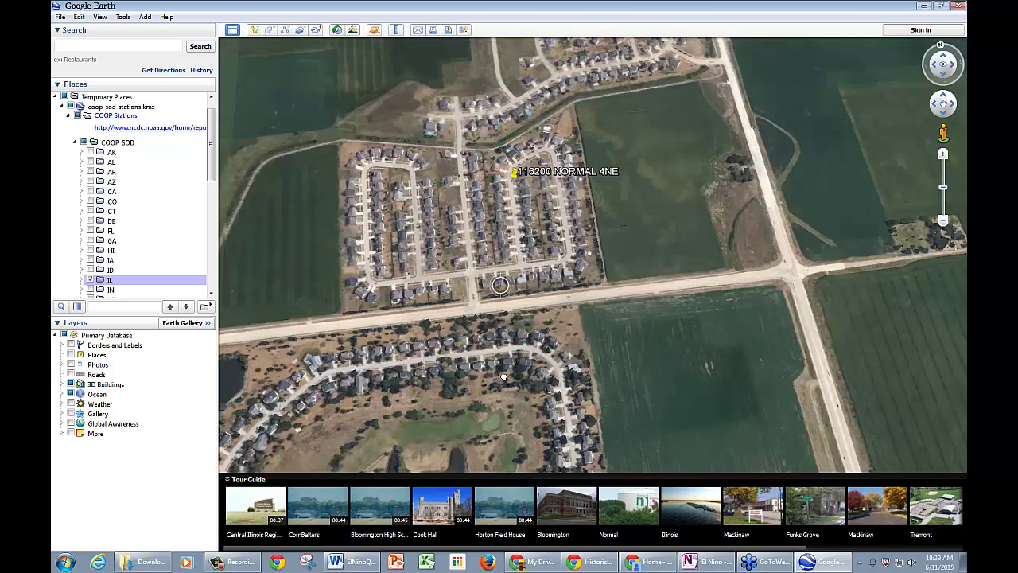
{"action": "scroll", "coordinate": [505, 354], "scroll_direction": "up", "scroll_amount": 1}
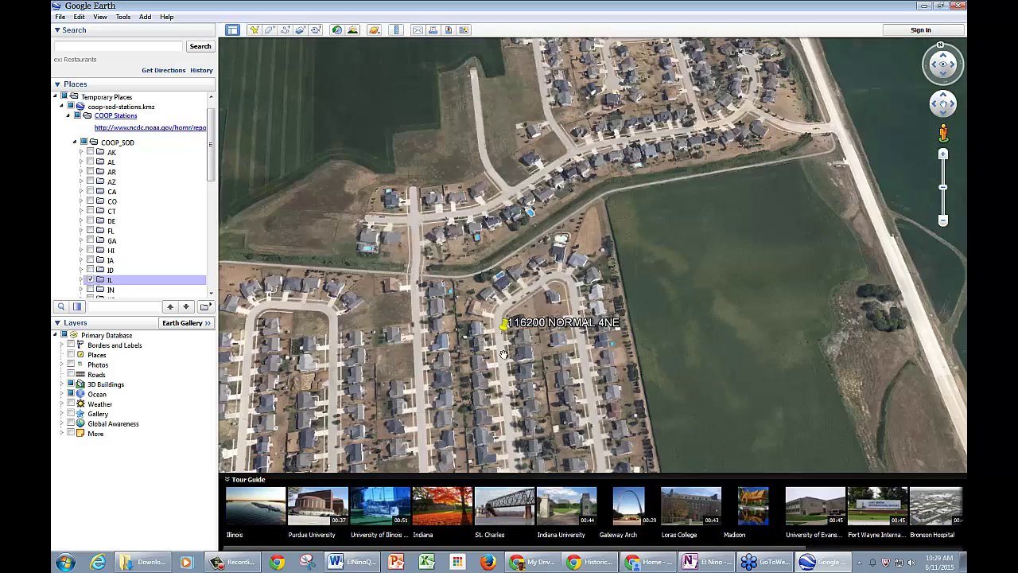
- Check the new placemark options beside the 116200 NORMAL 4NE station and dismiss them without adding a placemark
{"action": "scroll", "coordinate": [504, 354], "scroll_direction": "up", "scroll_amount": 1}
{"action": "scroll", "coordinate": [503, 353], "scroll_direction": "up", "scroll_amount": 1}
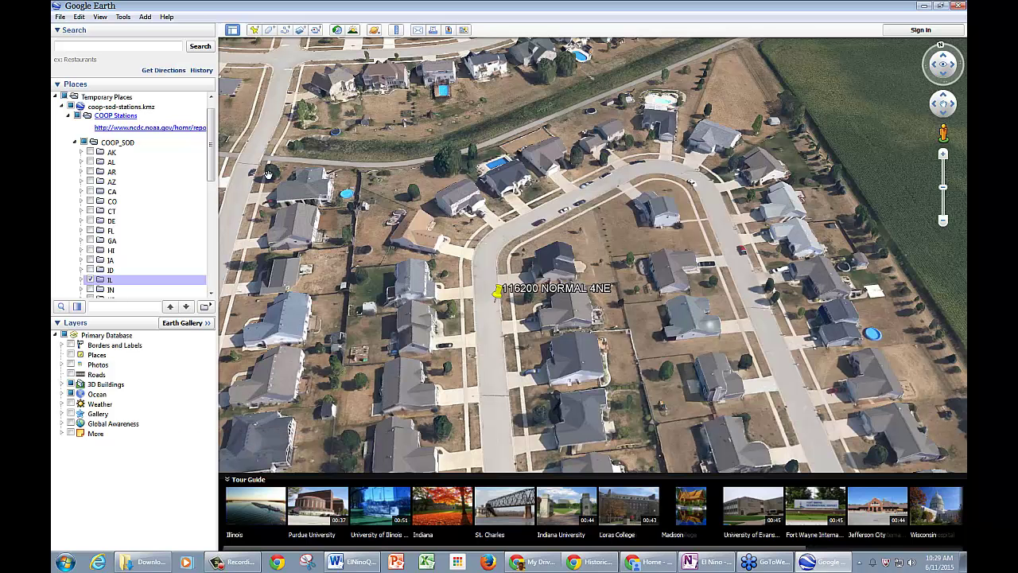
{"action": "left_click", "coordinate": [255, 31]}
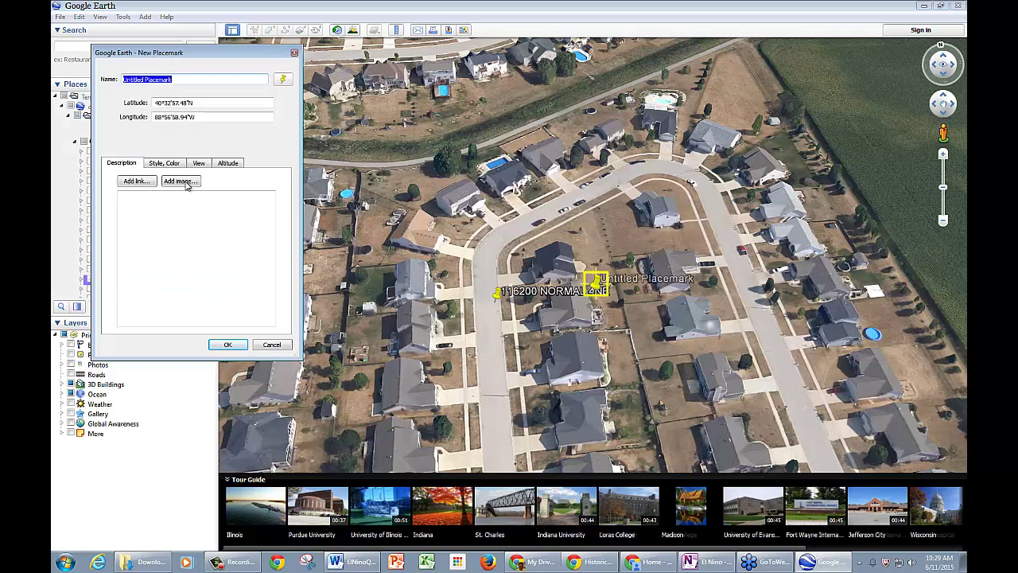
{"action": "left_click", "coordinate": [267, 344]}
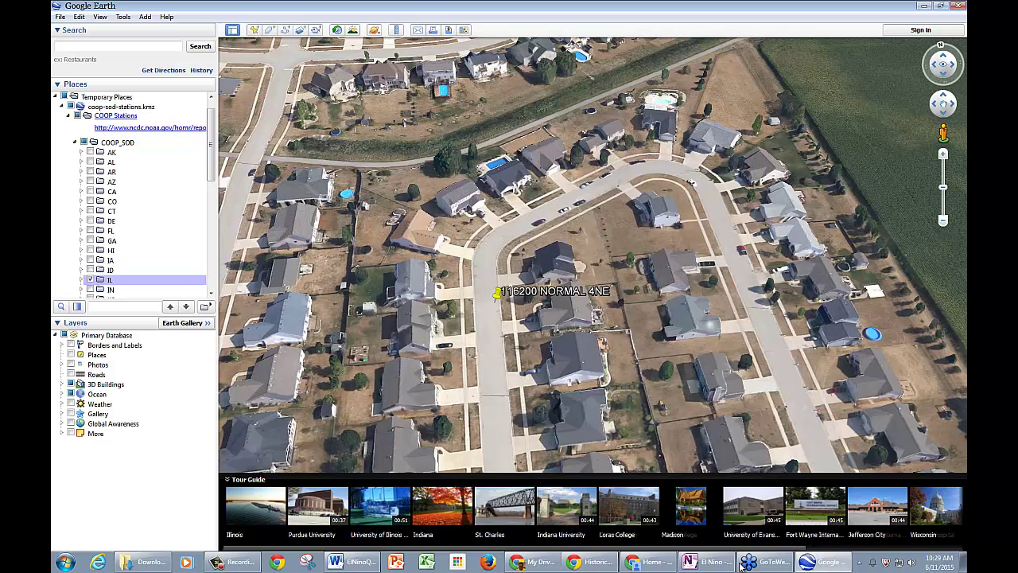
- Switch to Chrome's HOMR reports page and review the Other Networks station files, highlighting the update notes for nexrad-stations.txt and coop-stations.txt
{"action": "left_click", "coordinate": [590, 566]}
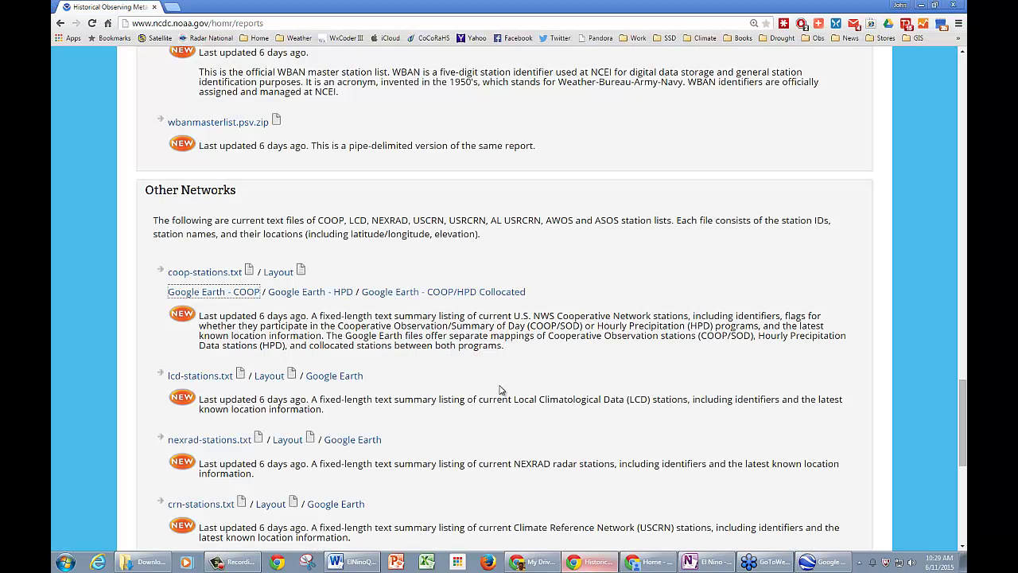
{"action": "scroll", "coordinate": [502, 395], "scroll_direction": "down", "scroll_amount": 2}
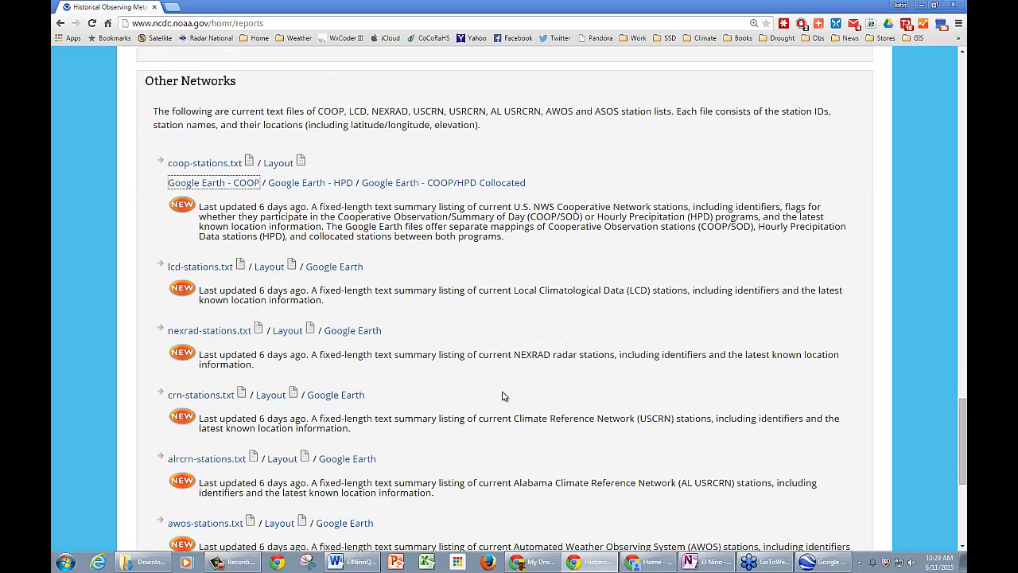
{"action": "scroll", "coordinate": [502, 396], "scroll_direction": "down", "scroll_amount": 1}
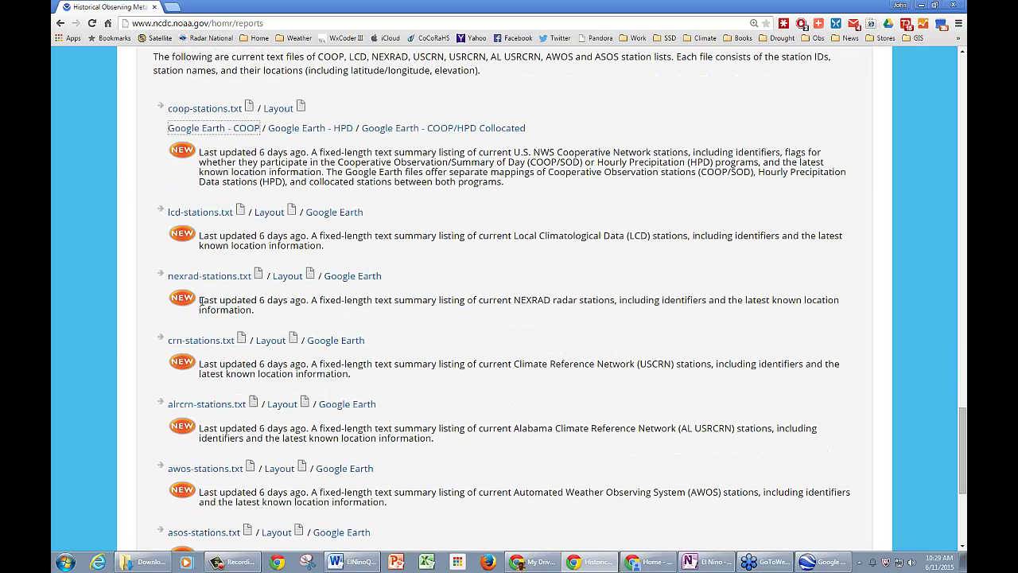
{"action": "triple_click", "coordinate": [311, 303]}
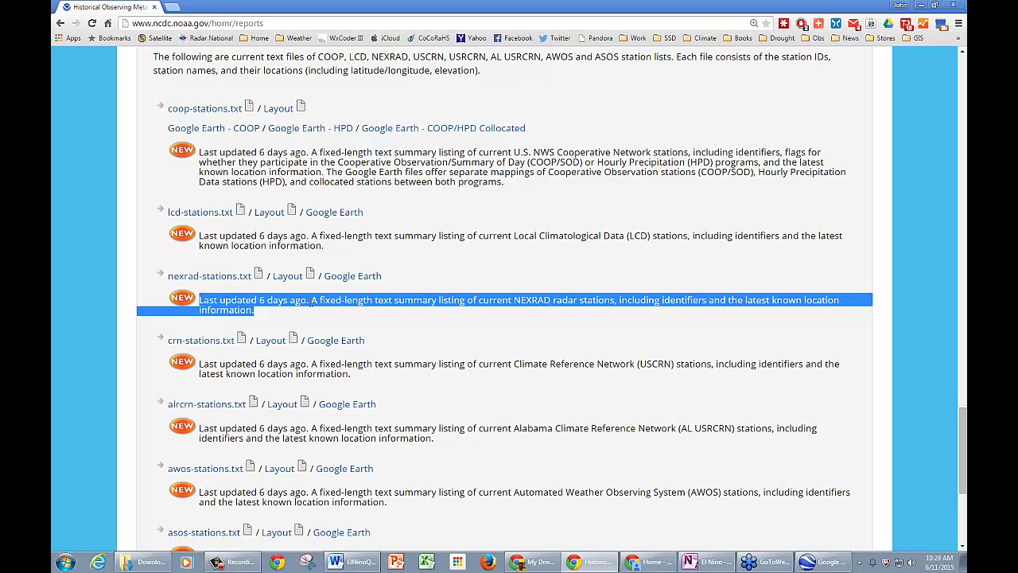
{"action": "left_click_drag", "start_coordinate": [199, 300], "coordinate": [311, 303]}
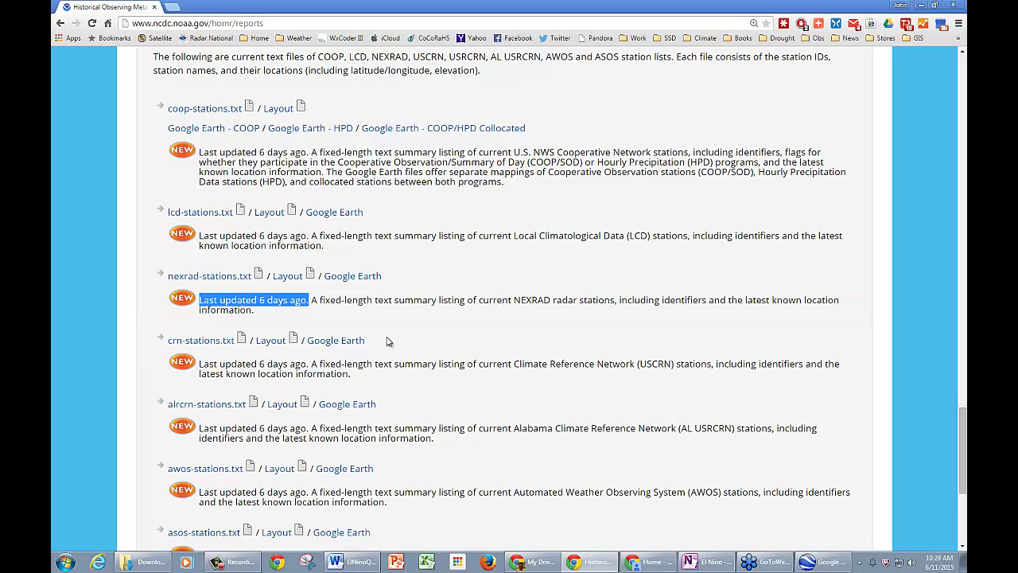
{"action": "scroll", "coordinate": [387, 341], "scroll_direction": "down", "scroll_amount": 1}
{"action": "scroll", "coordinate": [388, 341], "scroll_direction": "up", "scroll_amount": 2}
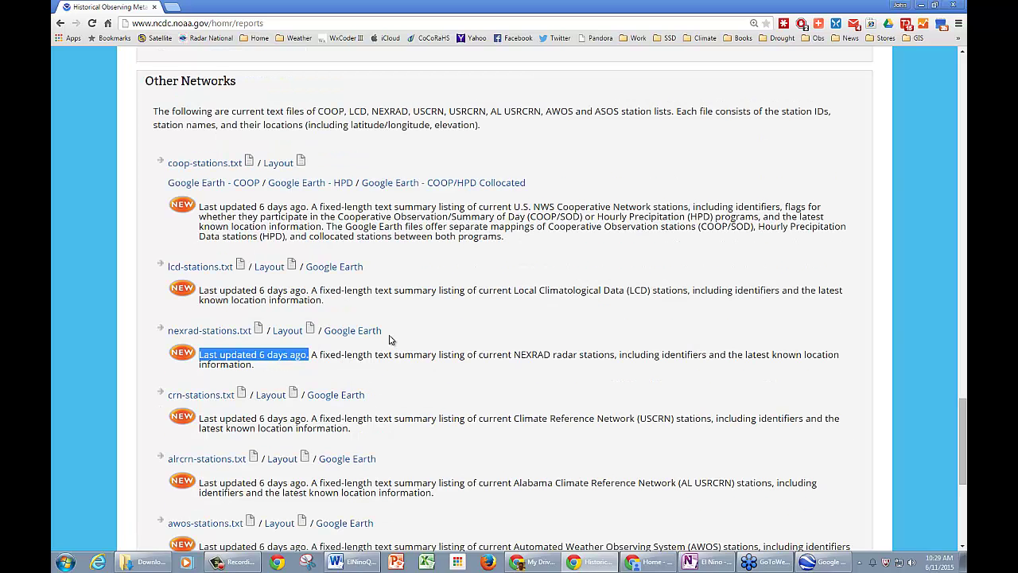
{"action": "scroll", "coordinate": [393, 340], "scroll_direction": "down", "scroll_amount": 1}
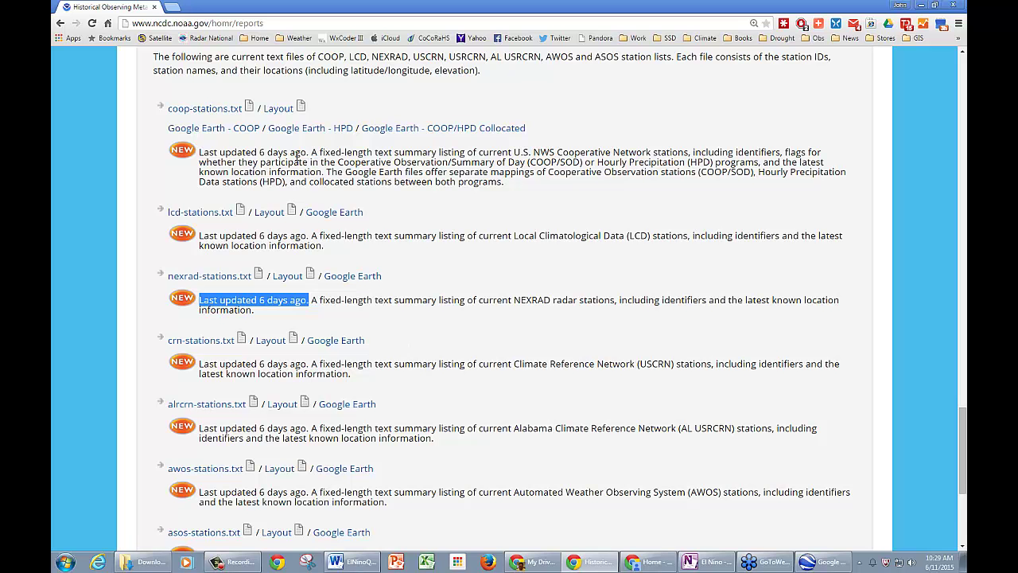
{"action": "left_click_drag", "start_coordinate": [198, 152], "coordinate": [316, 152]}
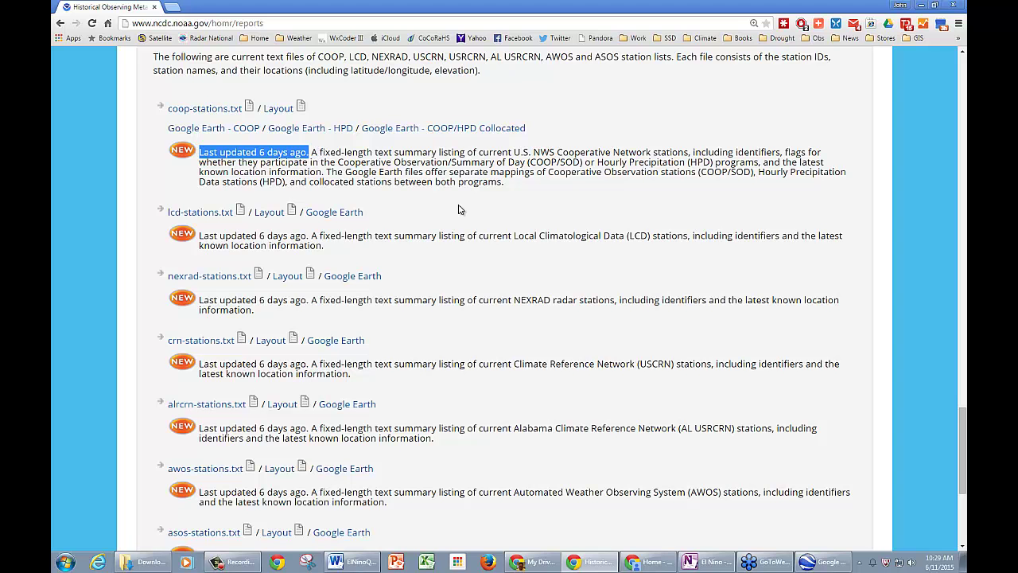
- View the layout document for coop-stations.txt, return to the reports page and look over the remaining network files
{"action": "left_click", "coordinate": [278, 109]}
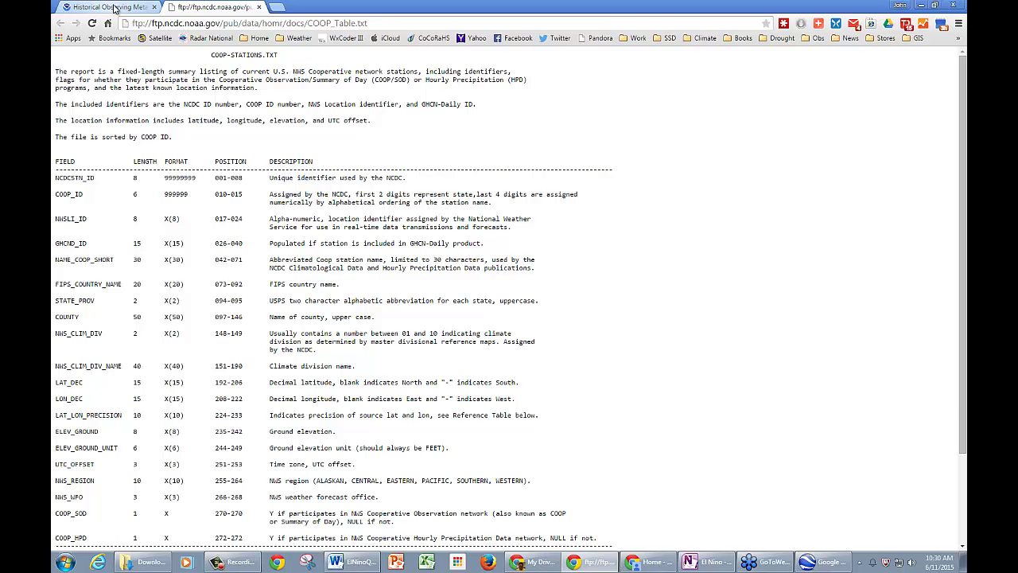
{"action": "key", "text": "ctrl+shift+Tab"}
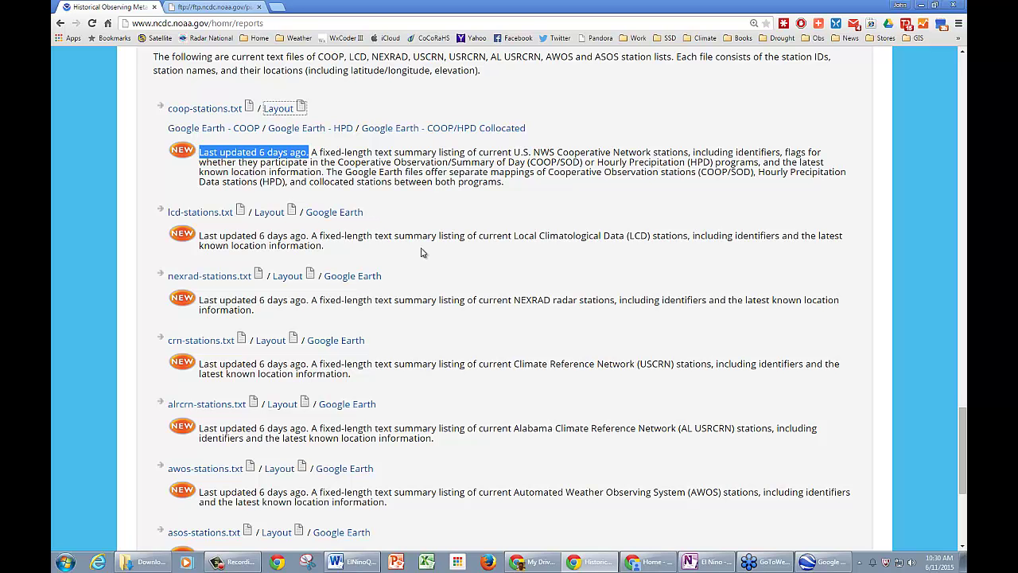
{"action": "scroll", "coordinate": [418, 249], "scroll_direction": "down", "scroll_amount": 1}
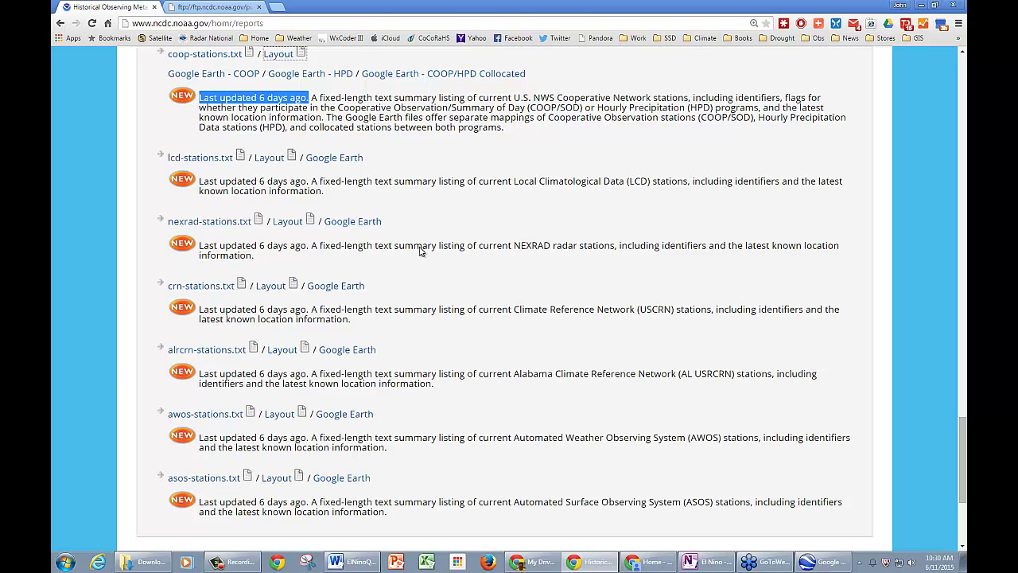
- Return from the reports page to the main HOMR page with the station history search
{"action": "scroll", "coordinate": [421, 251], "scroll_direction": "up", "scroll_amount": 6}
{"action": "scroll", "coordinate": [415, 249], "scroll_direction": "up", "scroll_amount": 8}
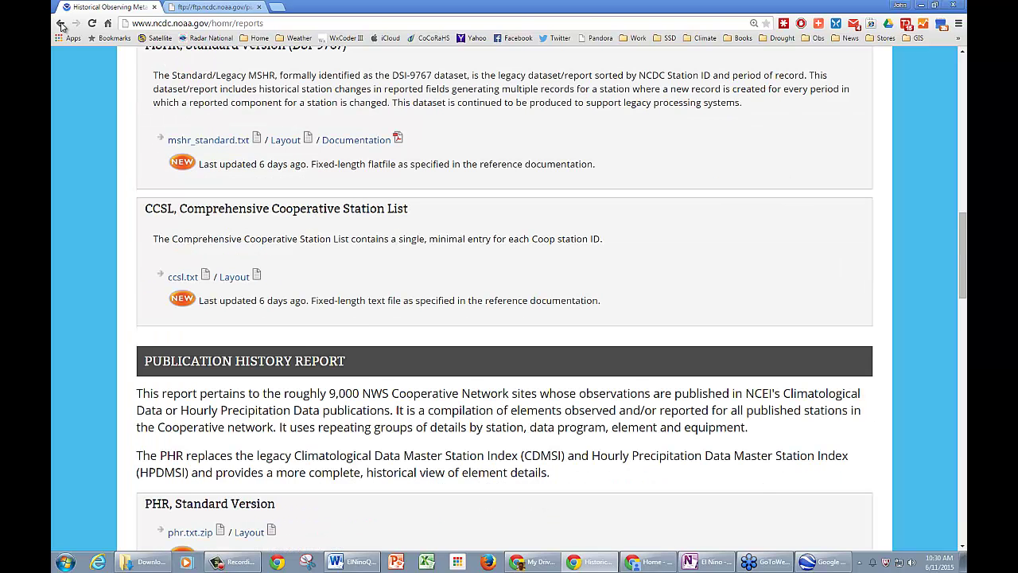
{"action": "left_click", "coordinate": [60, 25]}
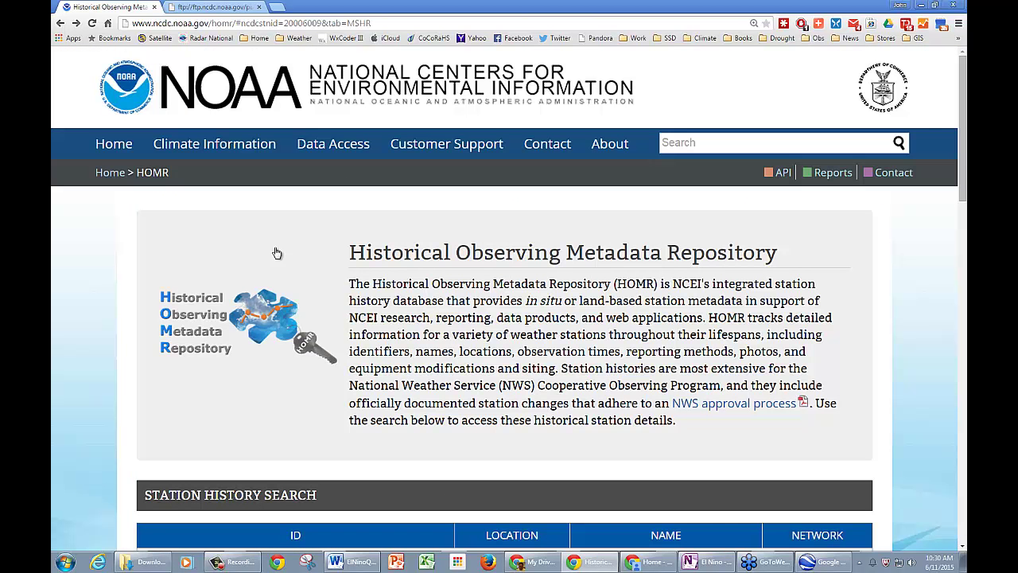
{"action": "scroll", "coordinate": [277, 253], "scroll_direction": "down", "scroll_amount": 1}
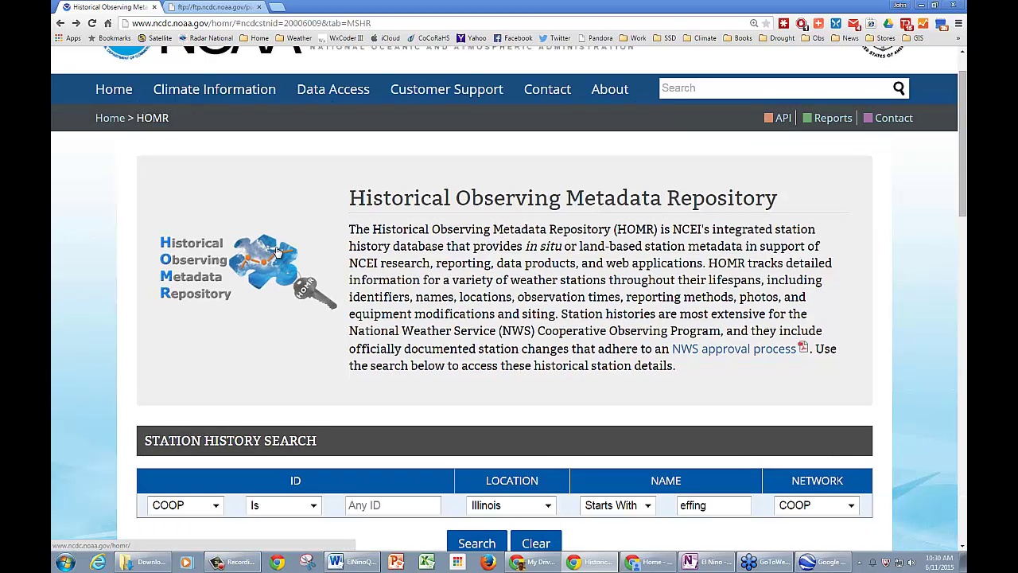
- View the first page of the NWS approval process PDF, close it and return to the HOMR page
{"action": "left_click", "coordinate": [724, 354]}
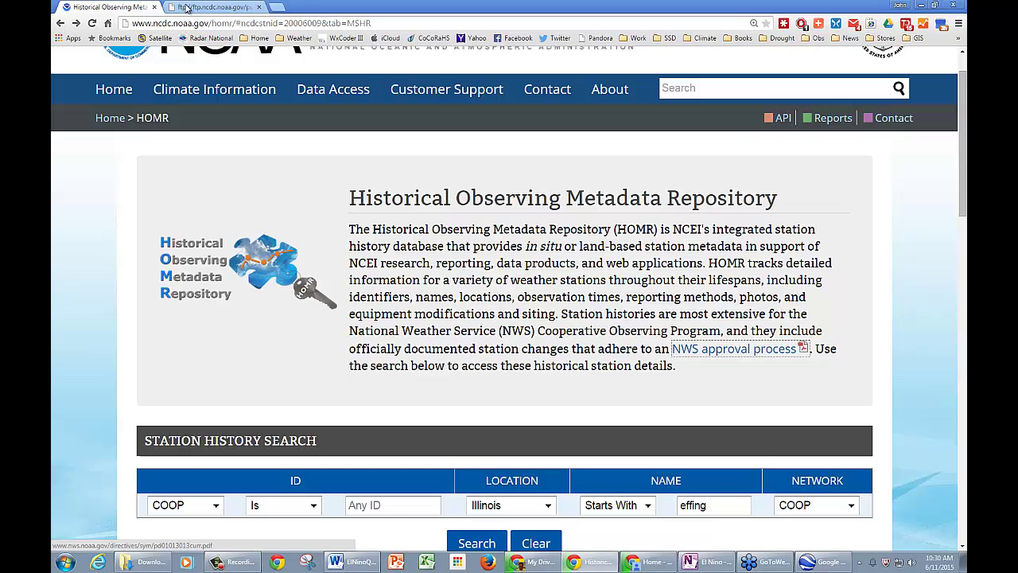
{"action": "left_click", "coordinate": [185, 7]}
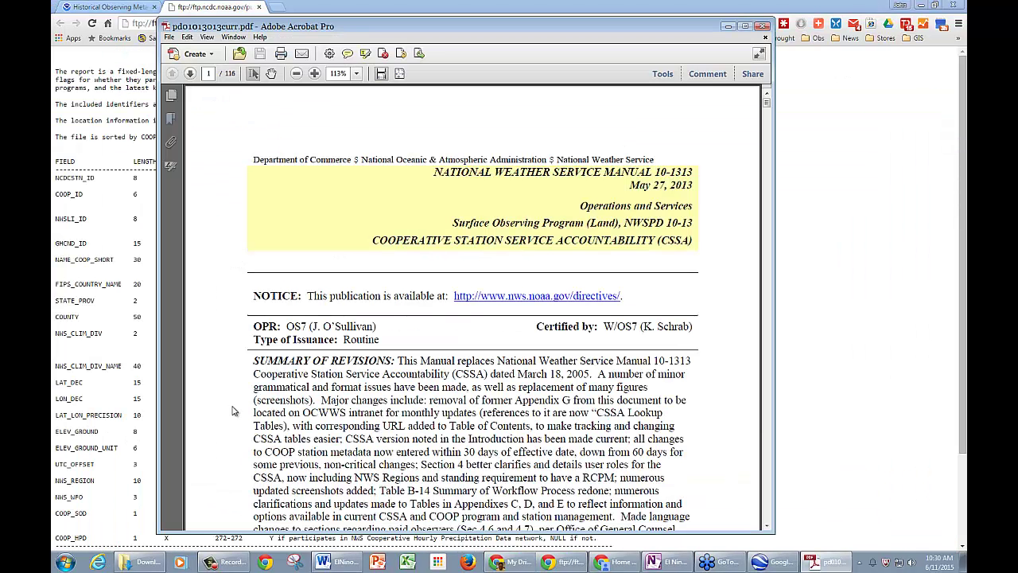
{"action": "scroll", "coordinate": [234, 412], "scroll_direction": "down", "scroll_amount": 1}
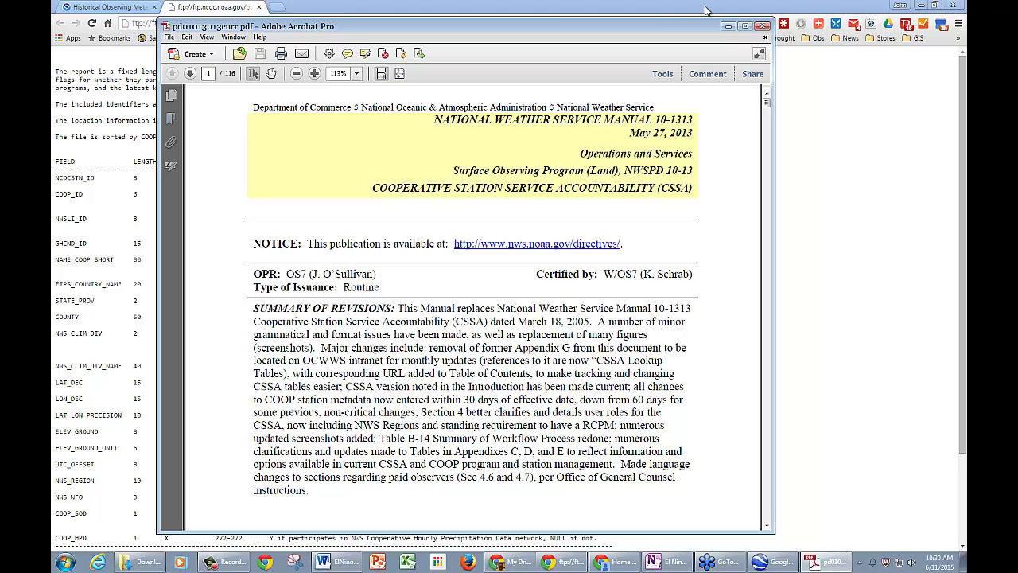
{"action": "left_click", "coordinate": [762, 27]}
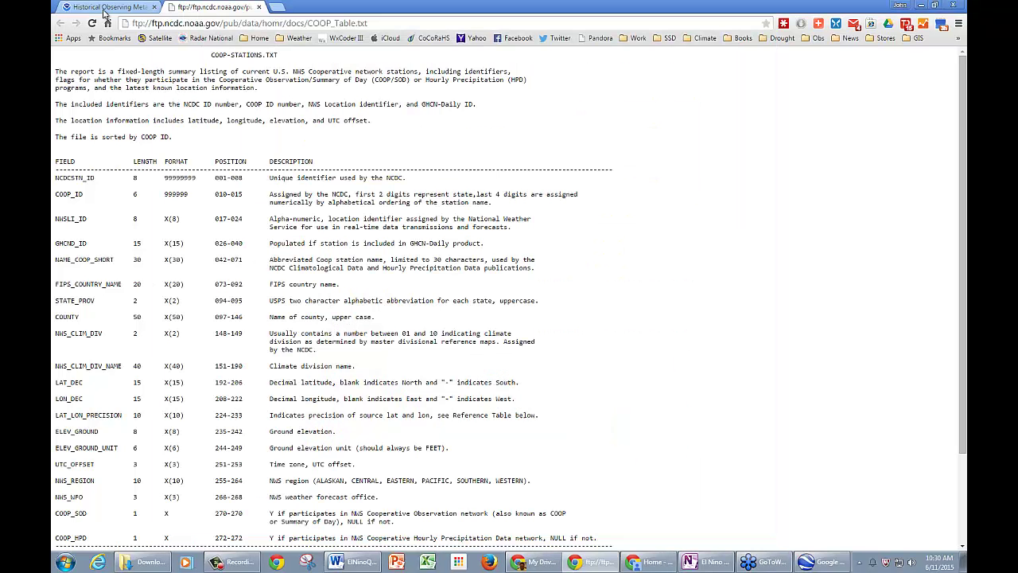
{"action": "left_click", "coordinate": [109, 7]}
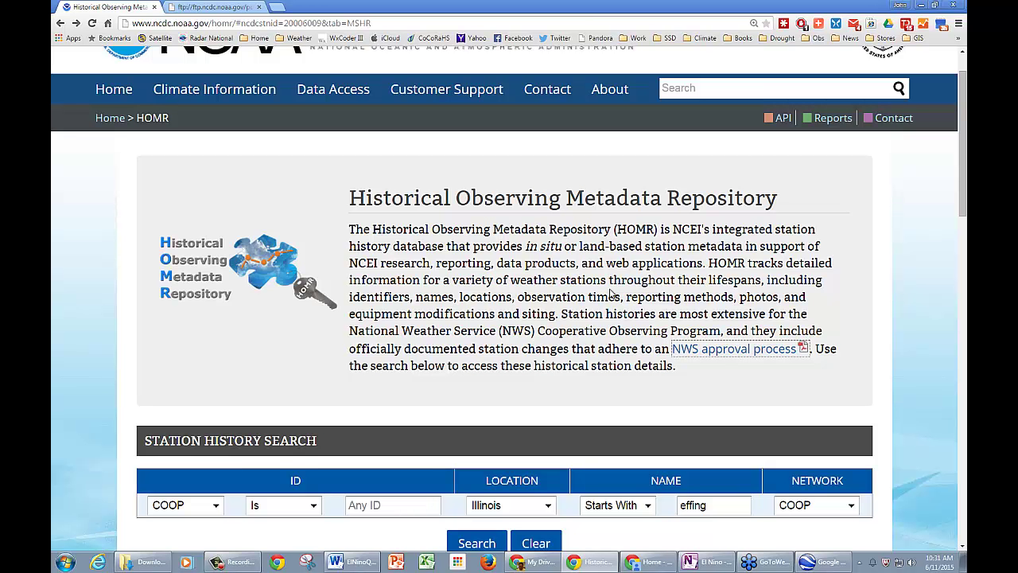
- Open the HOMR API page and examine the web service's example URLs and available query parameters
{"action": "left_click", "coordinate": [783, 120]}
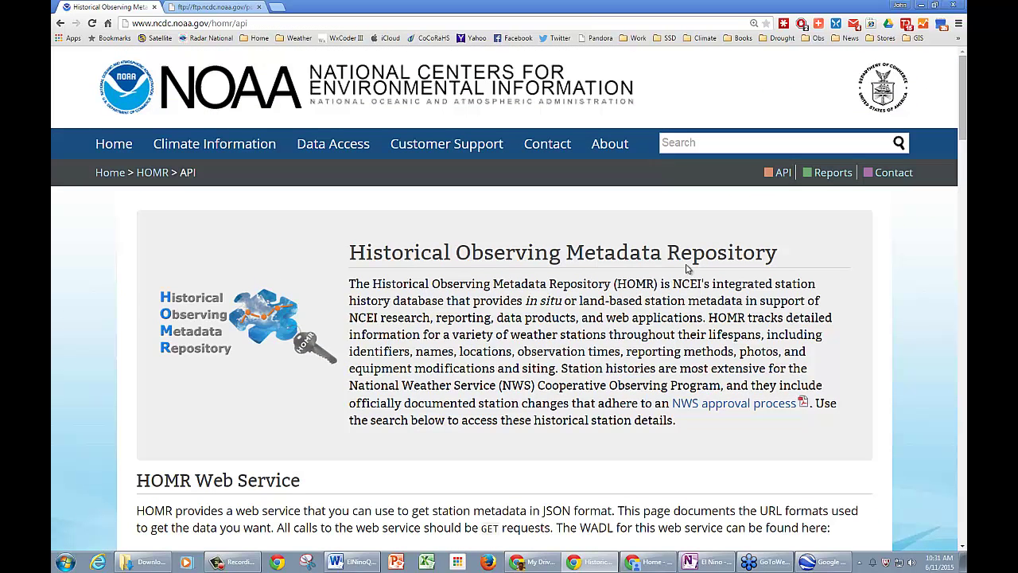
{"action": "scroll", "coordinate": [688, 269], "scroll_direction": "down", "scroll_amount": 3}
{"action": "scroll", "coordinate": [688, 269], "scroll_direction": "down", "scroll_amount": 4}
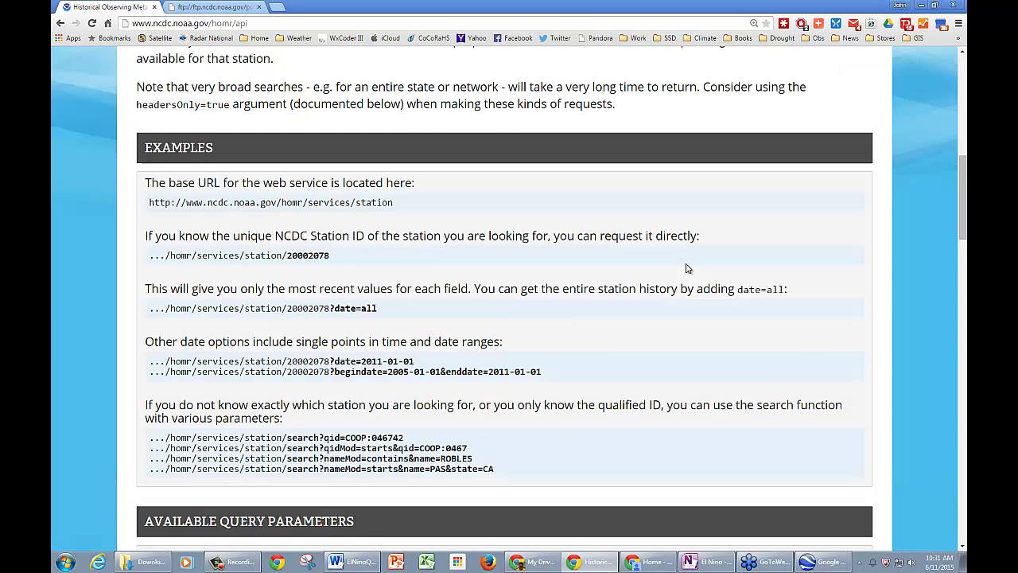
{"action": "scroll", "coordinate": [687, 269], "scroll_direction": "down", "scroll_amount": 1}
{"action": "scroll", "coordinate": [687, 268], "scroll_direction": "down", "scroll_amount": 2}
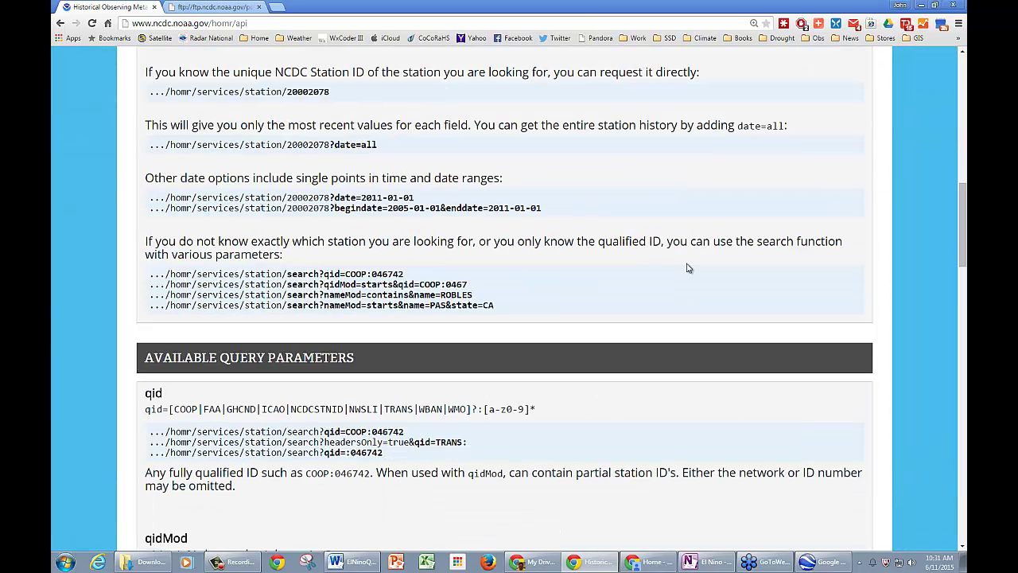
{"action": "scroll", "coordinate": [689, 269], "scroll_direction": "down", "scroll_amount": 2}
{"action": "scroll", "coordinate": [689, 266], "scroll_direction": "down", "scroll_amount": 5}
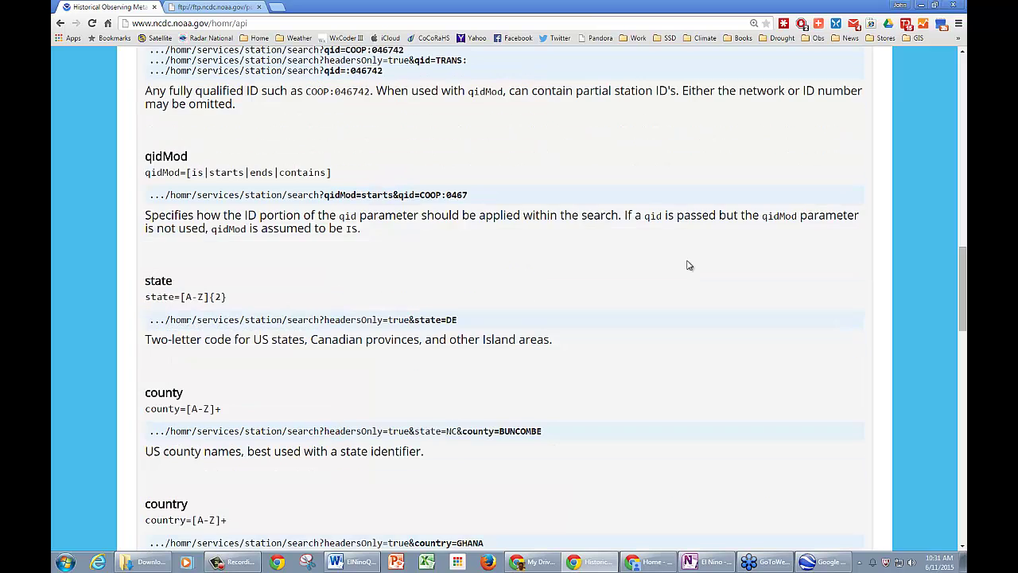
{"action": "scroll", "coordinate": [689, 265], "scroll_direction": "down", "scroll_amount": 1}
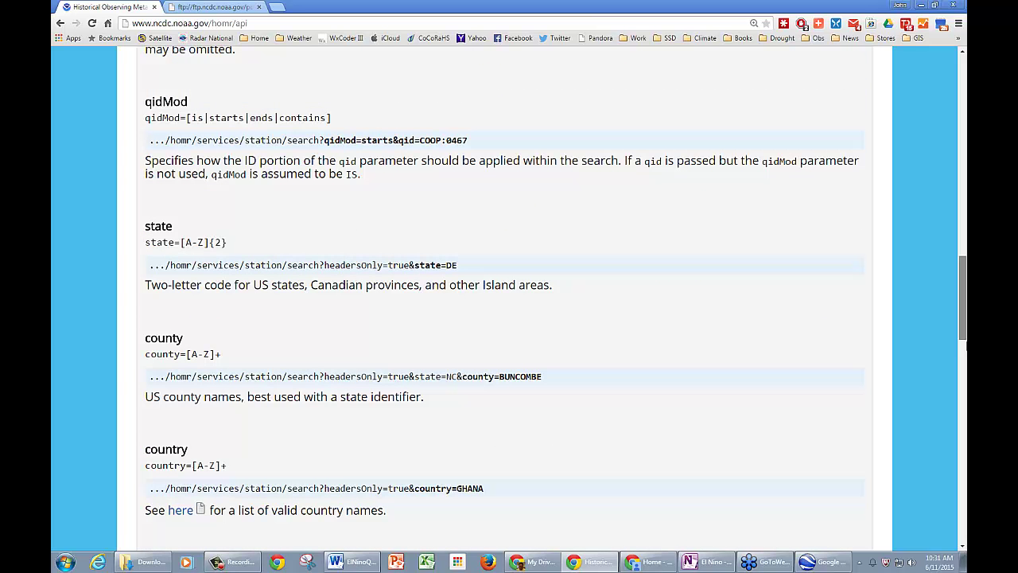
{"action": "left_click_drag", "start_coordinate": [962, 298], "coordinate": [964, 462]}
{"action": "scroll", "coordinate": [965, 464], "scroll_direction": "down", "scroll_amount": 3}
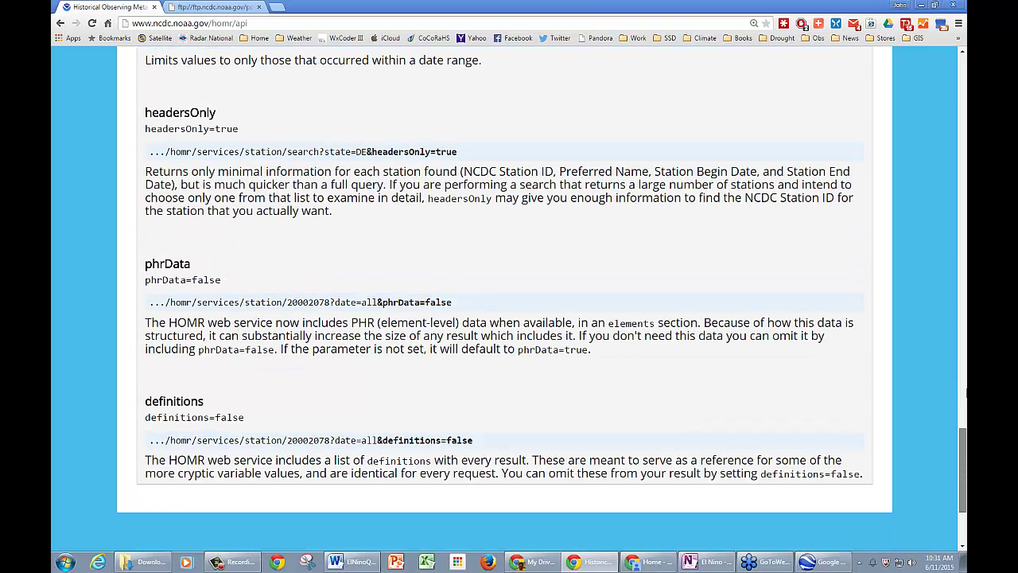
{"action": "scroll", "coordinate": [962, 363], "scroll_direction": "up", "scroll_amount": 3}
{"action": "scroll", "coordinate": [961, 363], "scroll_direction": "up", "scroll_amount": 10}
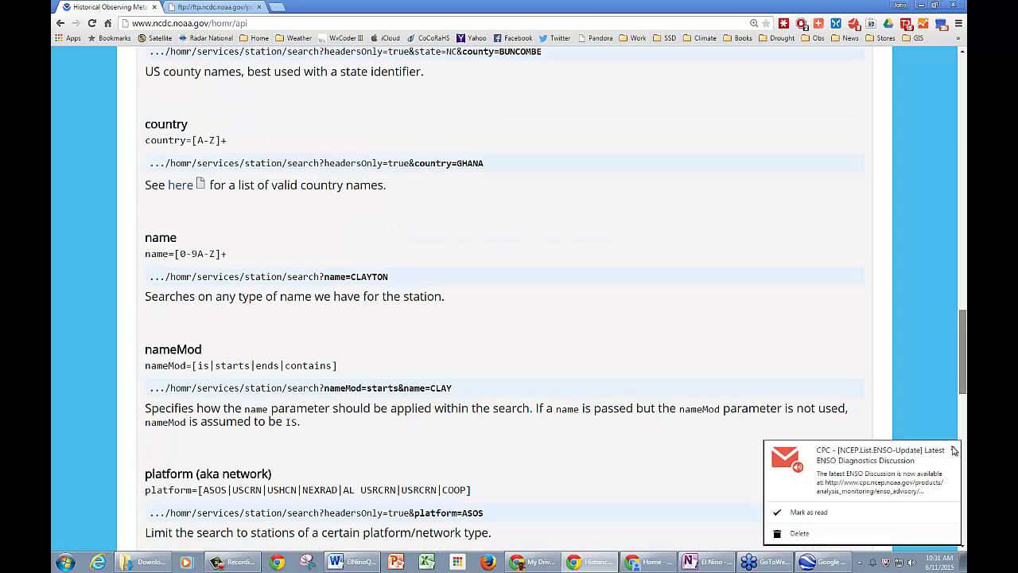
{"action": "scroll", "coordinate": [964, 338], "scroll_direction": "up", "scroll_amount": 1}
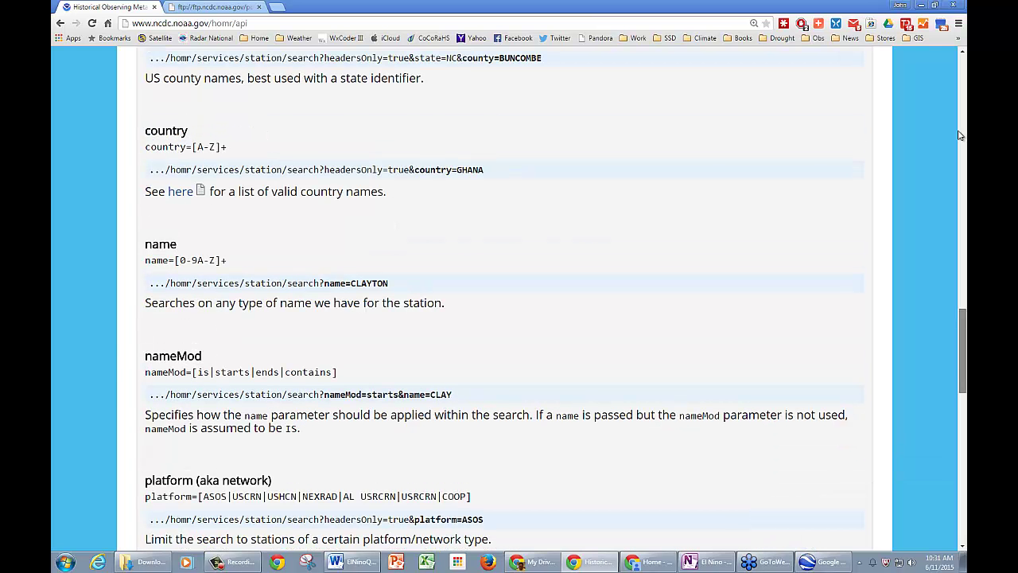
{"action": "scroll", "coordinate": [955, 128], "scroll_direction": "up", "scroll_amount": 15}
{"action": "scroll", "coordinate": [955, 124], "scroll_direction": "up", "scroll_amount": 3}
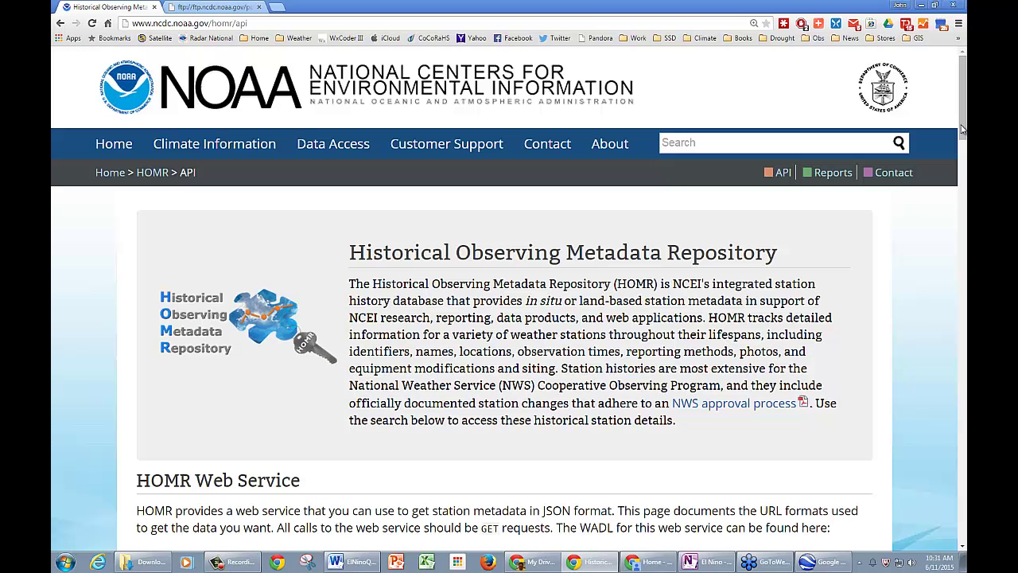